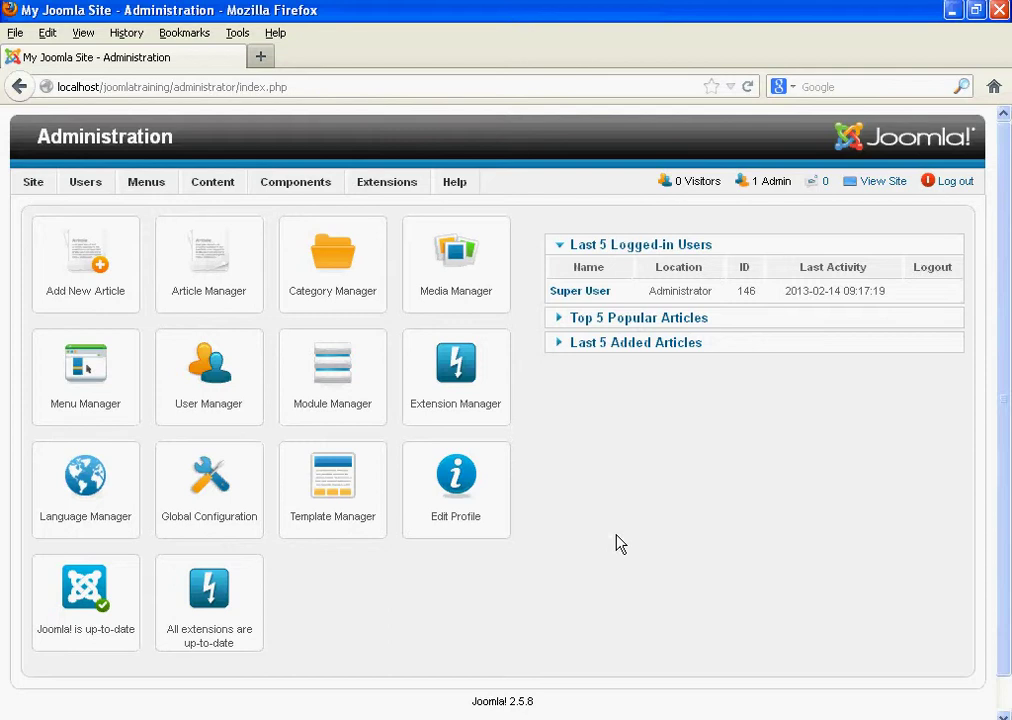
Create a new site module of type Menu and title it HSM_MODUL
left_click(334, 400)
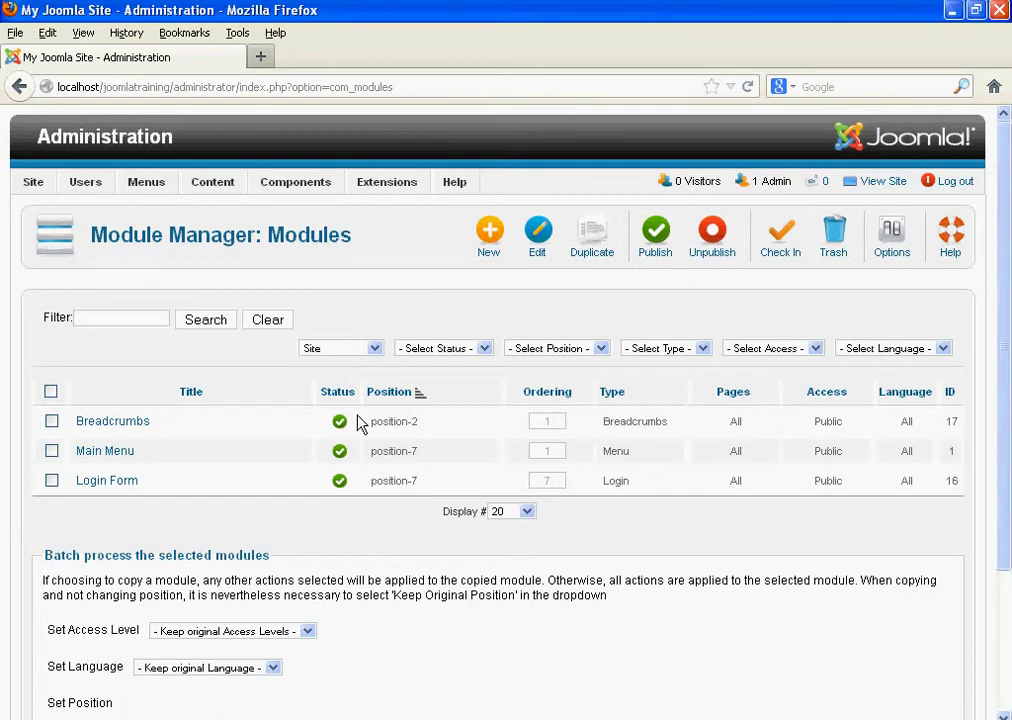
left_click(490, 232)
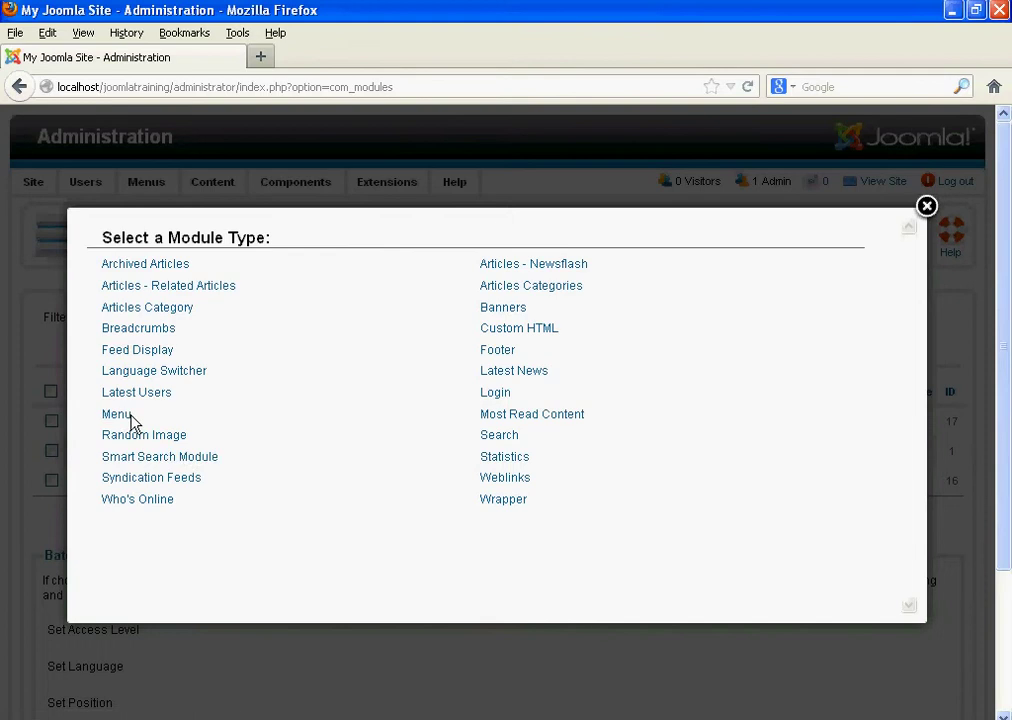
left_click(124, 418)
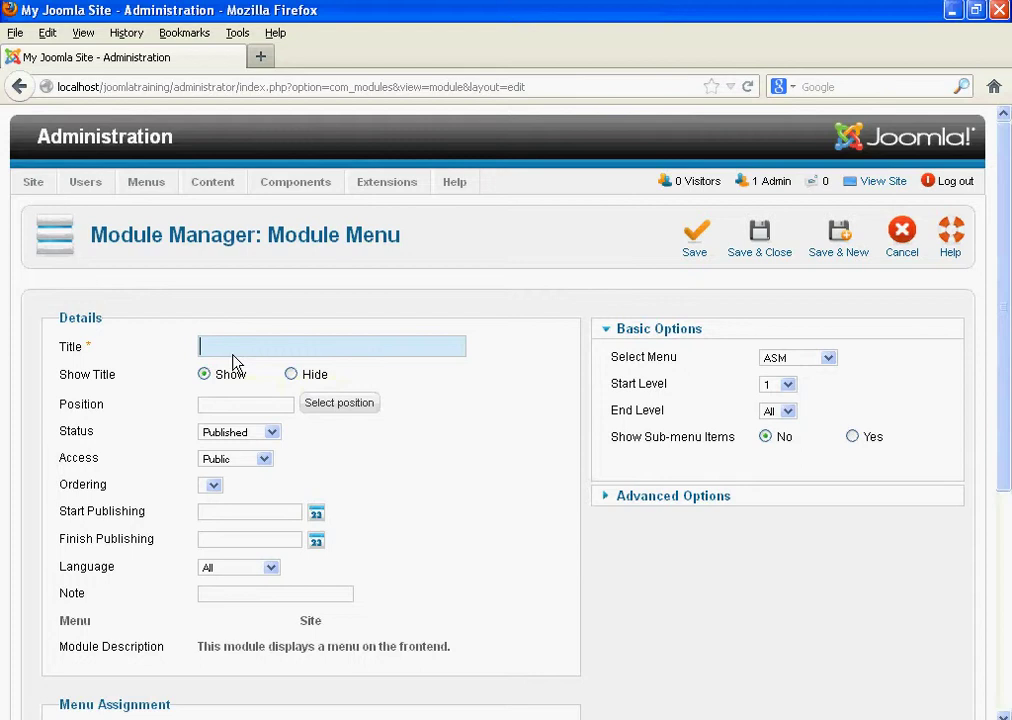
type("S")
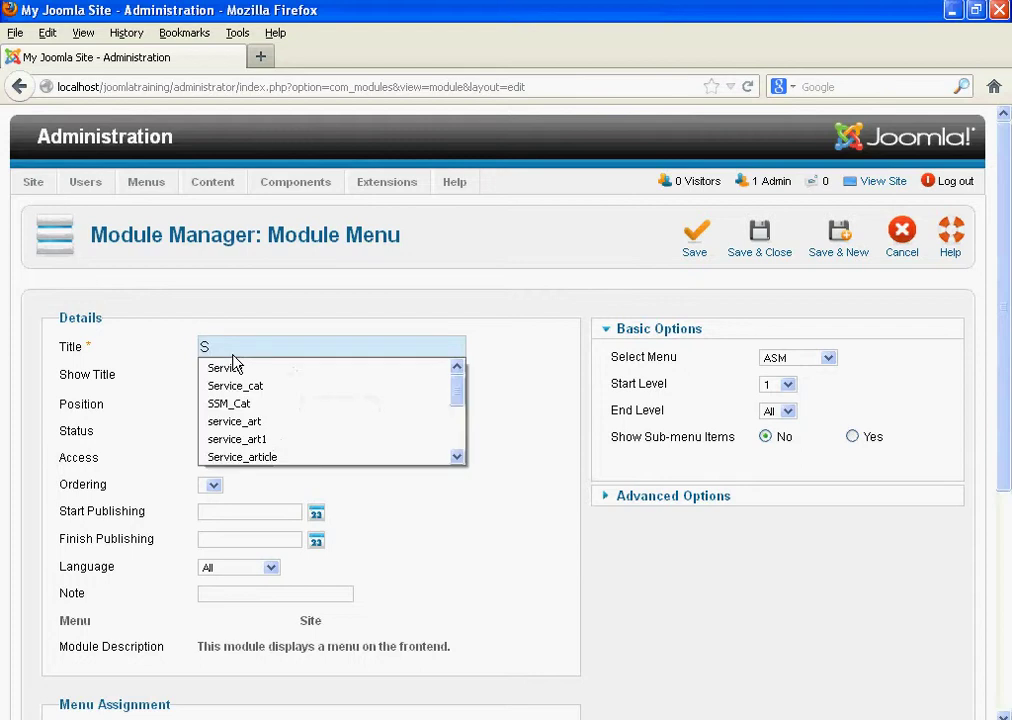
key("BackSpace")
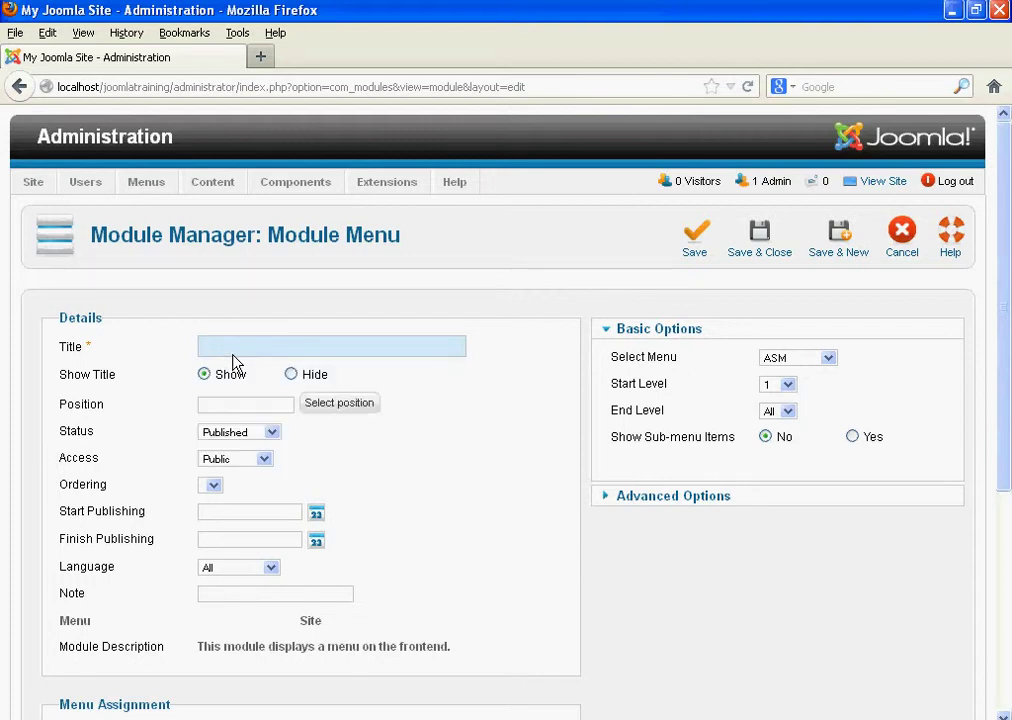
type("HSM")
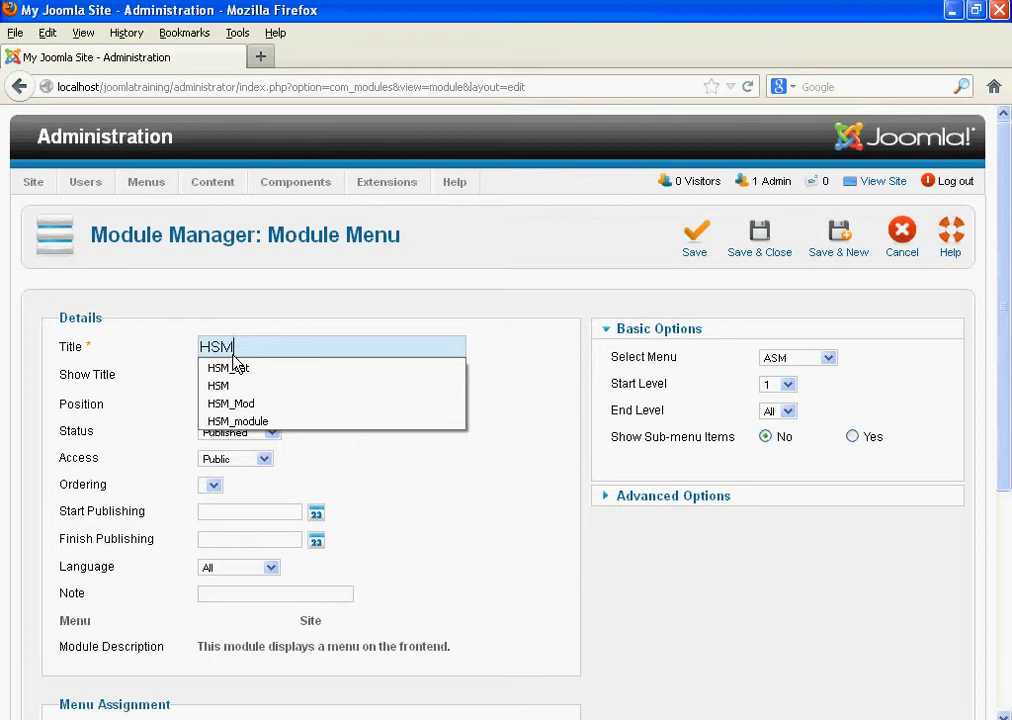
type("_MO")
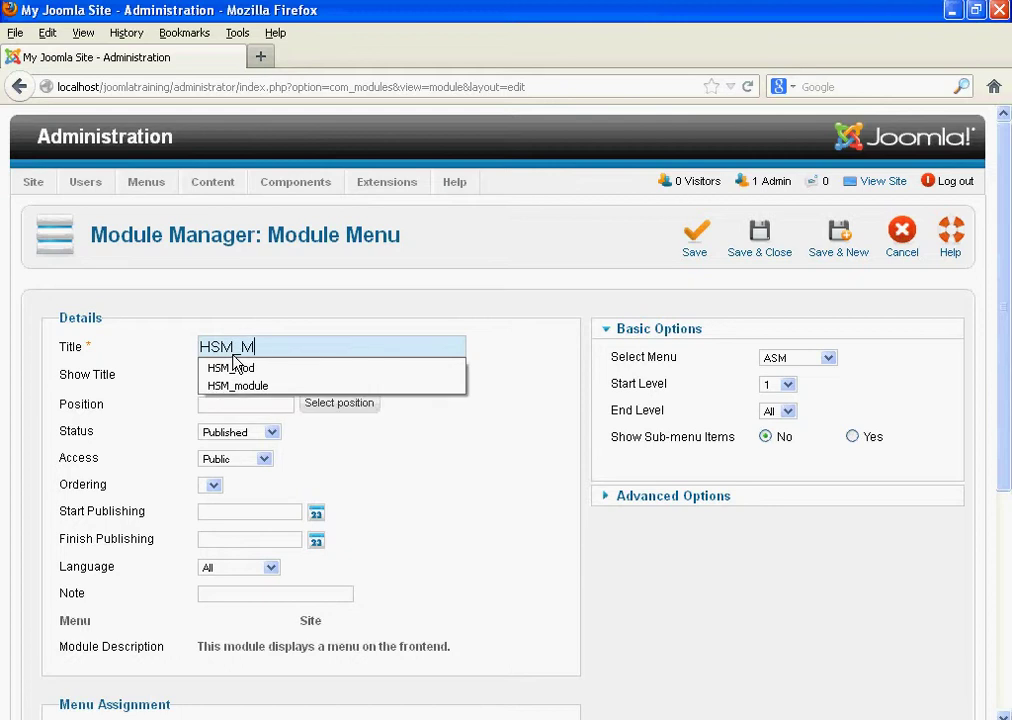
type("DUL")
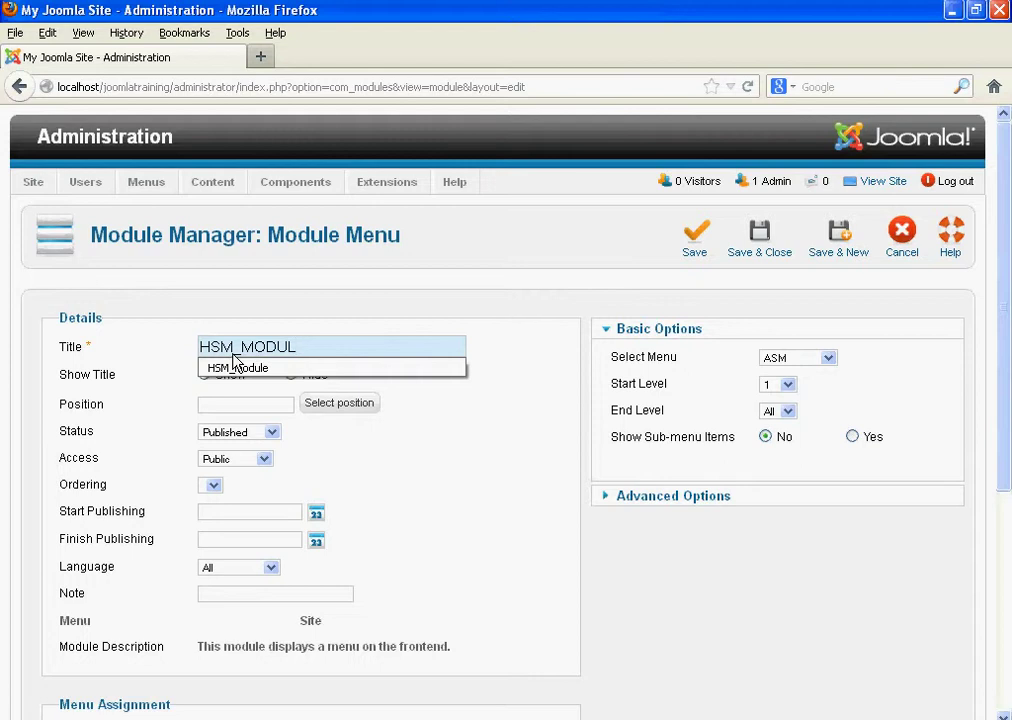
key("Escape")
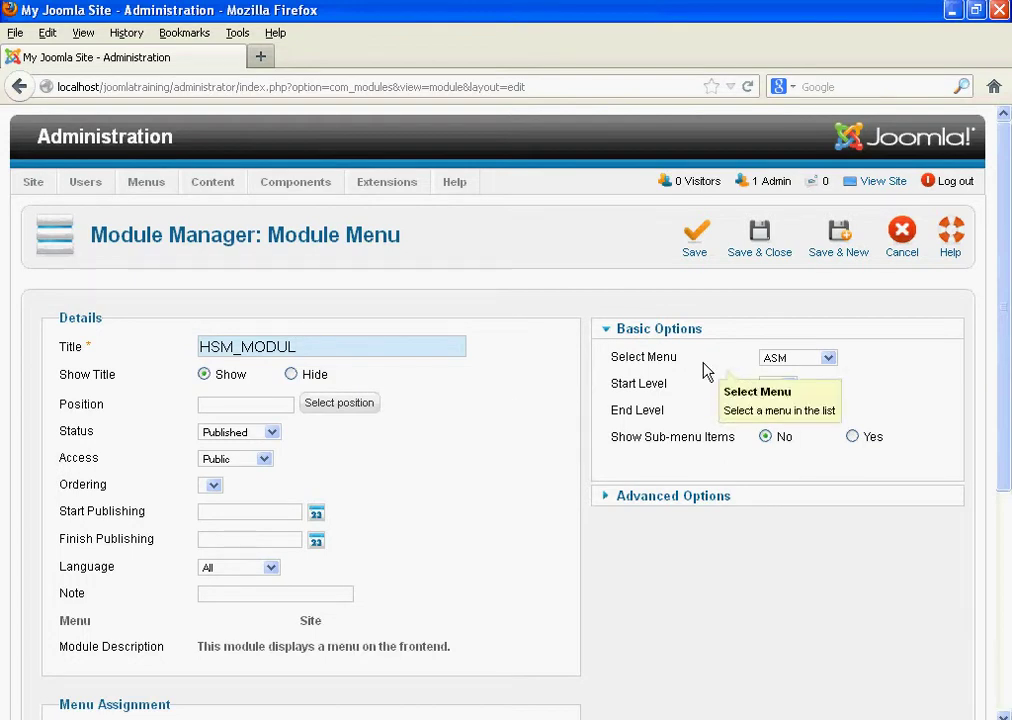
Set the module's menu to HSM and assign it to position-5 of the beez_20 template
left_click(794, 358)
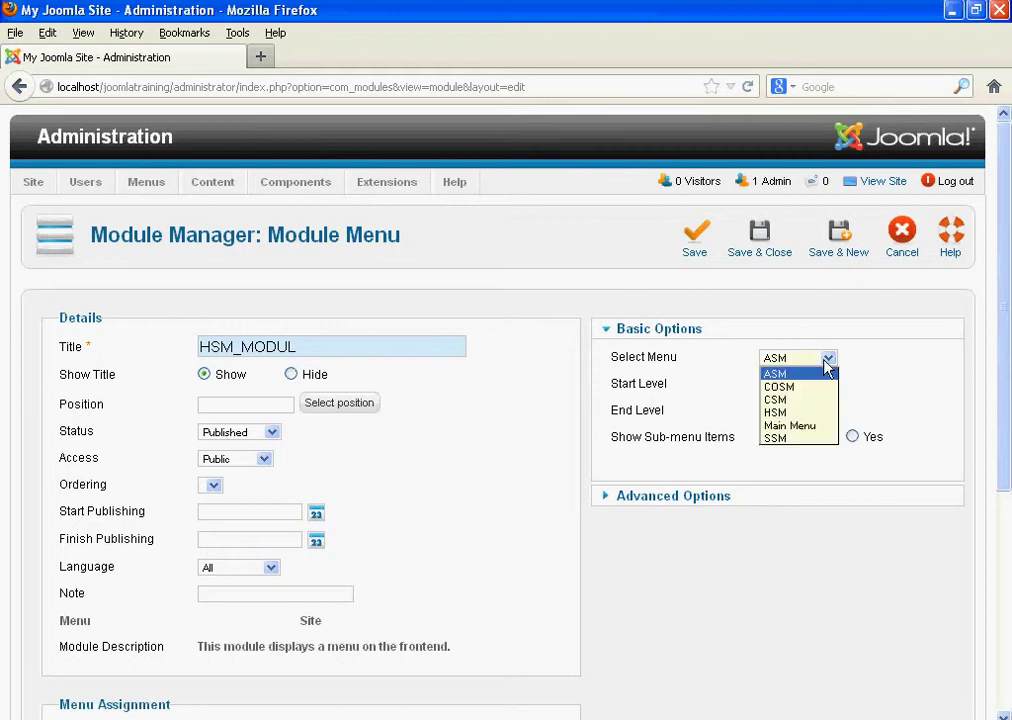
left_click(795, 413)
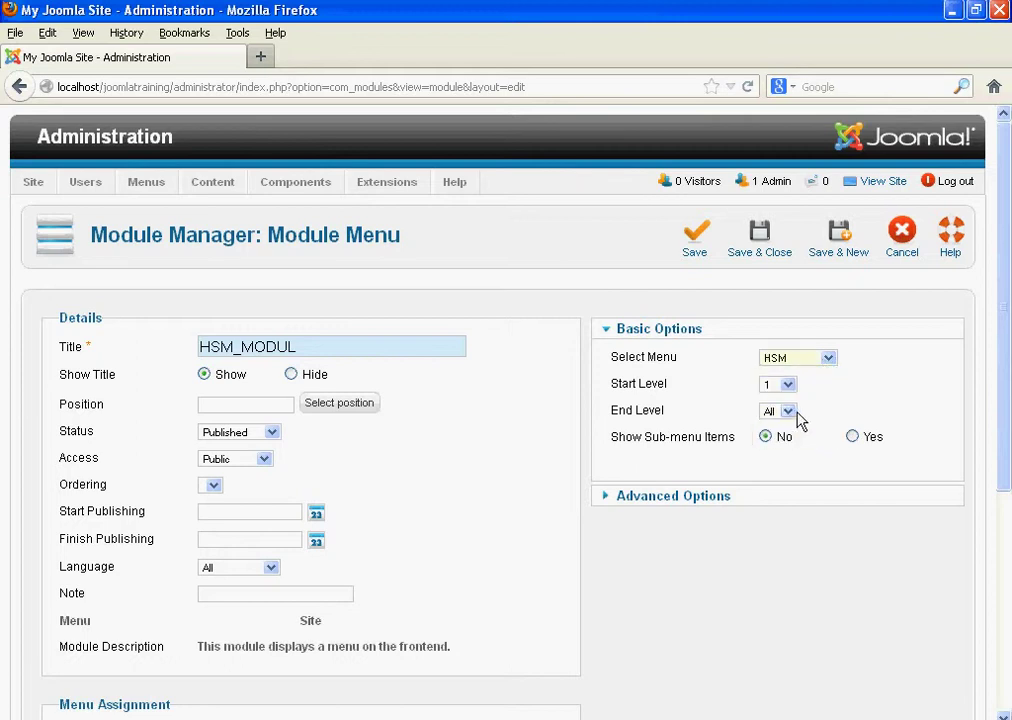
left_click(327, 406)
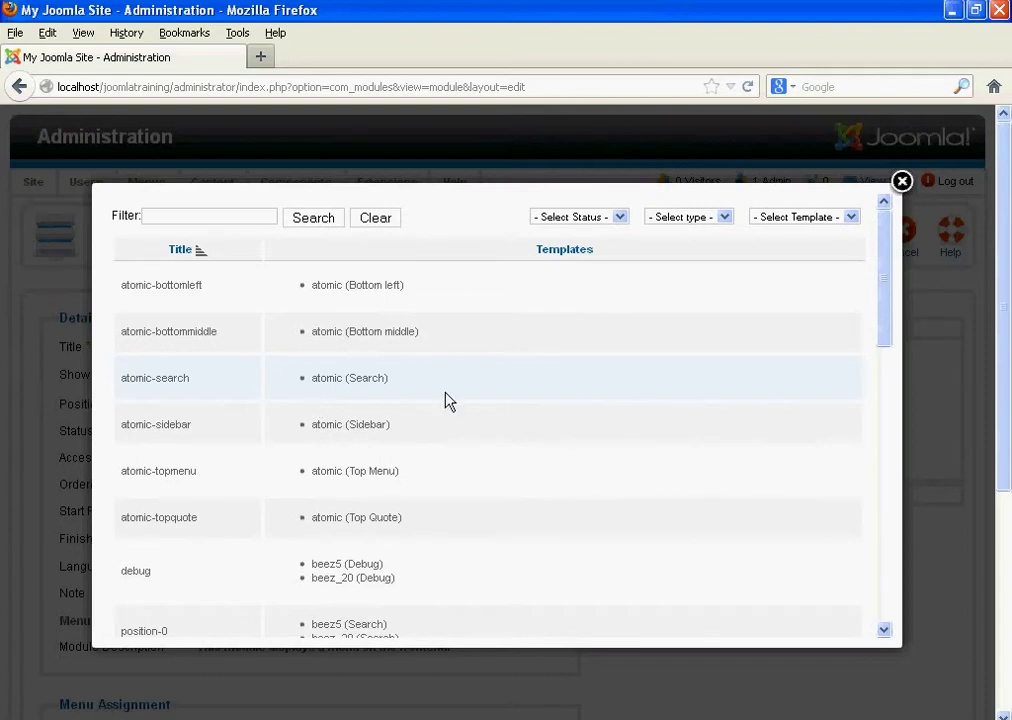
left_click(821, 219)
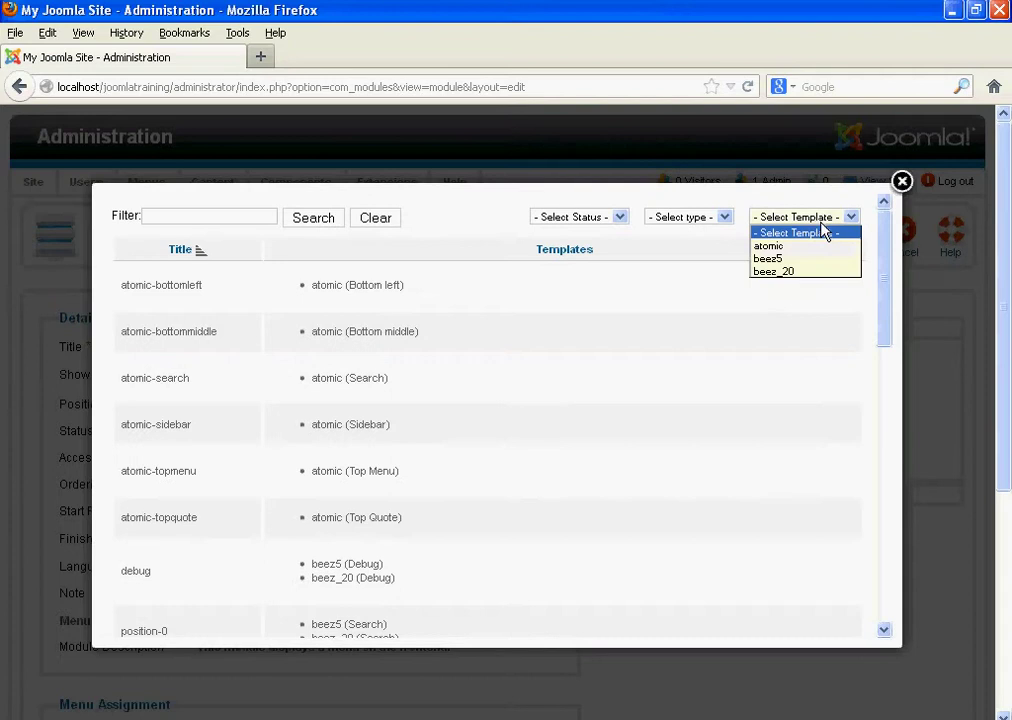
left_click(808, 272)
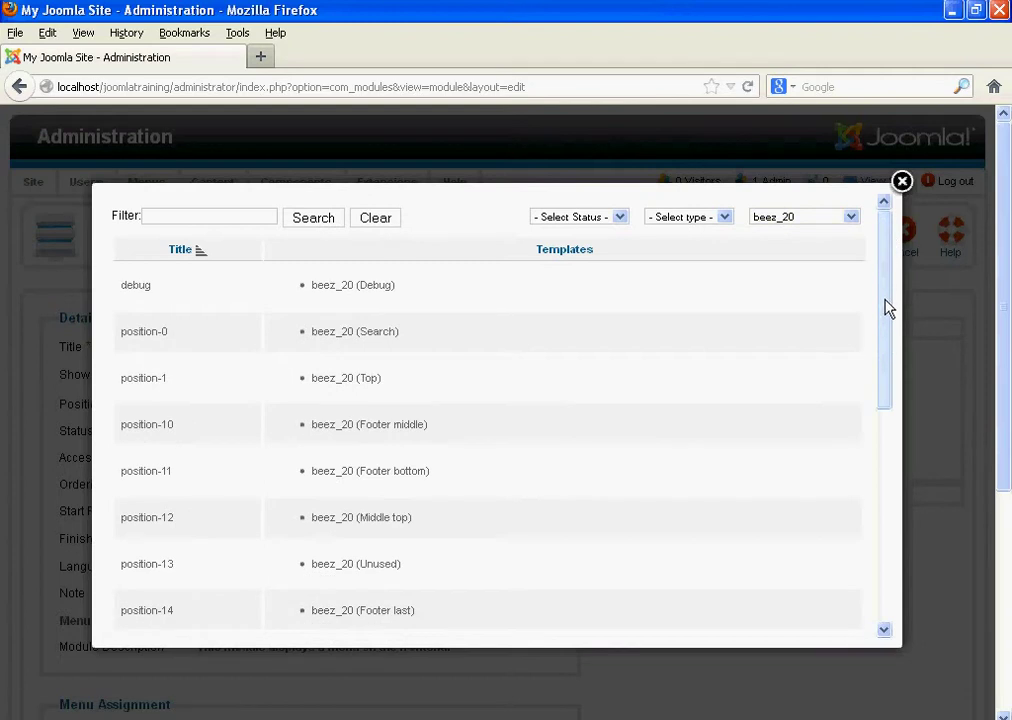
left_click_drag(888, 277, 888, 404)
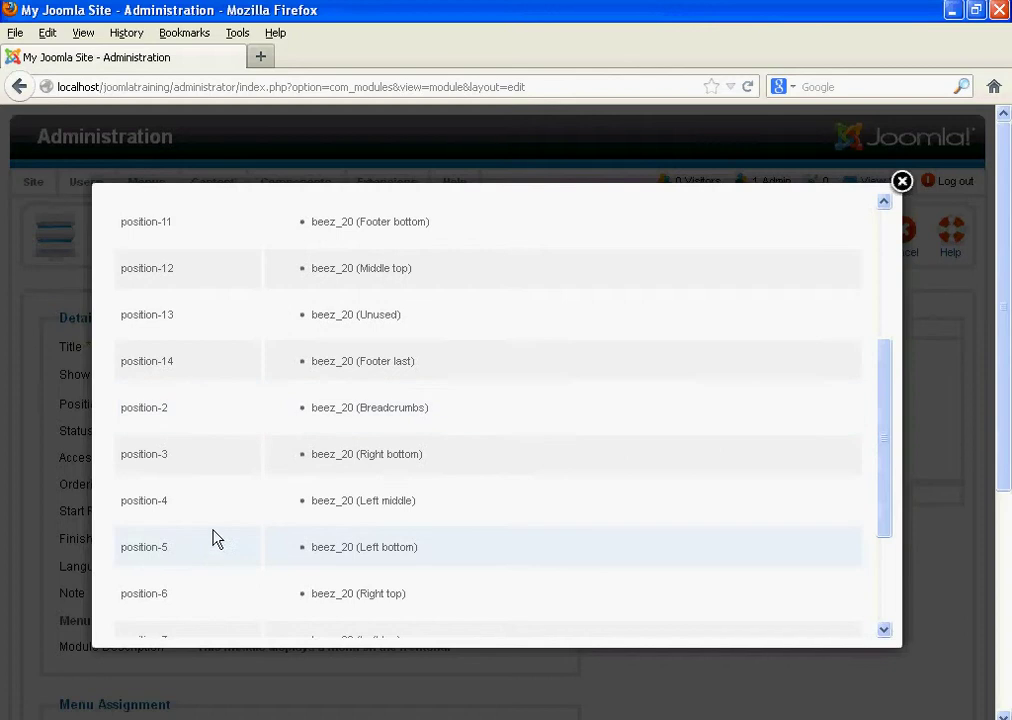
left_click(145, 548)
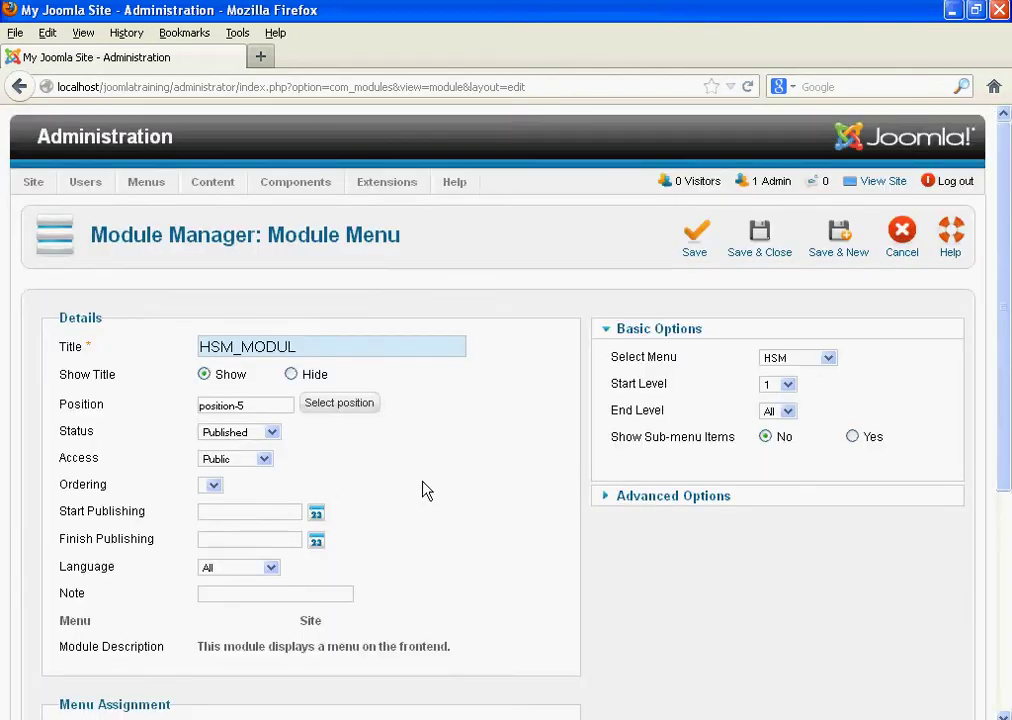
Set the module assignment to Only on the pages selected
scroll(1008, 300, "down", 3)
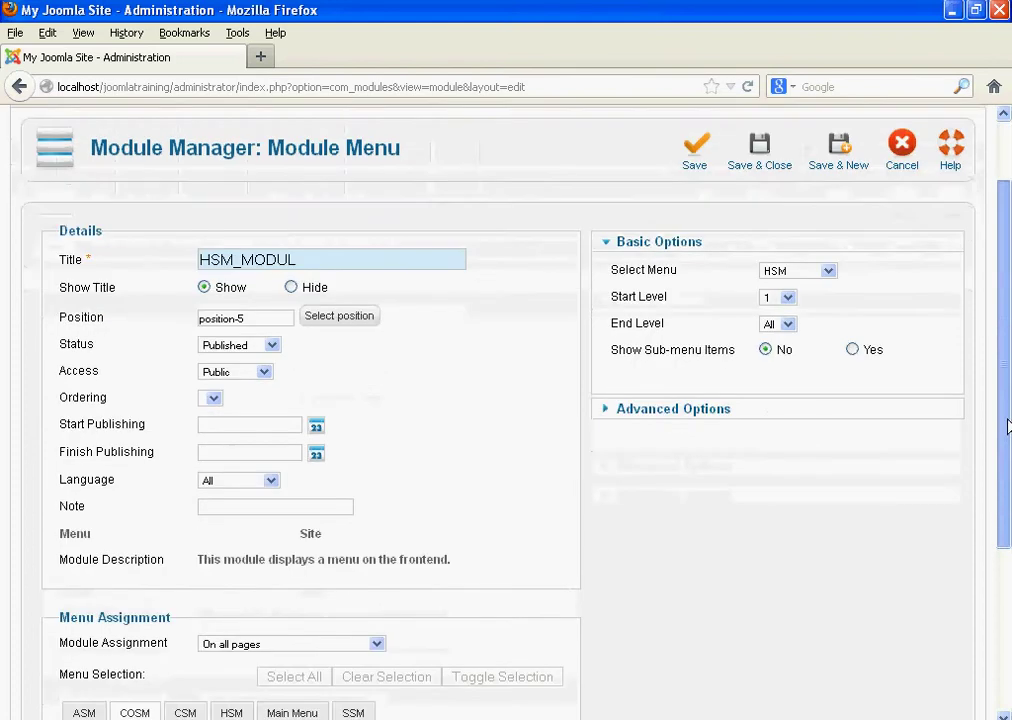
scroll(1008, 485, "down", 3)
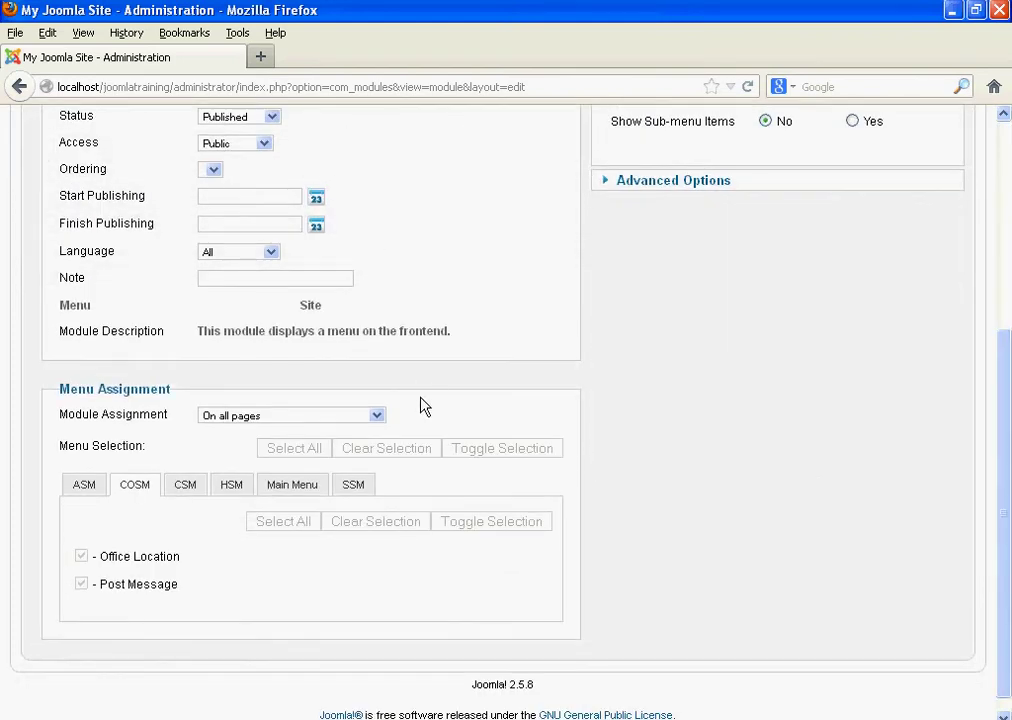
left_click(276, 416)
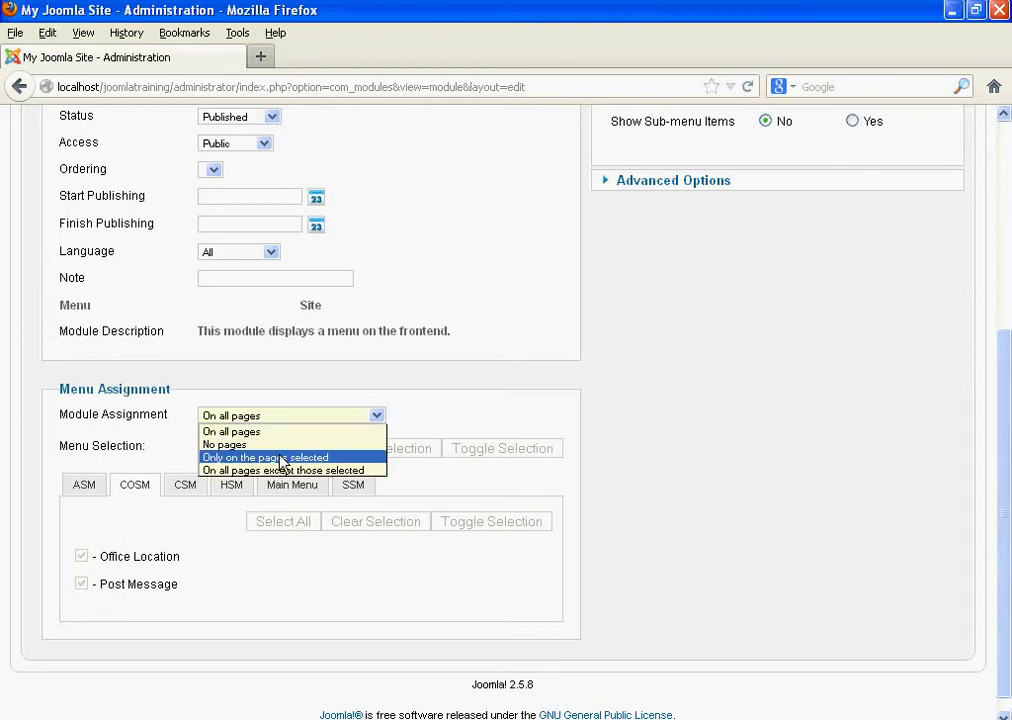
left_click(282, 458)
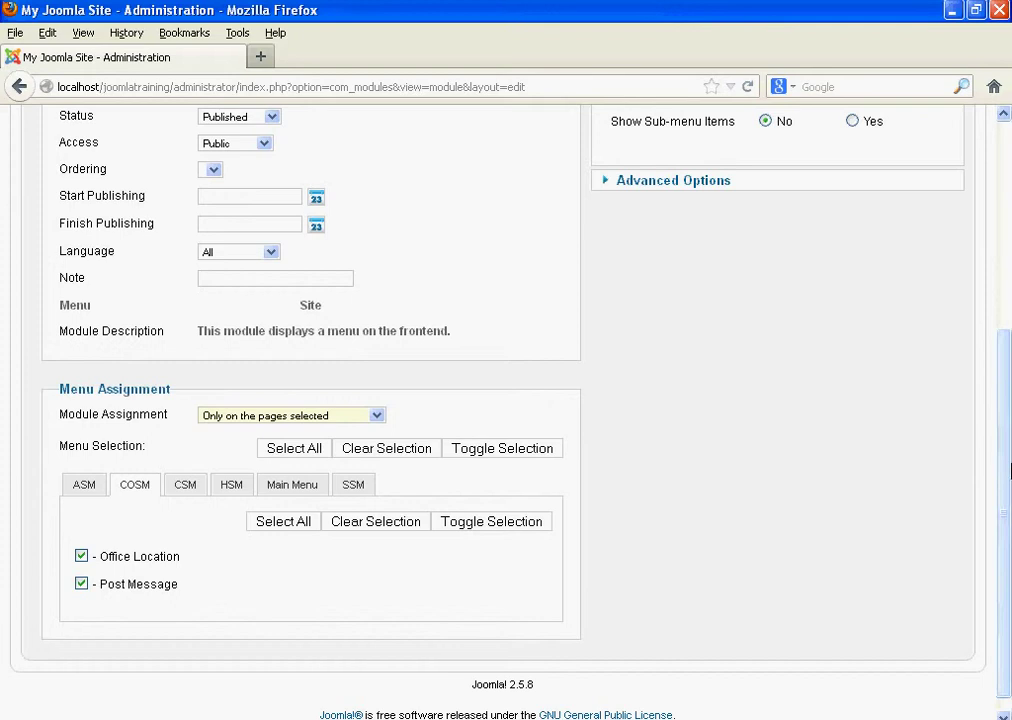
left_click_drag(1003, 472, 1009, 360)
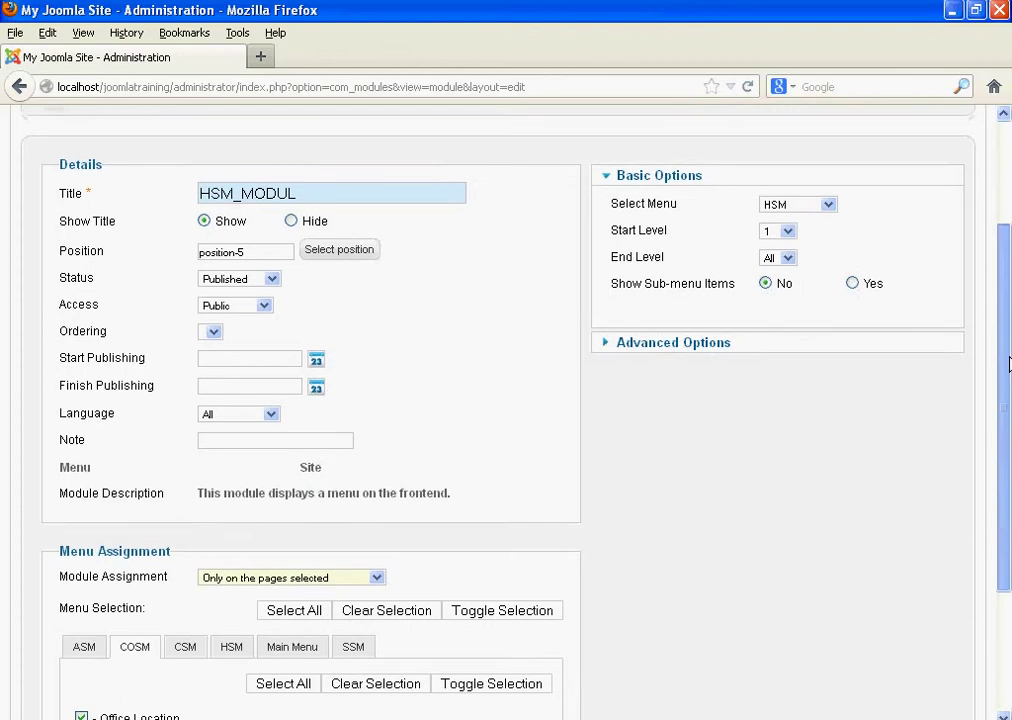
left_click_drag(1008, 362, 1008, 433)
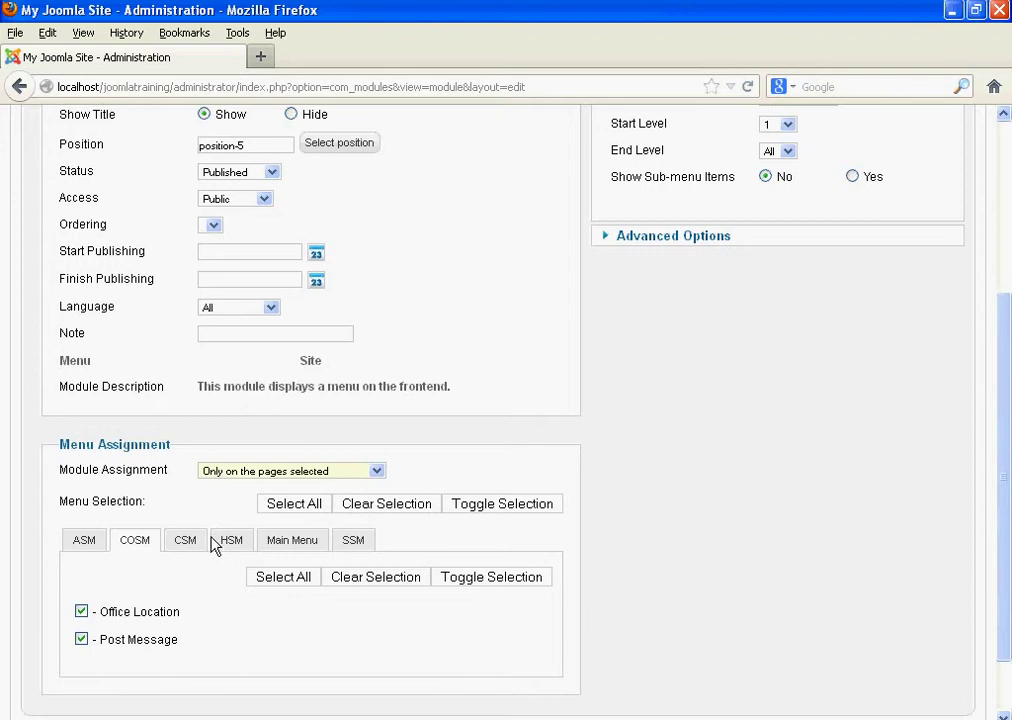
Deselect About Us, Service, Client and Contact Us in the Main Menu page selection, keeping only Home
left_click(287, 541)
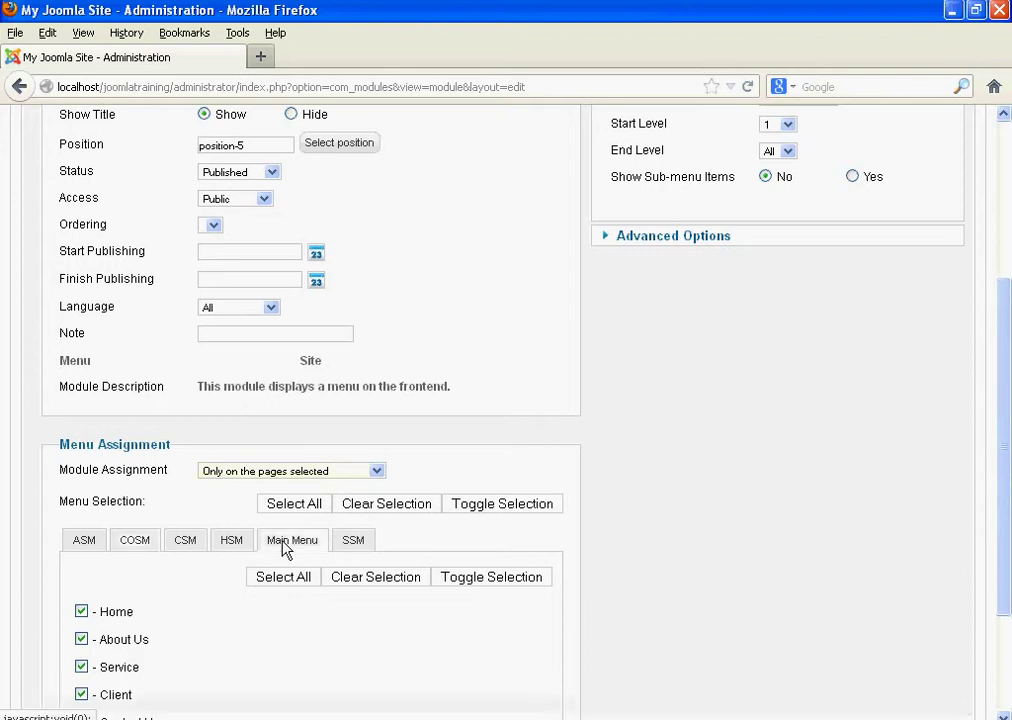
left_click(83, 640)
left_click(81, 668)
scroll(80, 672, "down", 2)
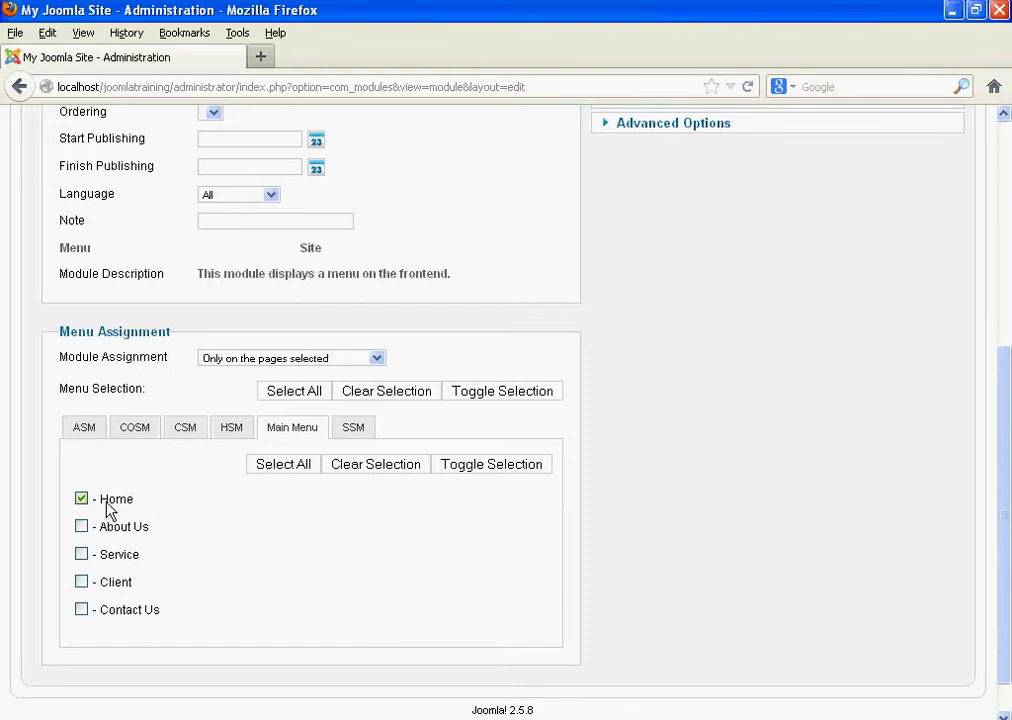
Deselect all pages of the ASM, COSM and CSM menus in the module's menu assignment, keeping the HSM pages selected
left_click(232, 427)
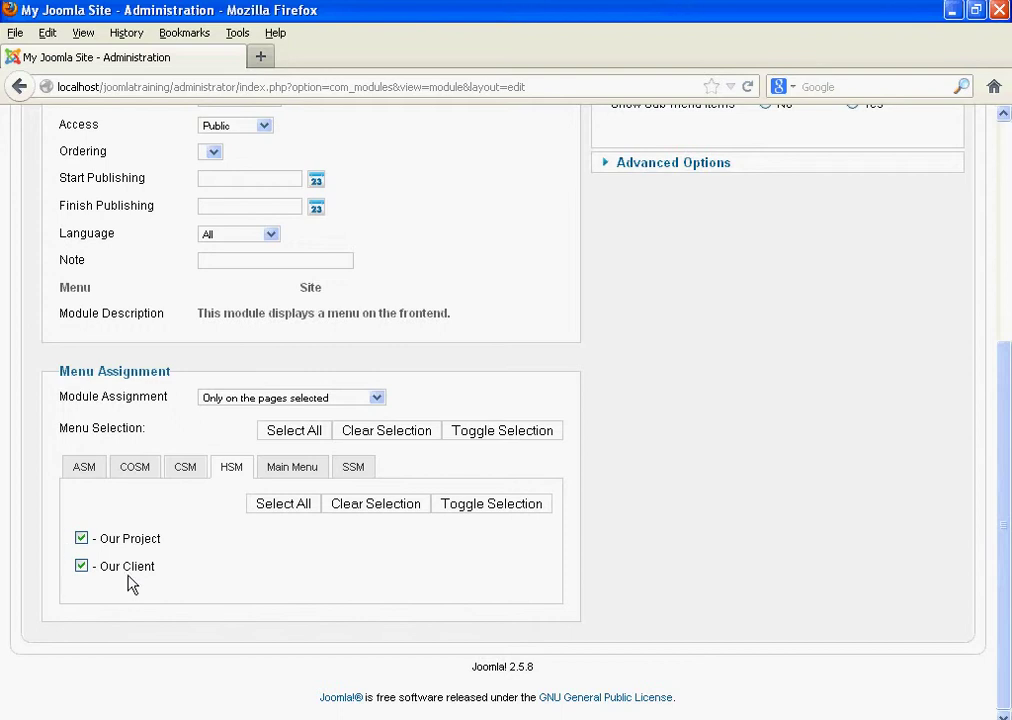
left_click(81, 468)
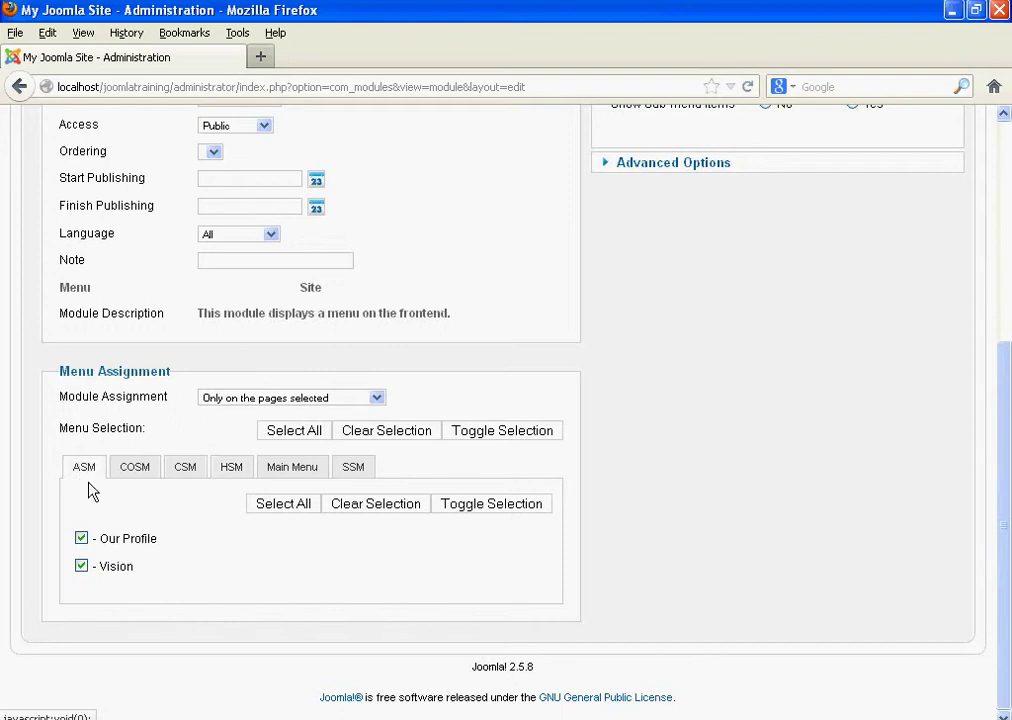
left_click(81, 539)
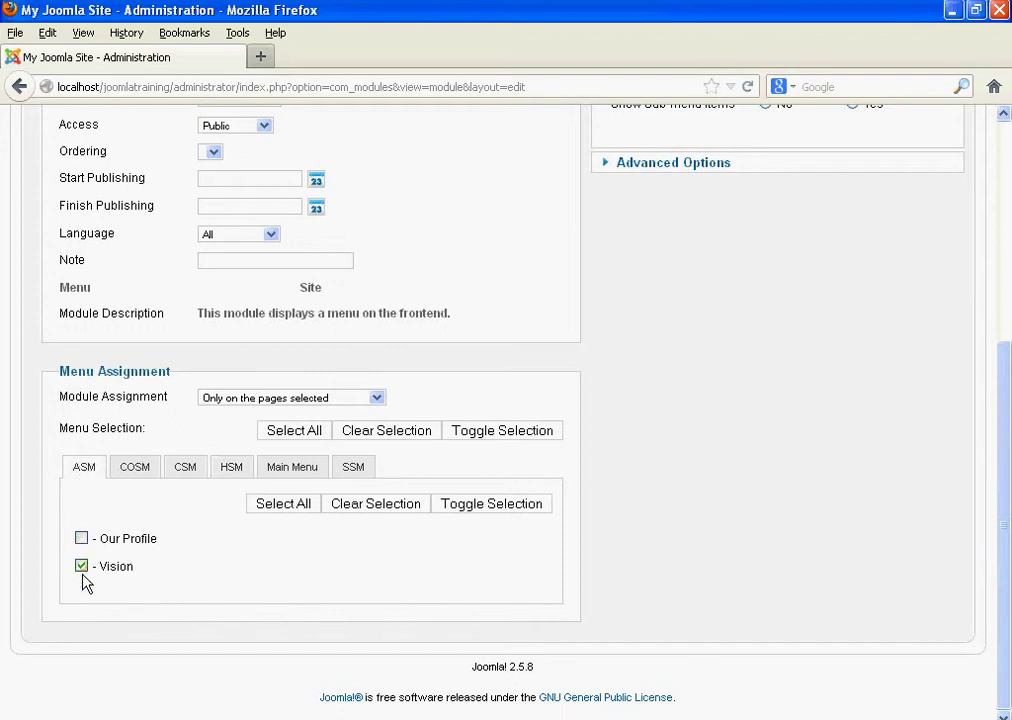
left_click(81, 566)
left_click(132, 470)
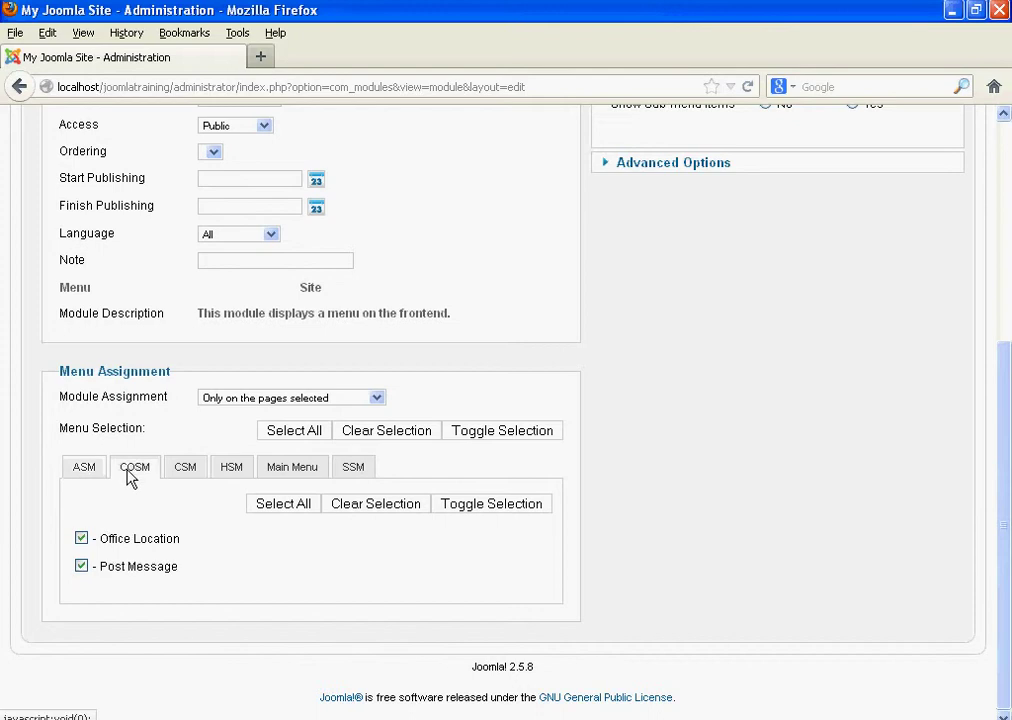
left_click(81, 566)
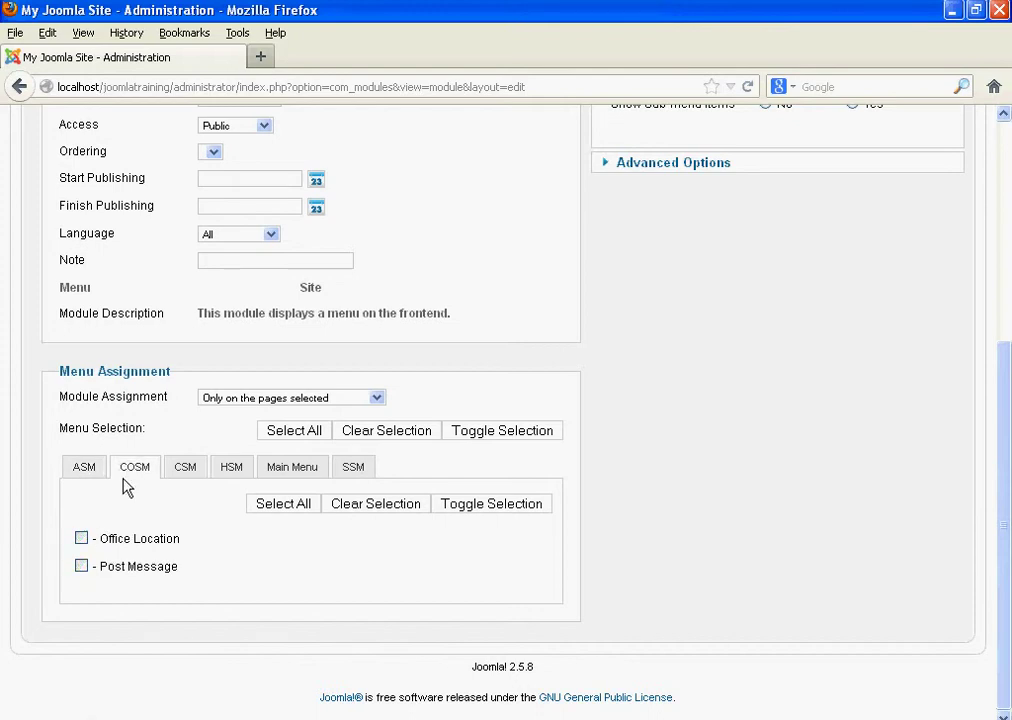
left_click(194, 470)
left_click(81, 539)
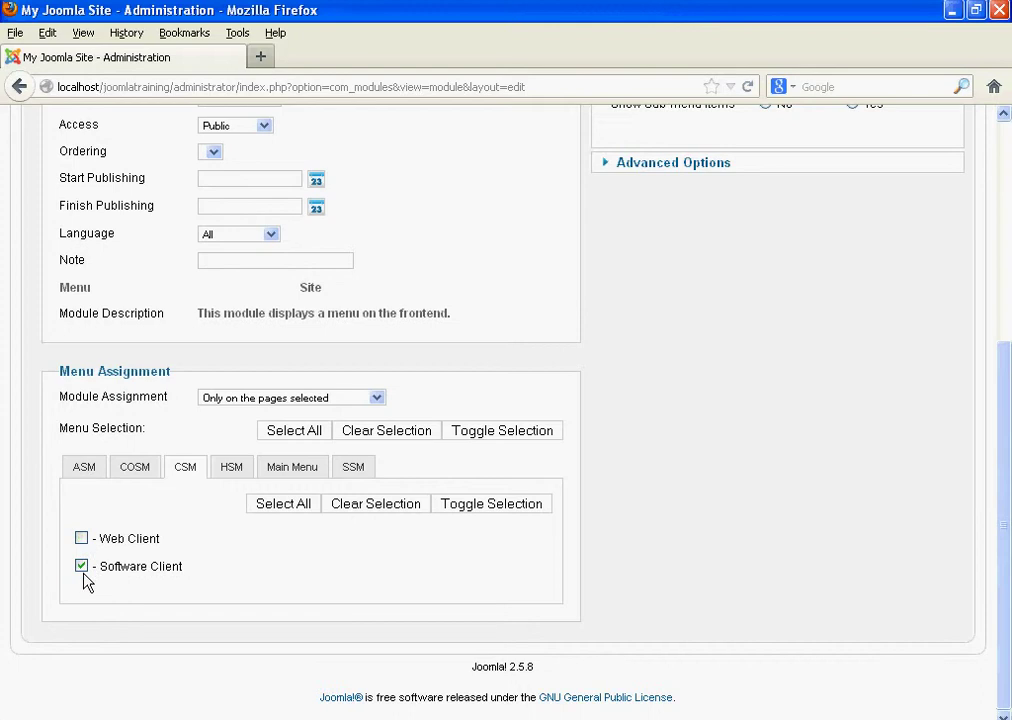
Deselect Web Development and Software Development in the SSM menu, and recheck the Main Menu page selection
left_click(230, 470)
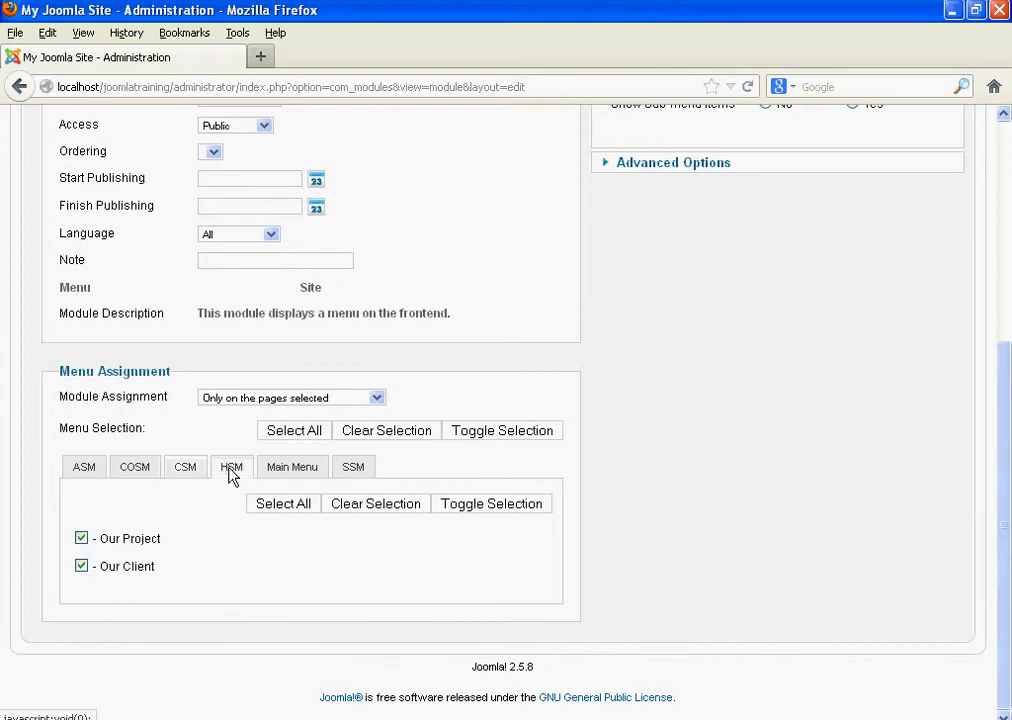
left_click(294, 472)
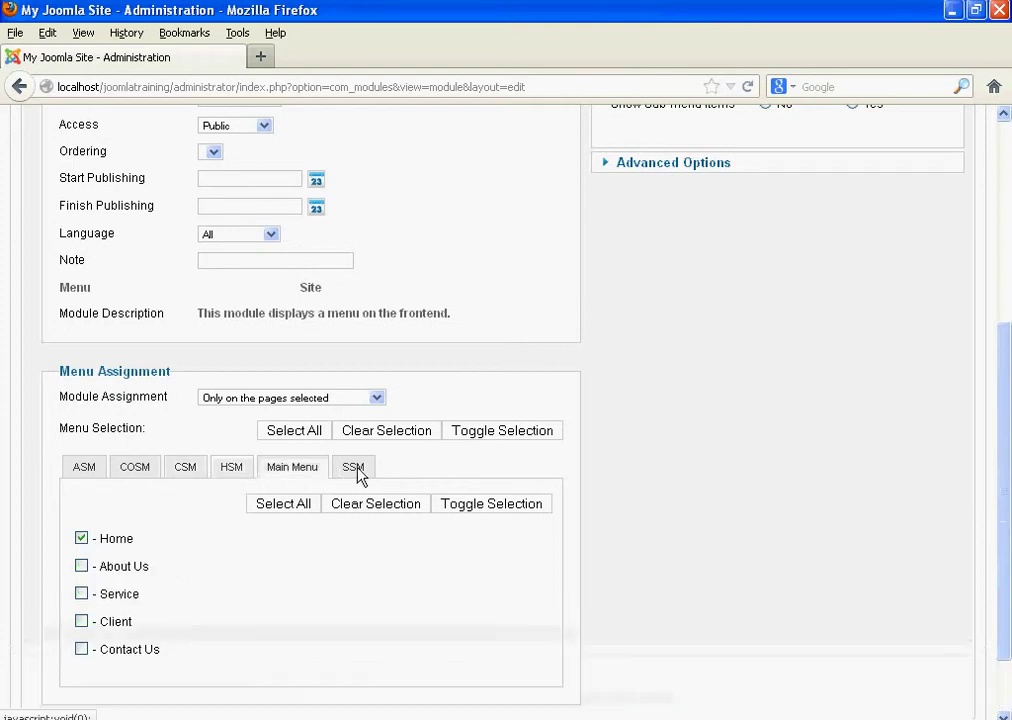
left_click(358, 472)
left_click(81, 539)
left_click(81, 566)
scroll(131, 535, "up", 5)
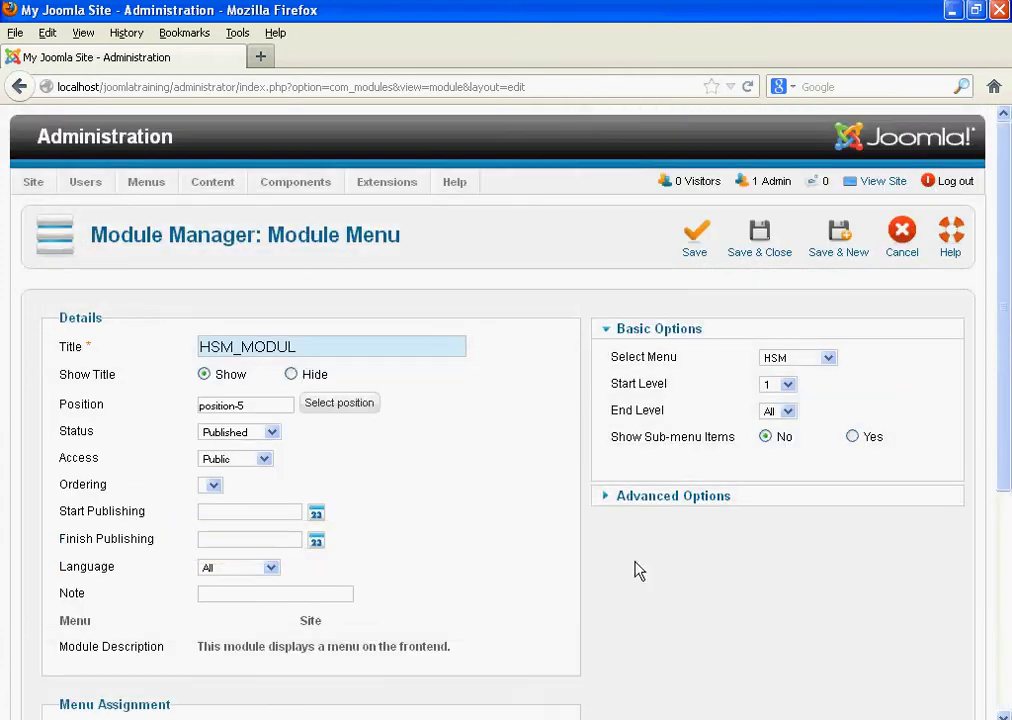
scroll(557, 542, "down", 5)
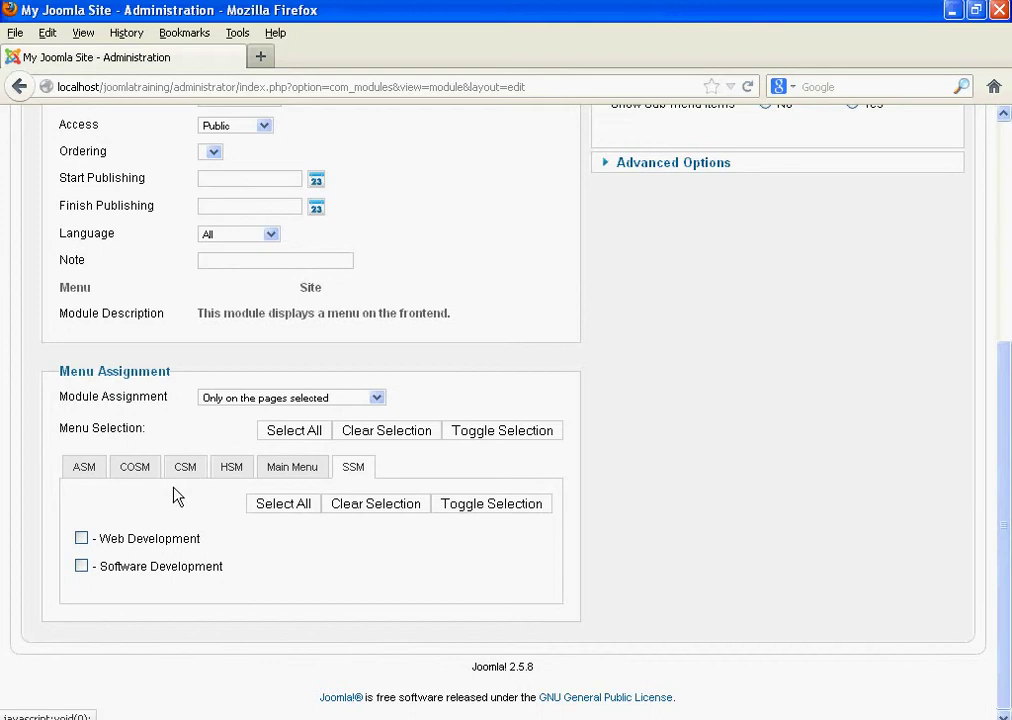
left_click(288, 475)
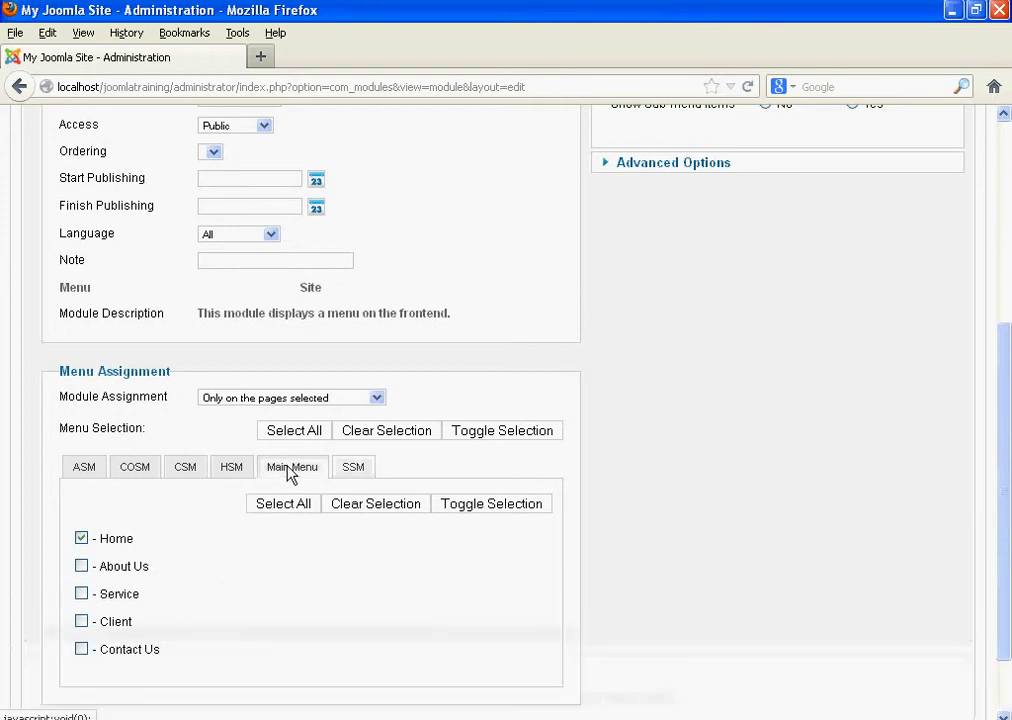
Recheck the HSM page selection, and save the HSM module while starting a new menu module
left_click(229, 470)
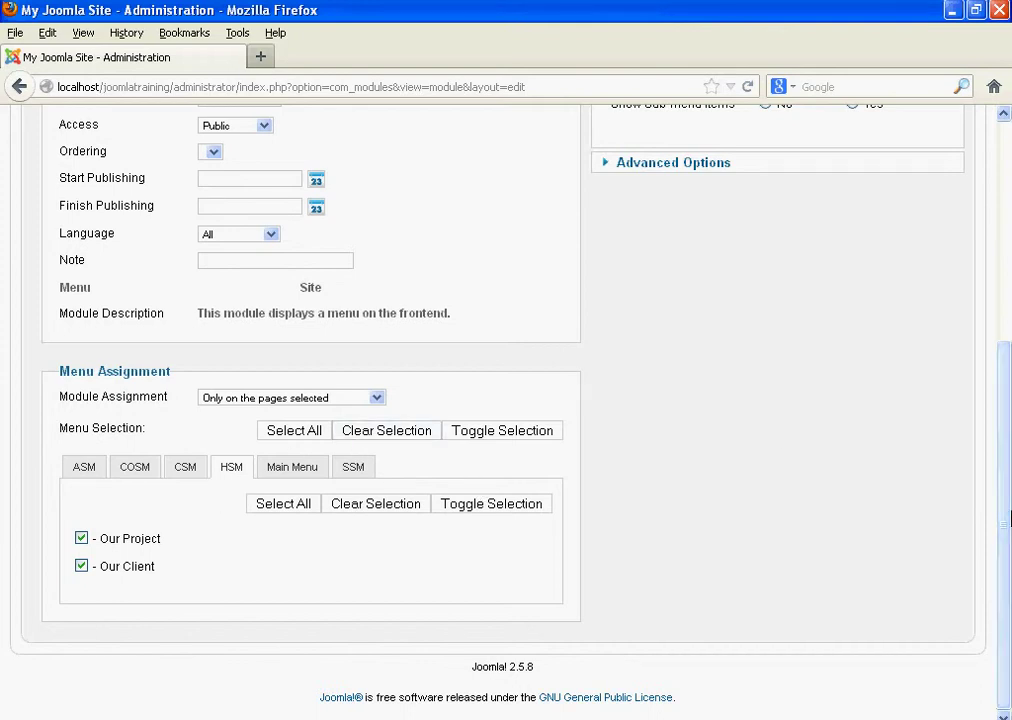
left_click_drag(1008, 518, 1008, 298)
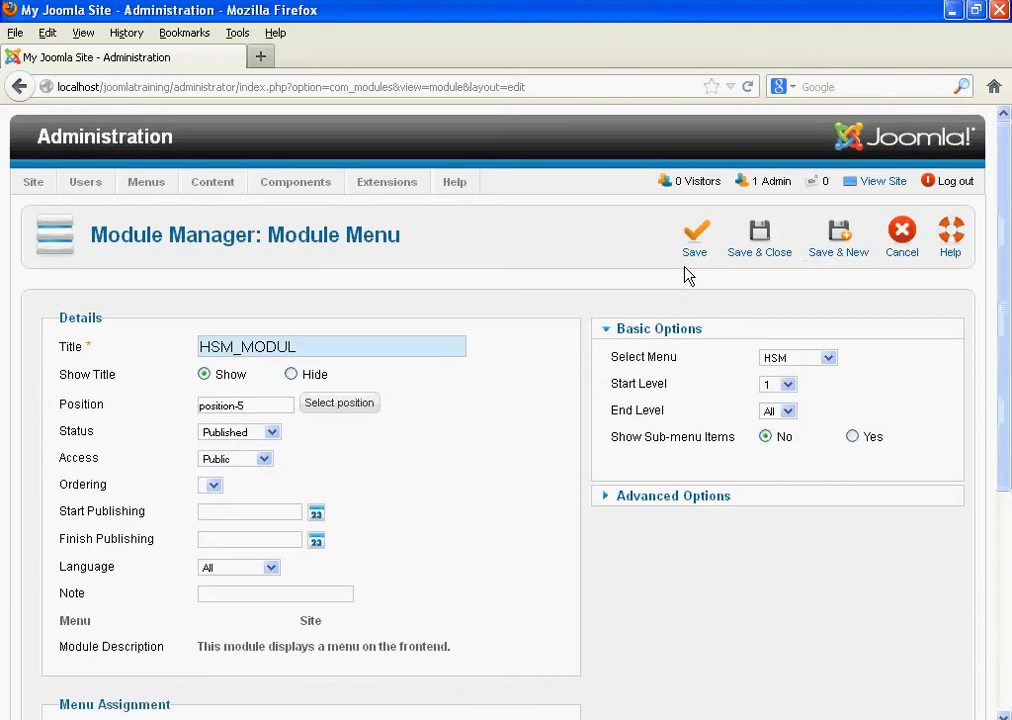
left_click(835, 256)
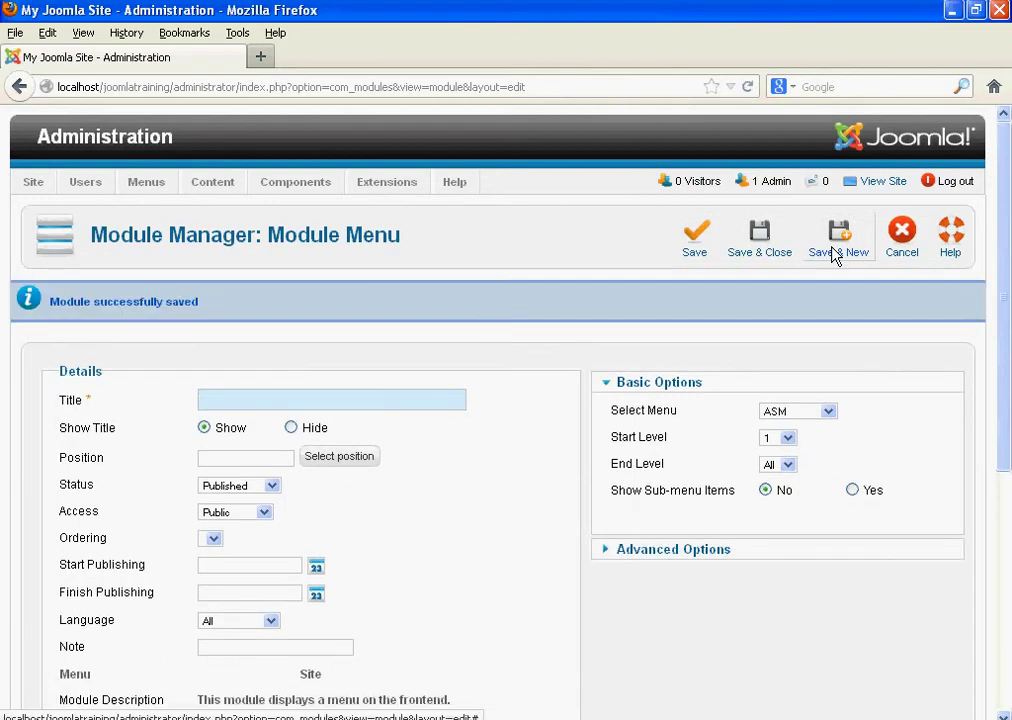
Enter ASM_MODUL as the title of the new menu module
left_click(233, 398)
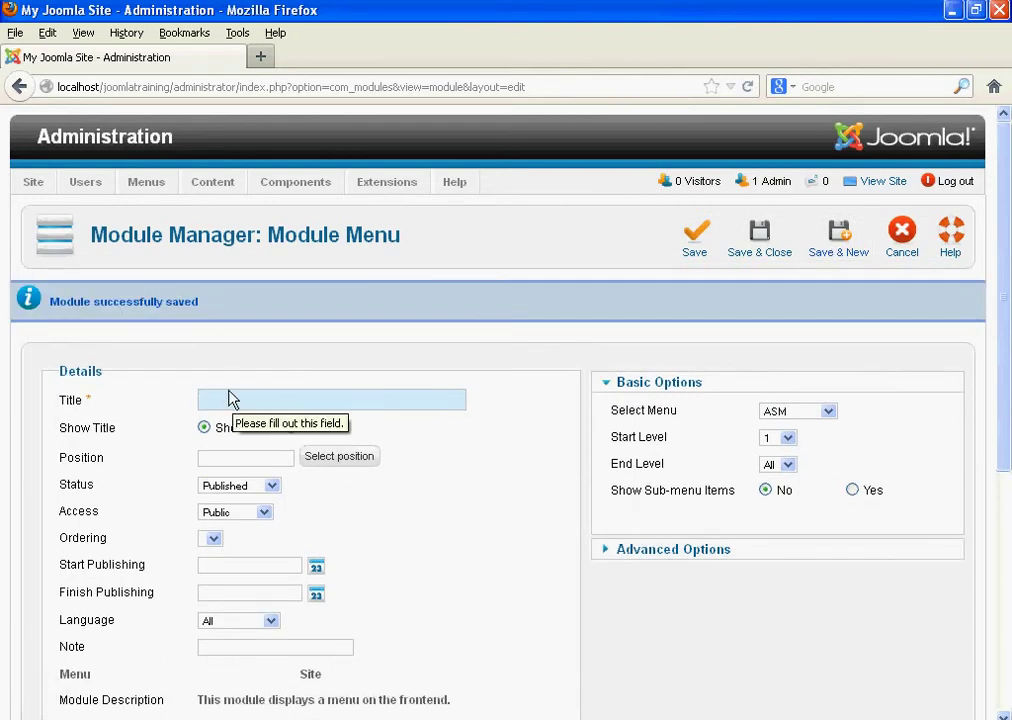
type("AS<")
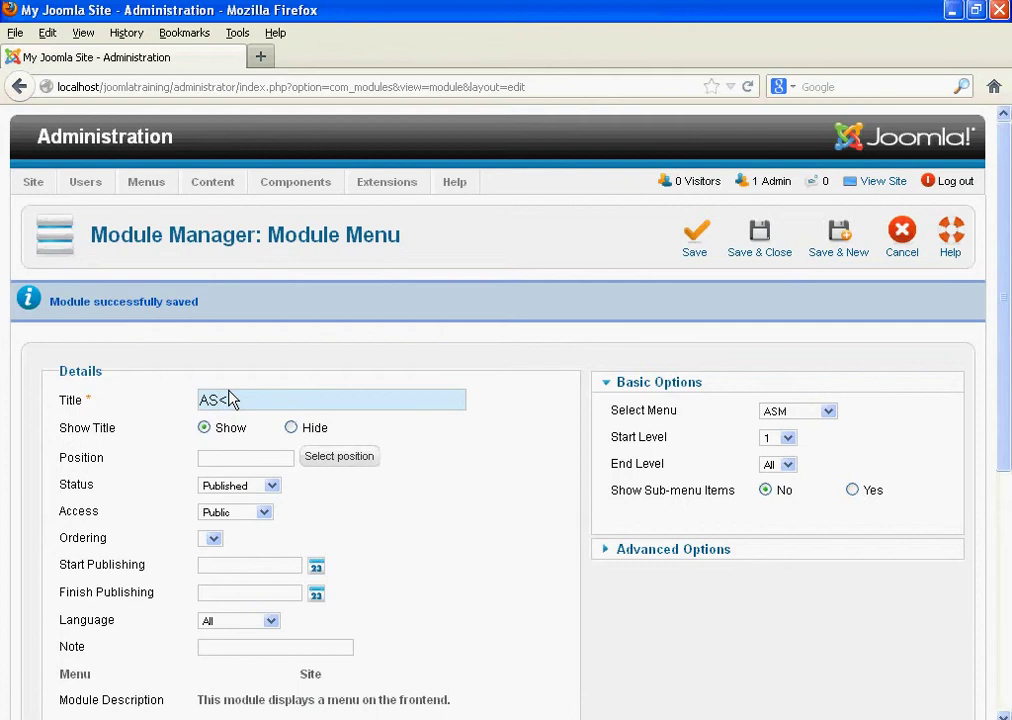
key("BackSpace")
type("M")
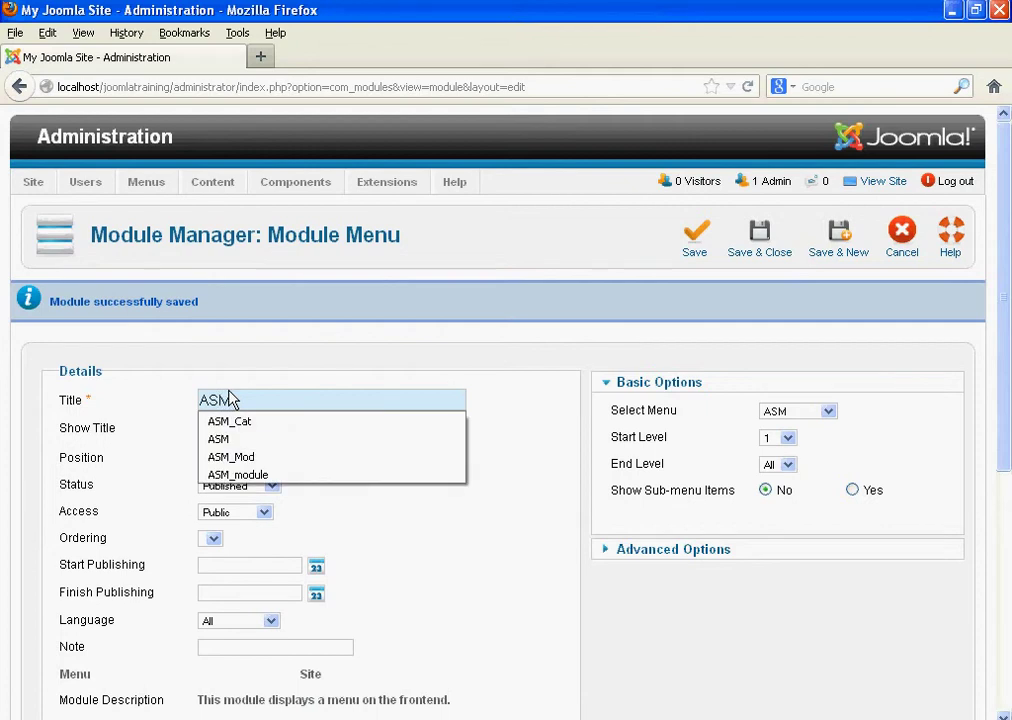
type("_M")
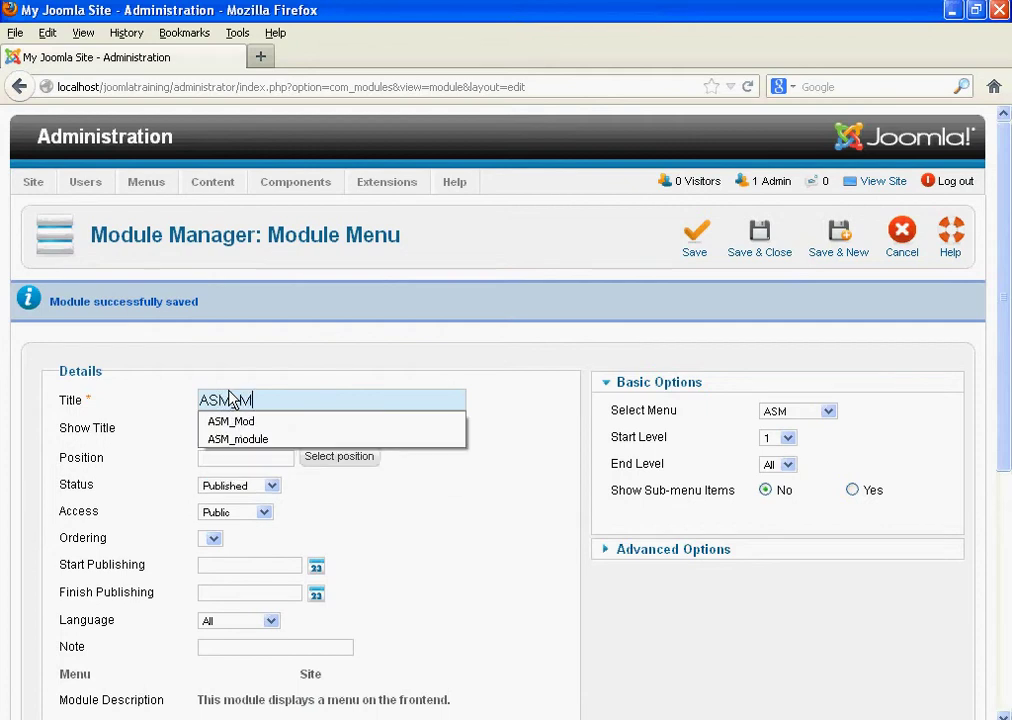
type("ODULE")
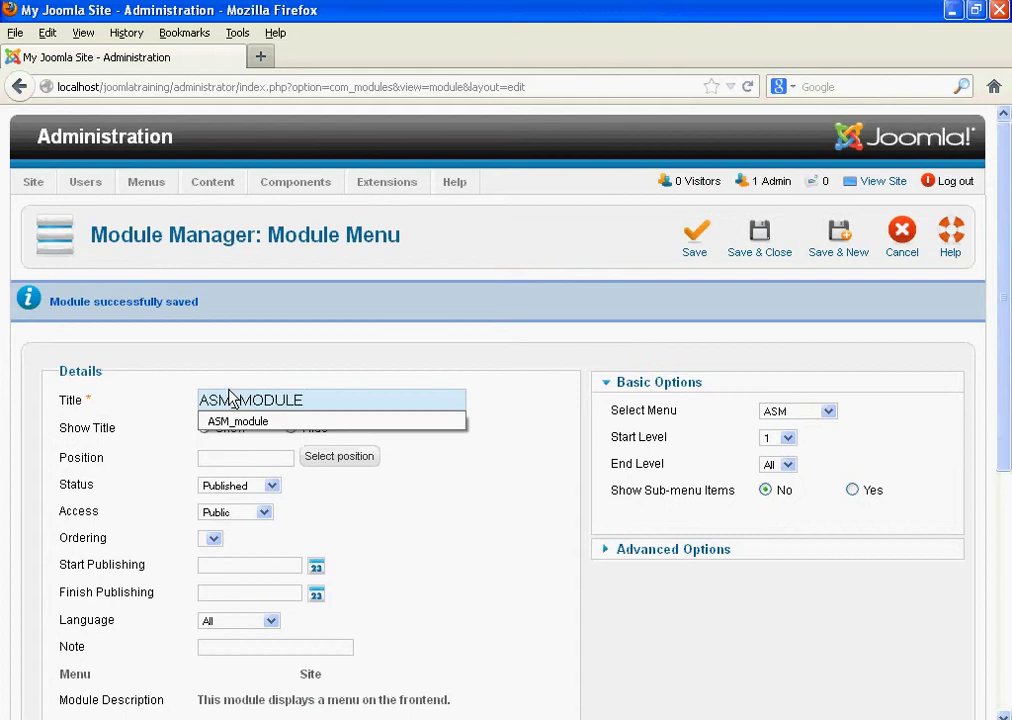
key("BackSpace")
key("Escape")
mouse_move(116, 411)
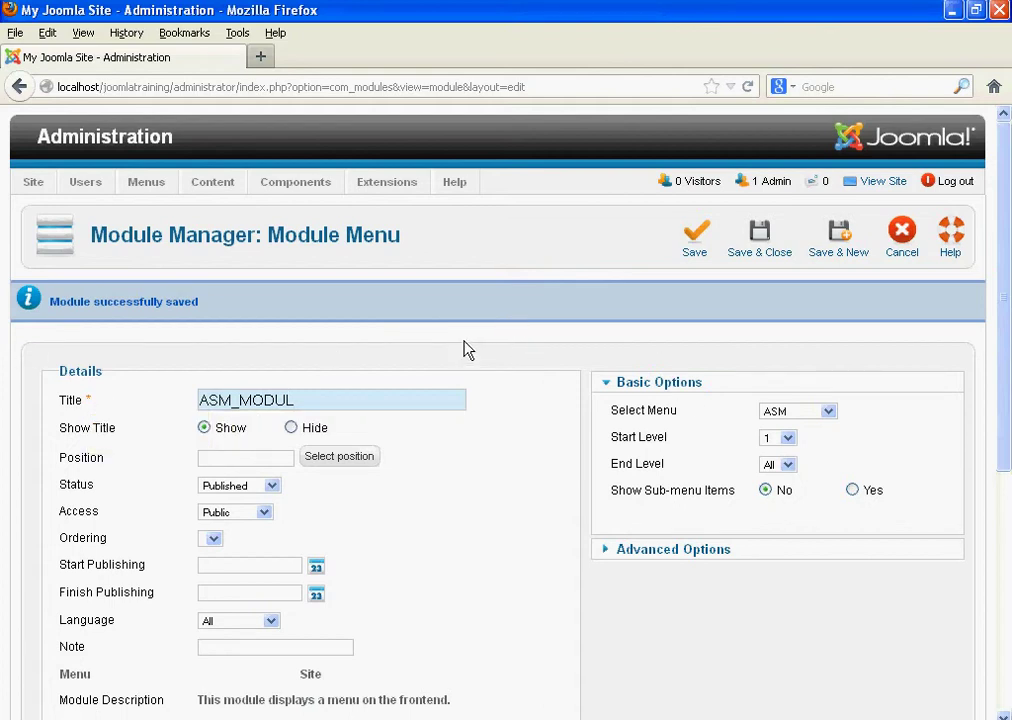
Choose ASM as the menu displayed by the ASM_MODUL module
left_click(800, 414)
left_click(804, 415)
left_click(791, 415)
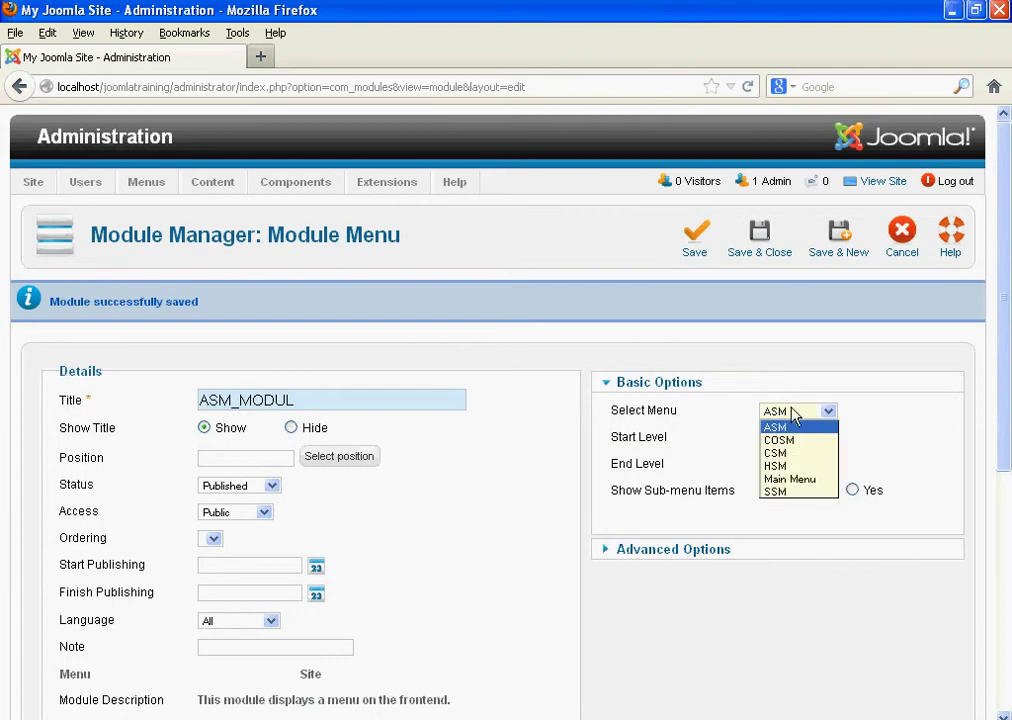
left_click(782, 428)
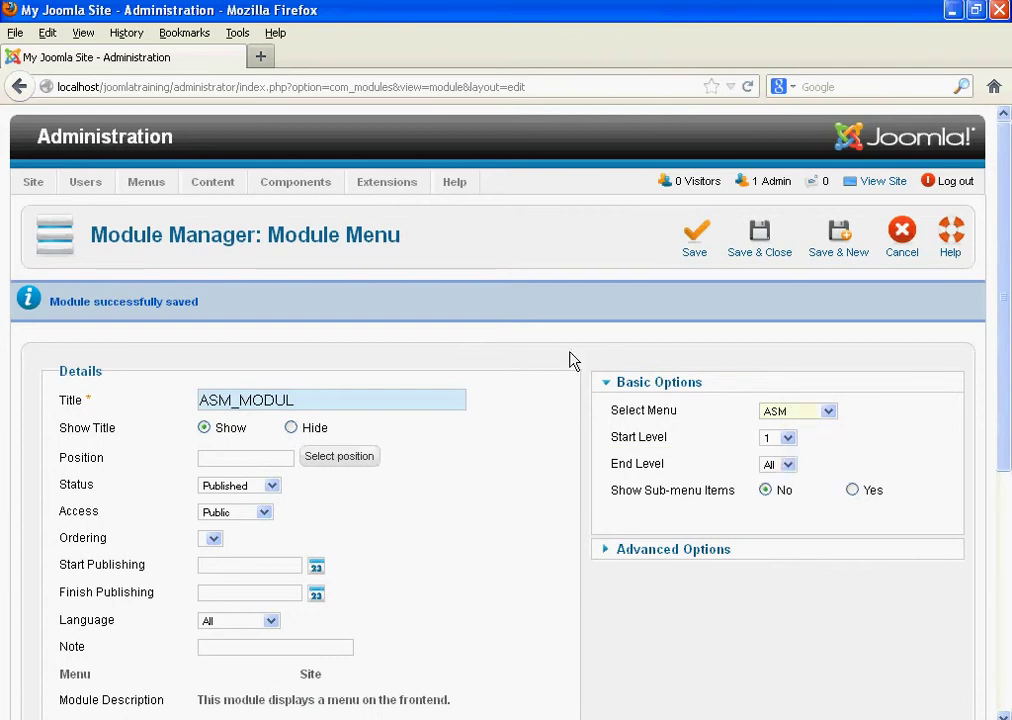
Assign the ASM_MODUL module to template position position-5
left_click(350, 463)
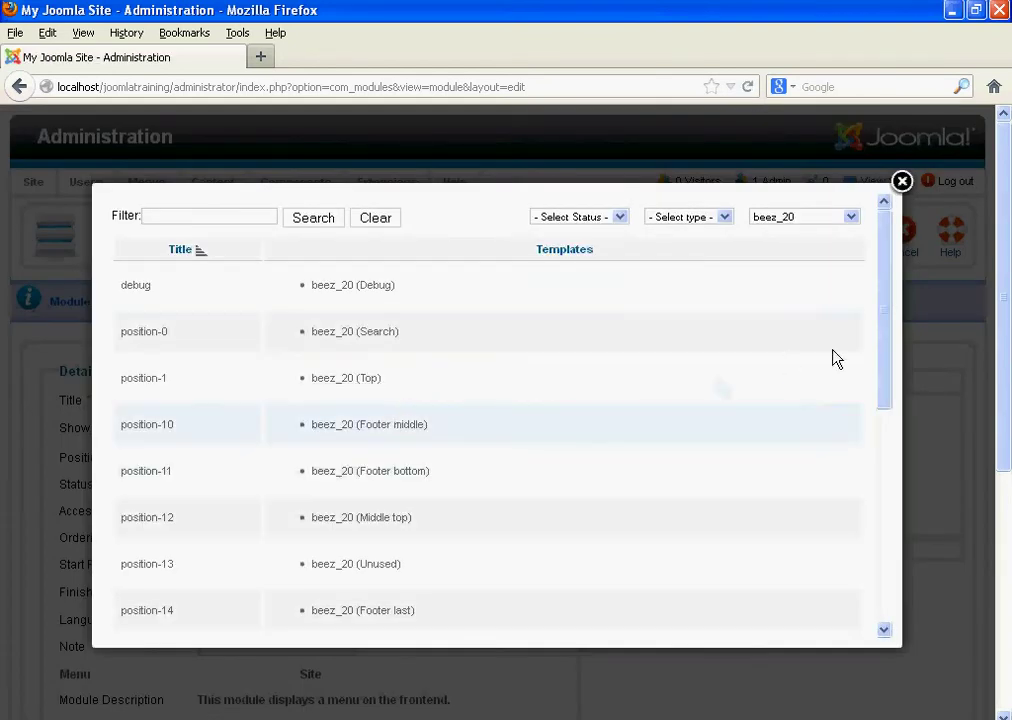
scroll(888, 366, "down", 2)
scroll(895, 530, "down", 5)
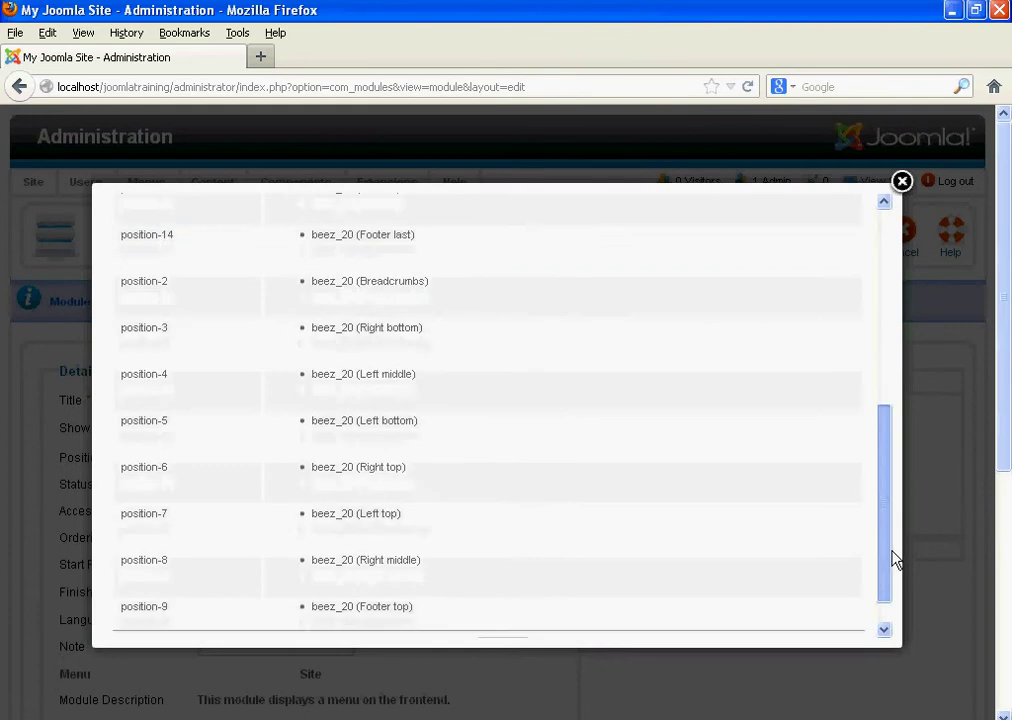
left_click(140, 405)
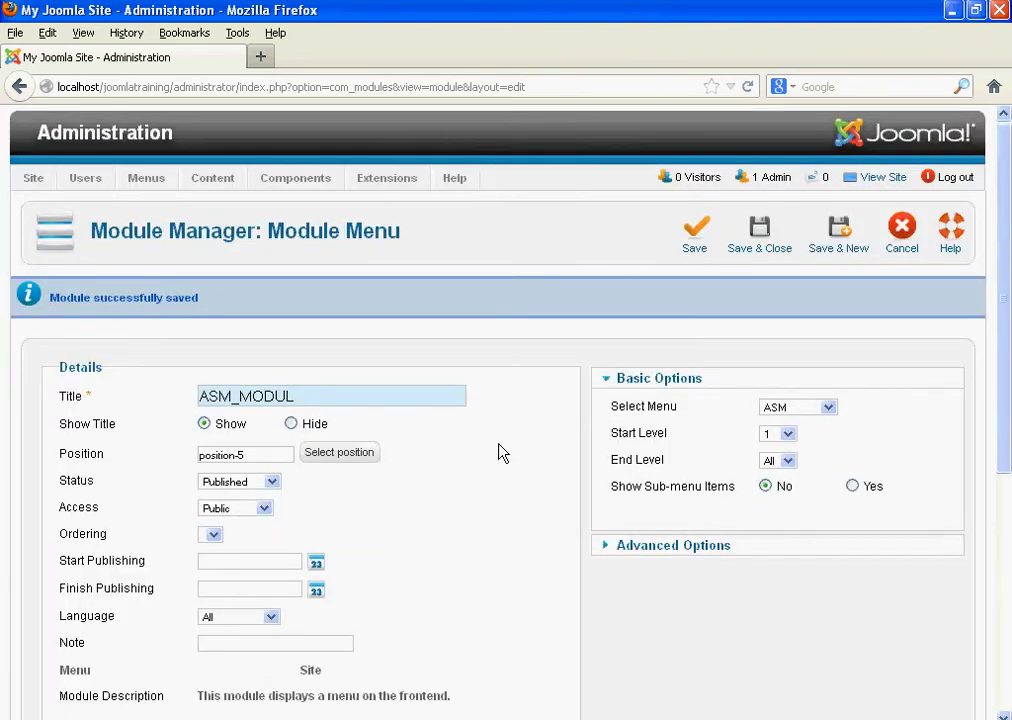
Set the ASM_MODUL module's assignment to Only on the pages selected
scroll(499, 450, "down", 5)
left_click(303, 399)
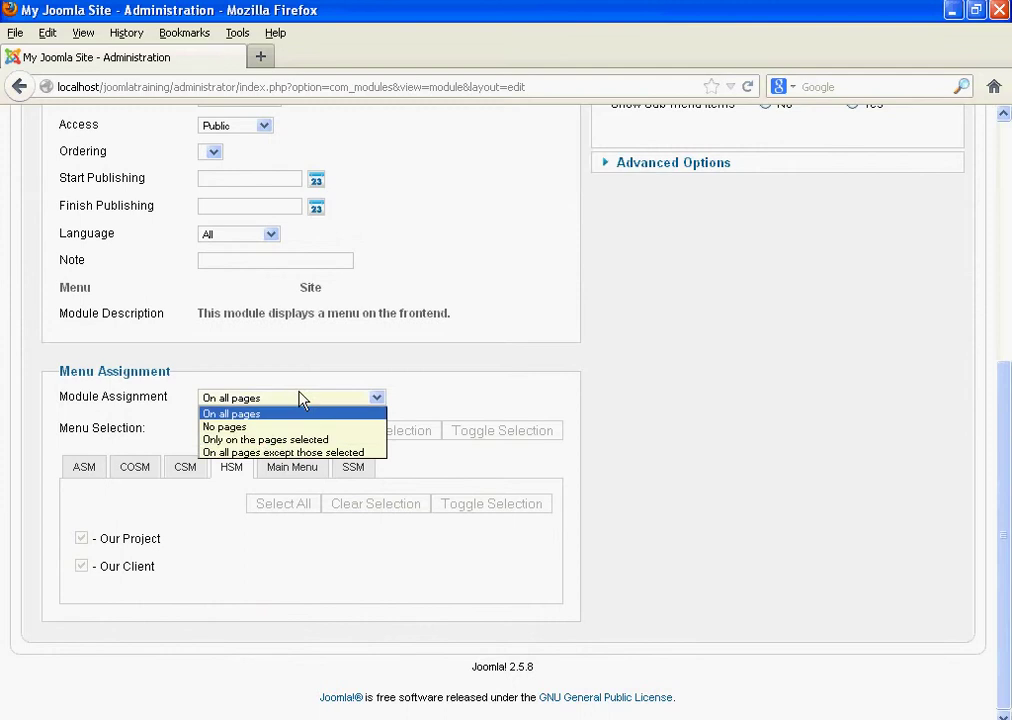
left_click(263, 440)
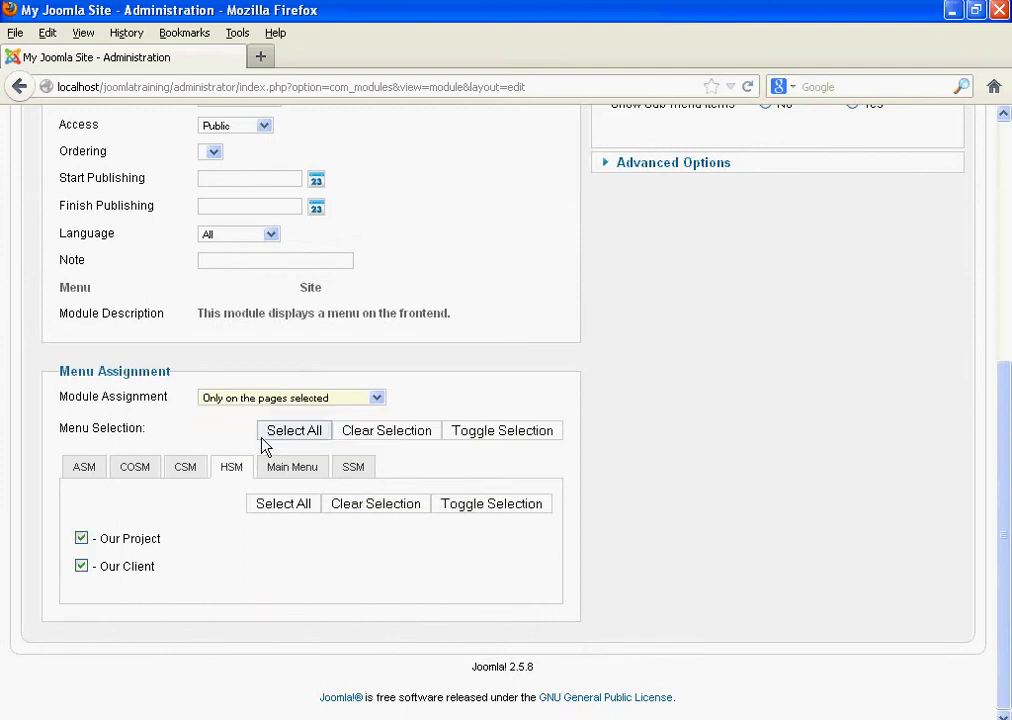
Deselect all pages of the COSM, CSM and HSM menus in the menu assignment, keeping the ASM pages selected
left_click(90, 475)
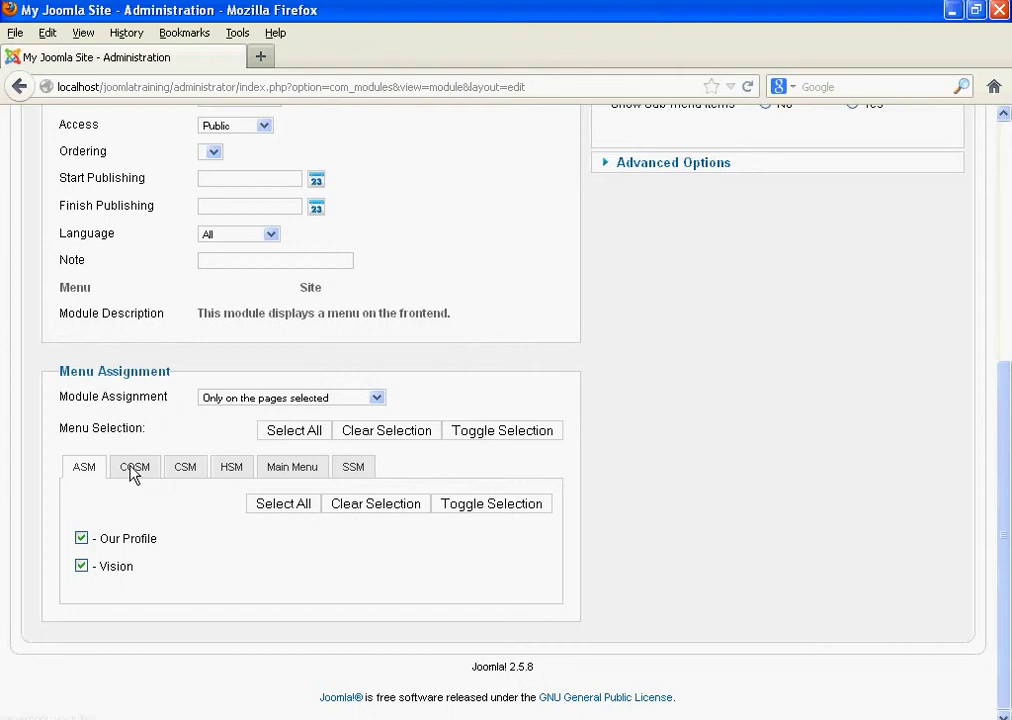
left_click(134, 472)
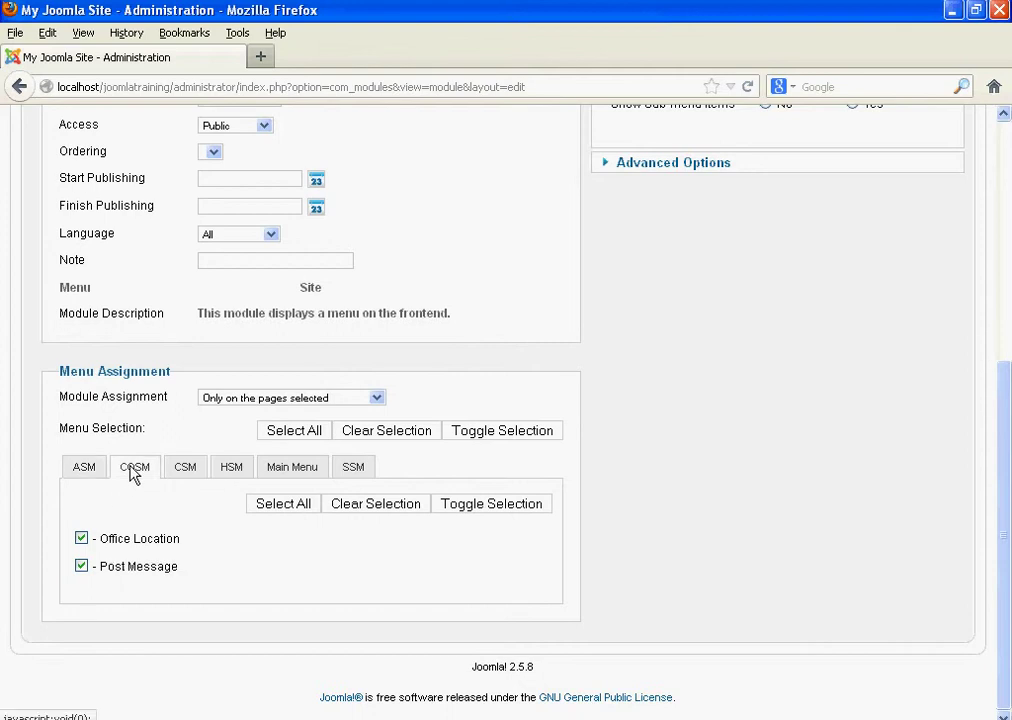
left_click(81, 566)
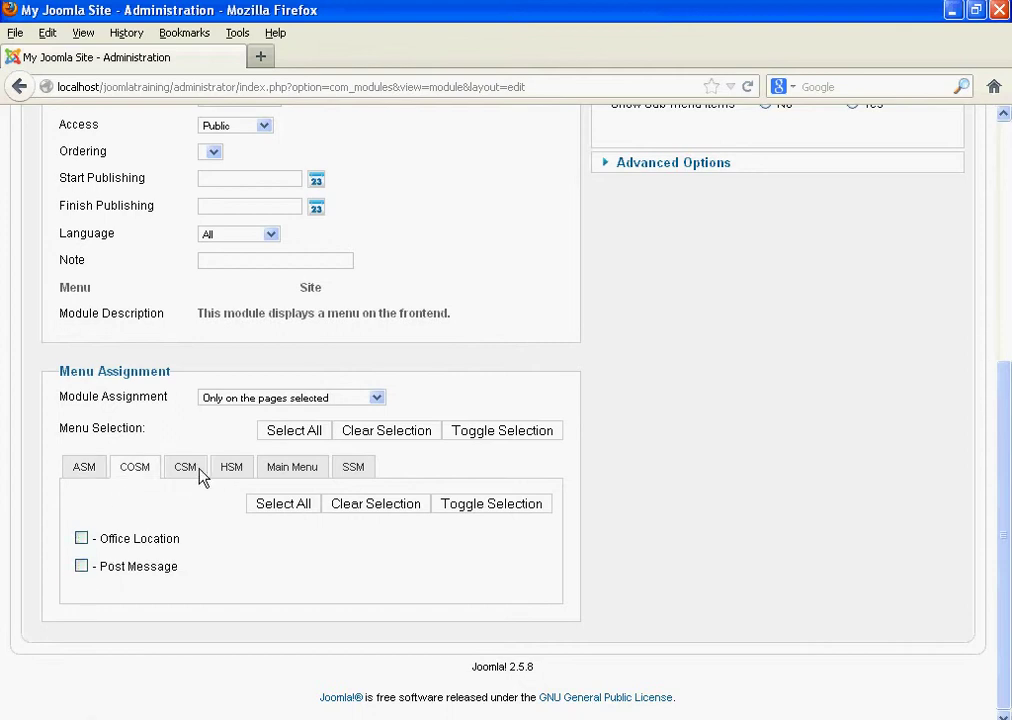
left_click(198, 472)
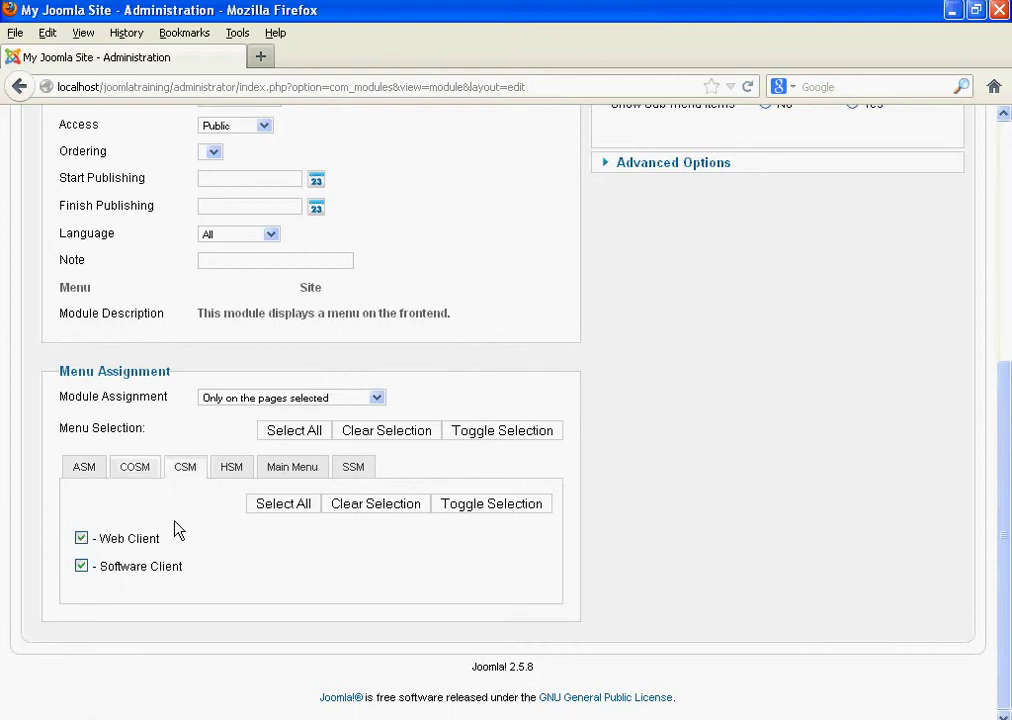
left_click(81, 566)
left_click(231, 467)
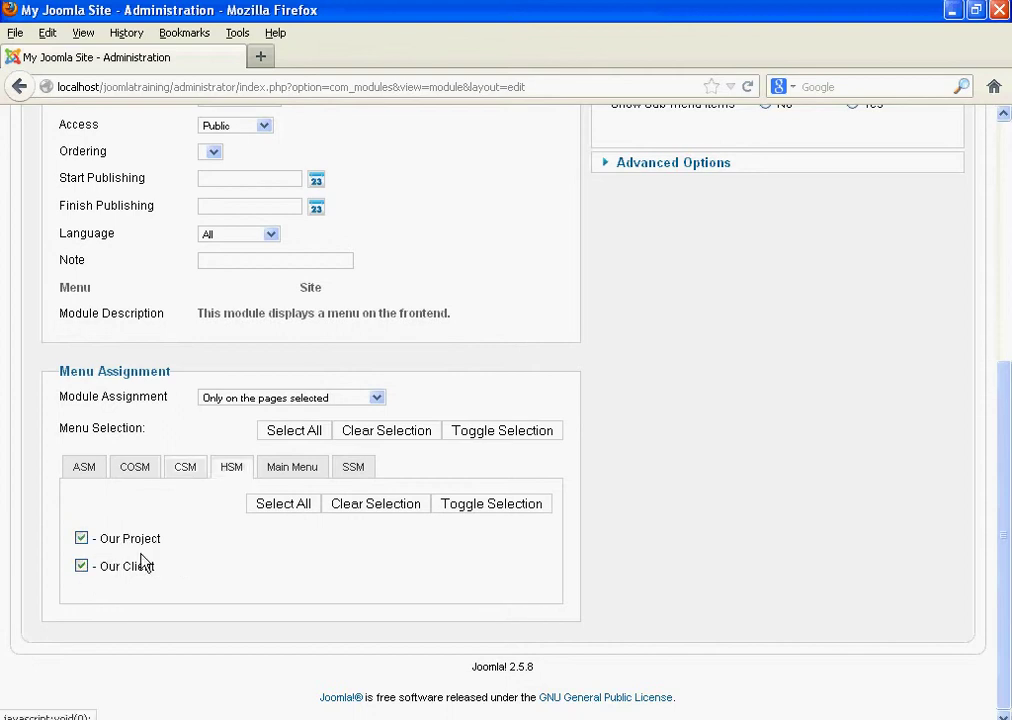
left_click(82, 567)
Deselect Home, Service, Client and Contact Us in the Main Menu page selection, keeping only About Us
left_click(293, 467)
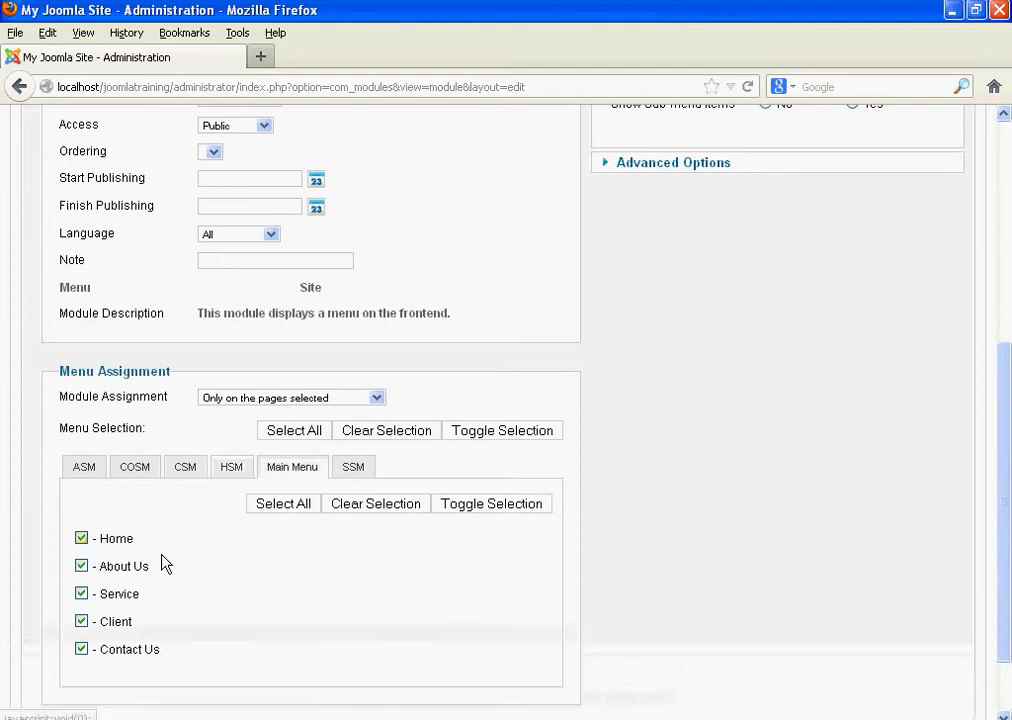
left_click(82, 539)
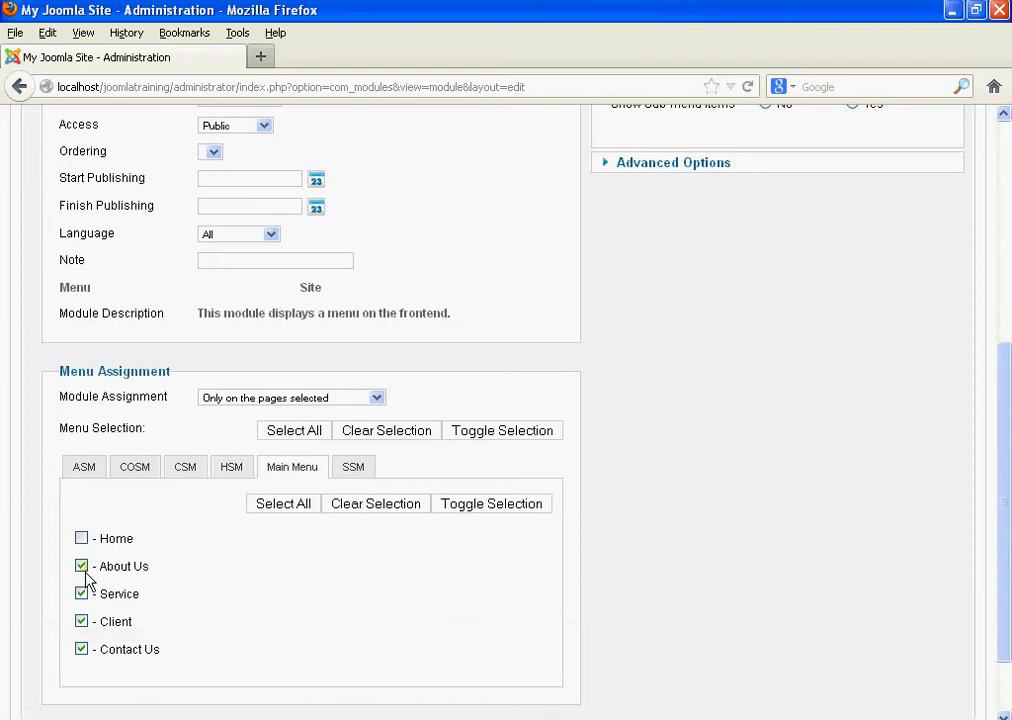
left_click(82, 622)
left_click(82, 650)
Deselect Web Development and Software Development in the SSM menu page selection
left_click(355, 469)
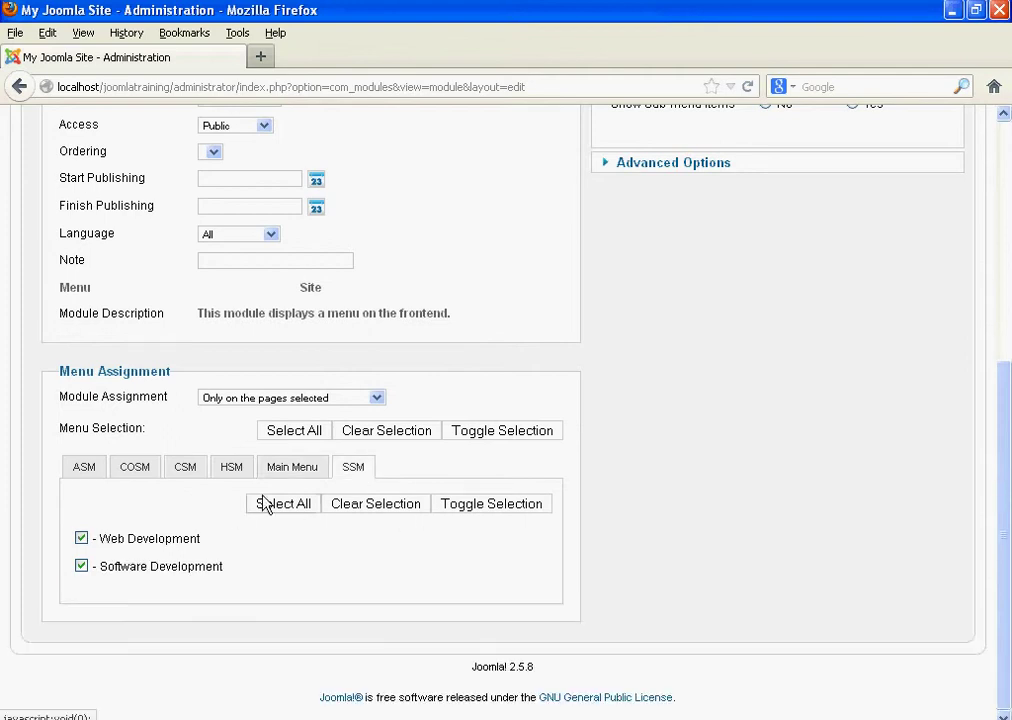
left_click(82, 539)
left_click(82, 566)
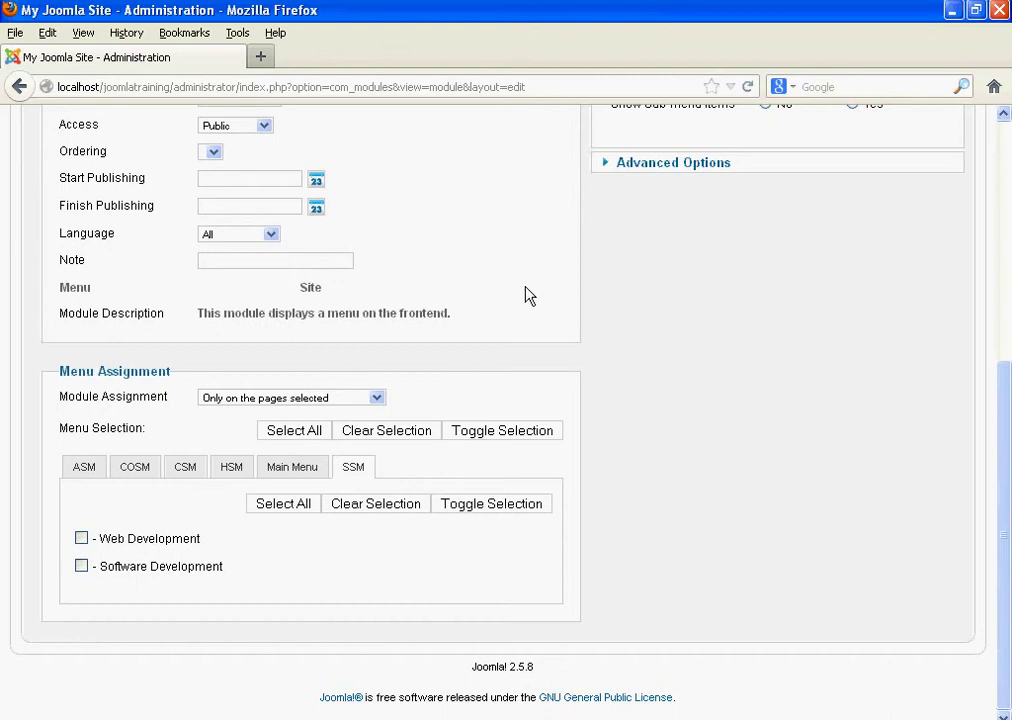
Recheck the Main Menu and ASM page selections, and save the ASM module while starting a new menu module
scroll(530, 293, "up", 5)
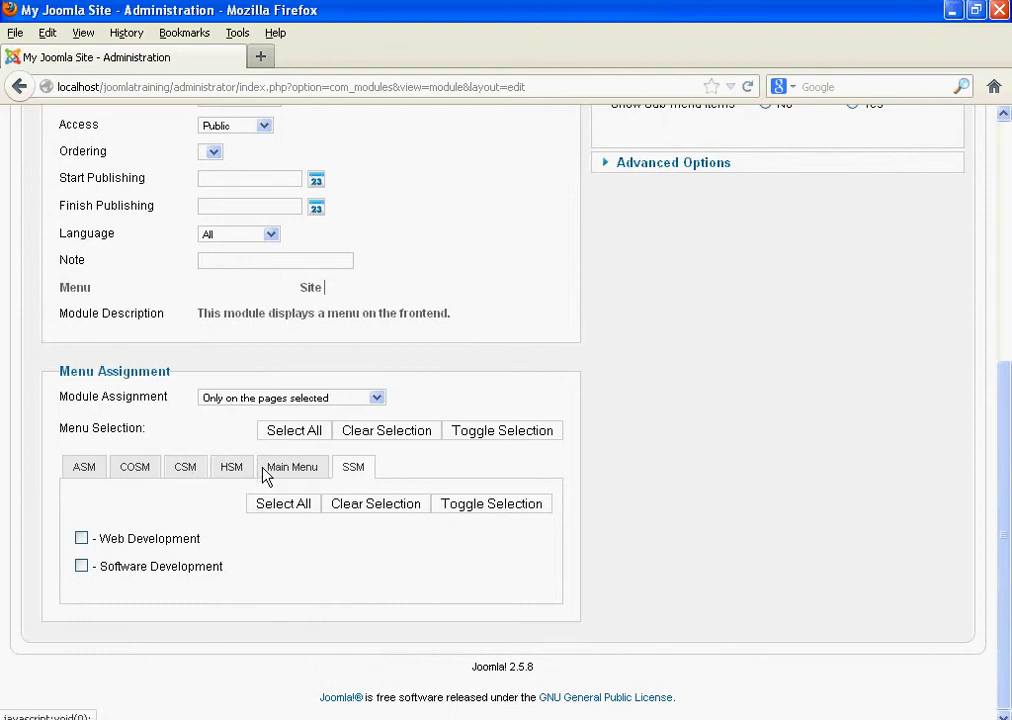
left_click(299, 474)
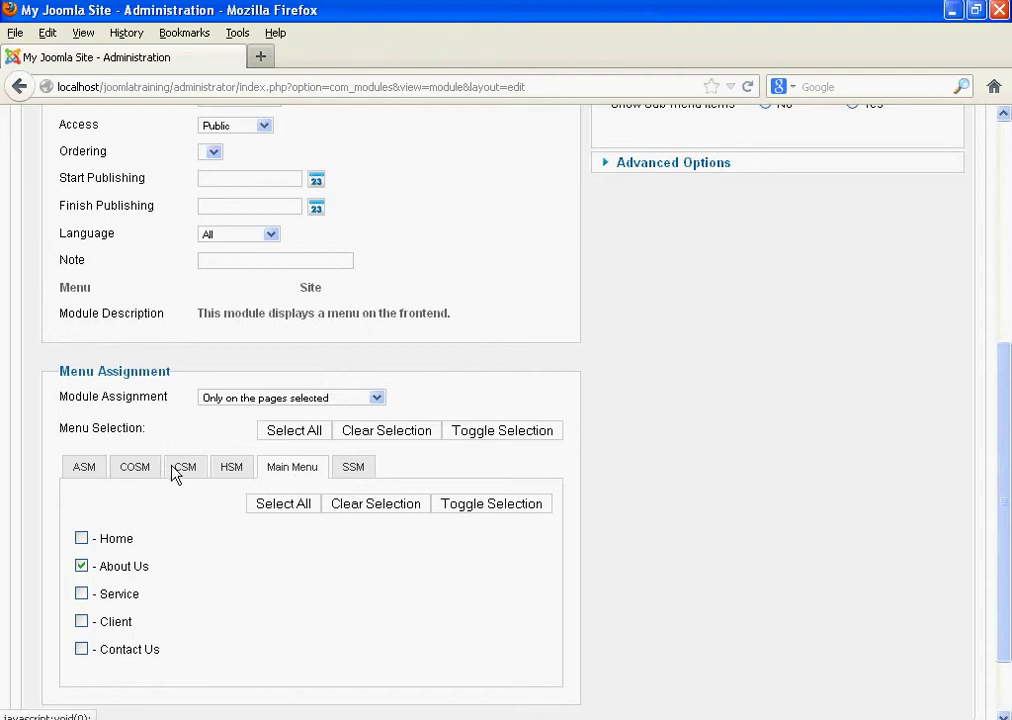
left_click(85, 474)
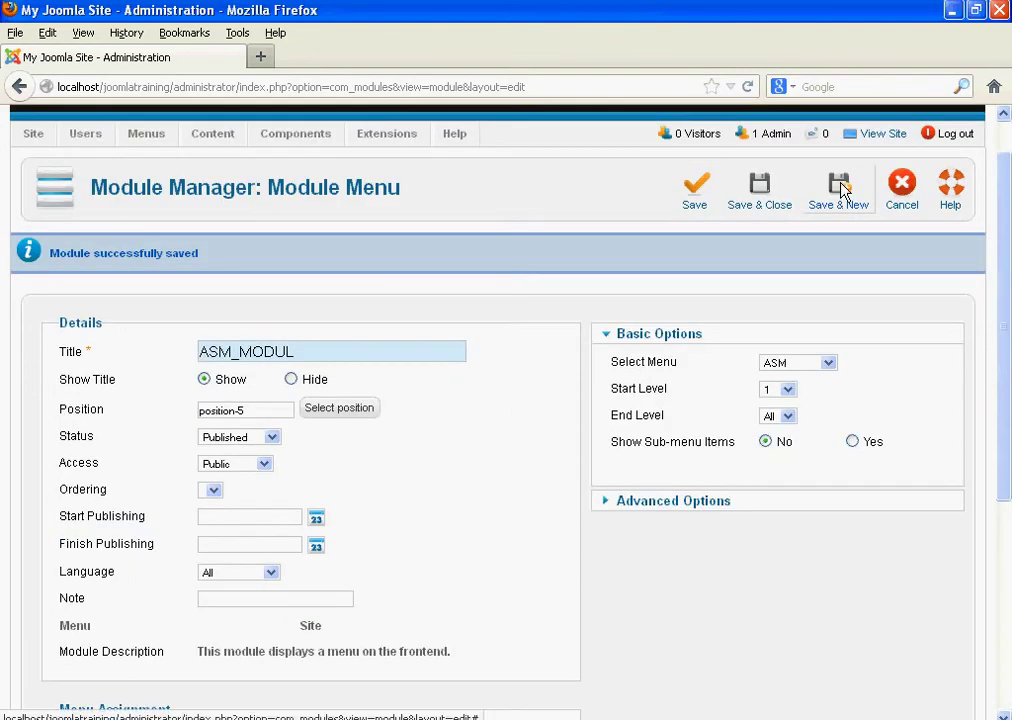
left_click(842, 188)
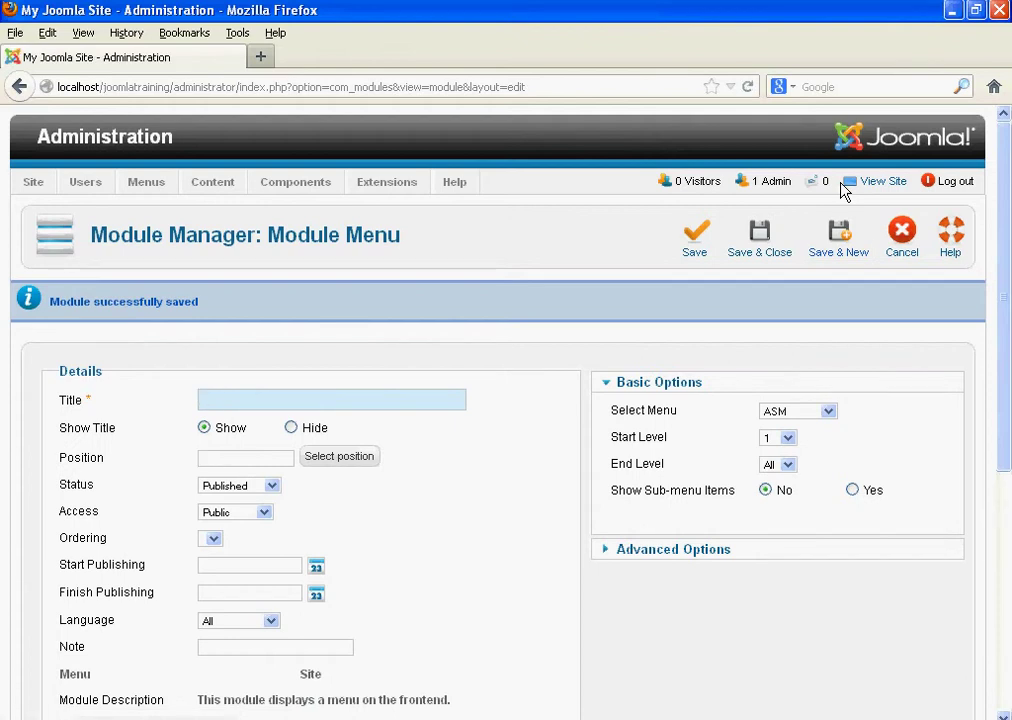
Title the new module SSM_Modul and choose SSM as its menu
left_click(329, 401)
type("SSM")
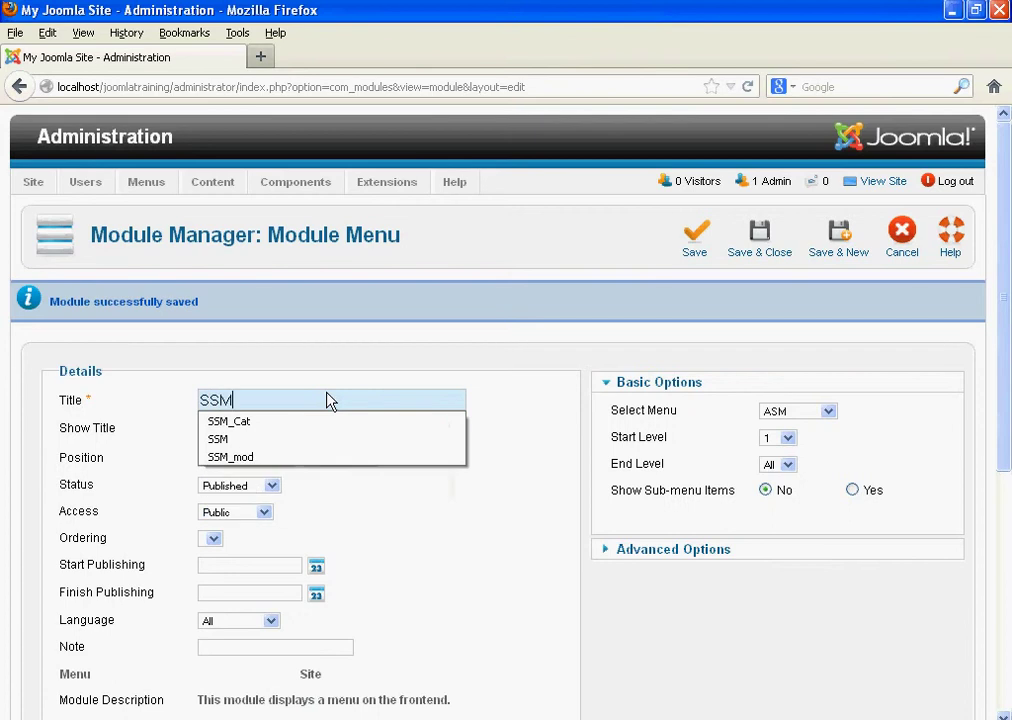
type("_")
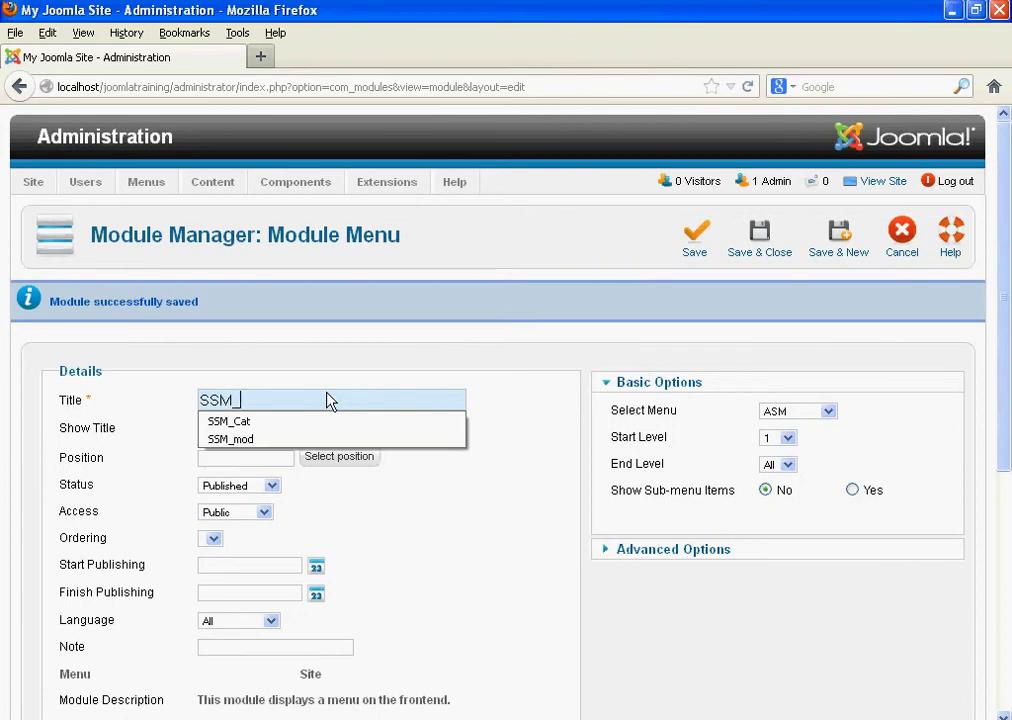
type("Modul")
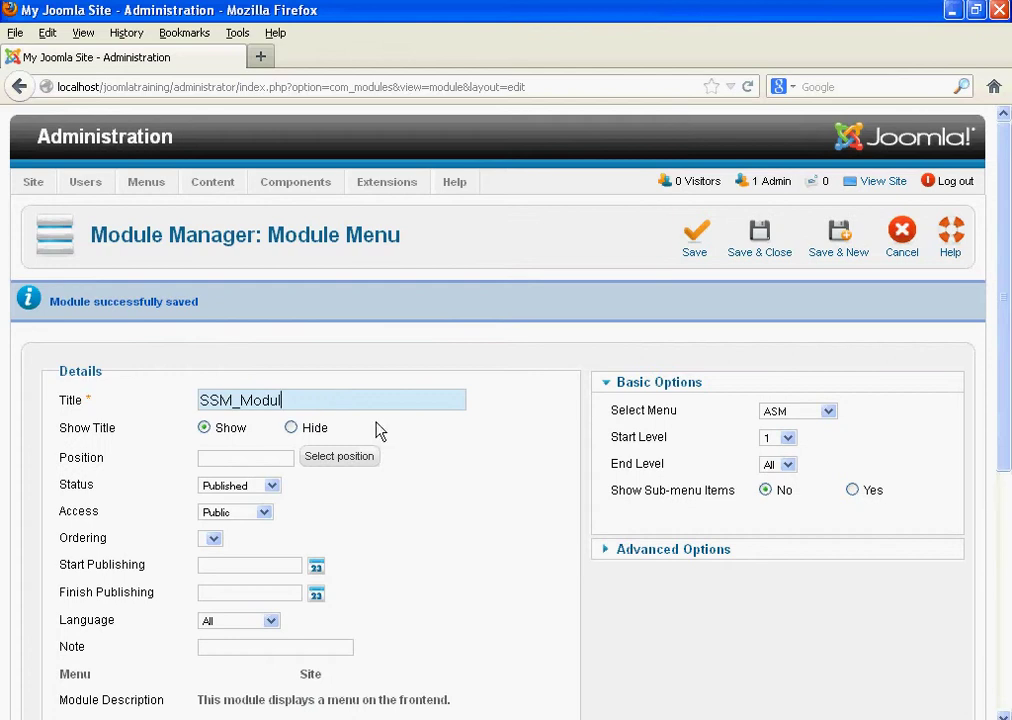
left_click(828, 414)
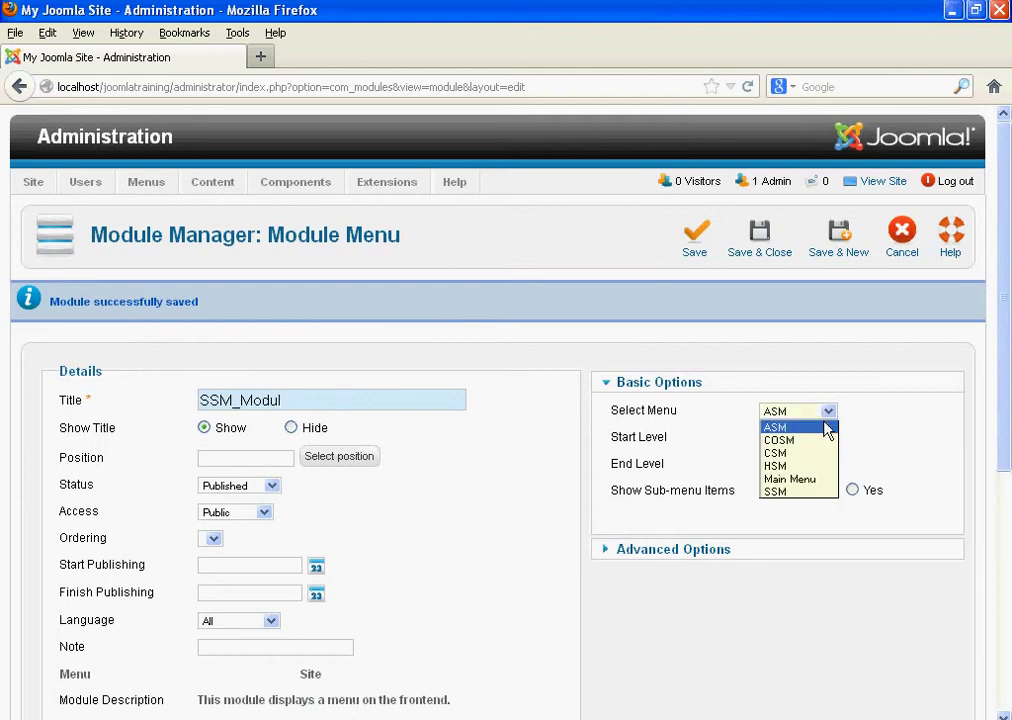
left_click(810, 493)
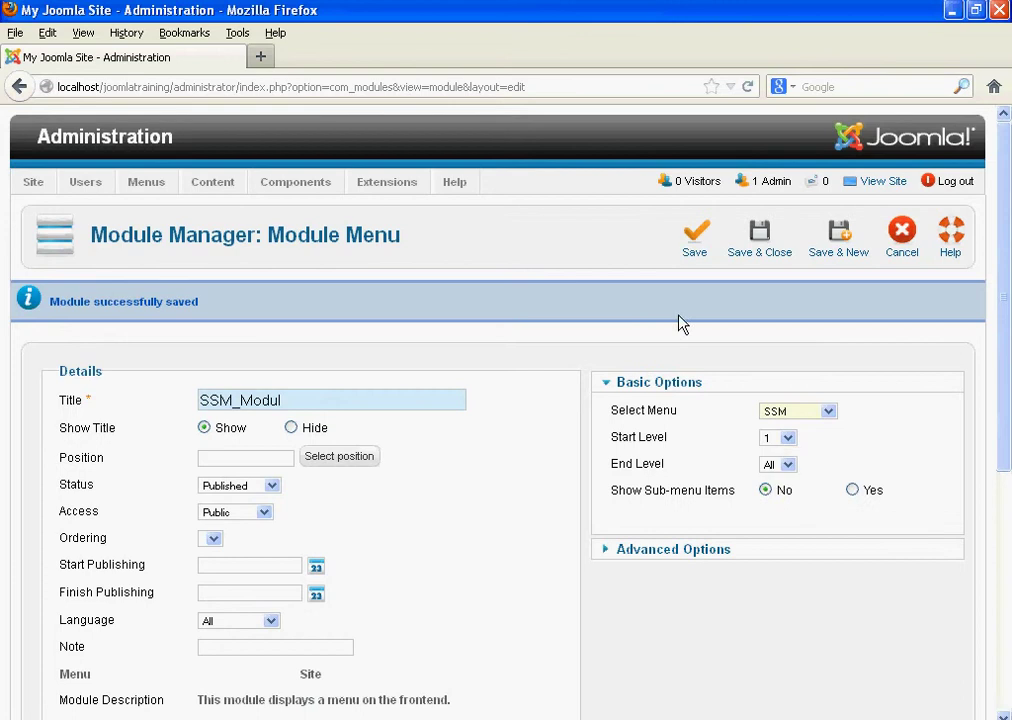
Place the SSM module at position-5 and assign it only on the pages selected
left_click(327, 461)
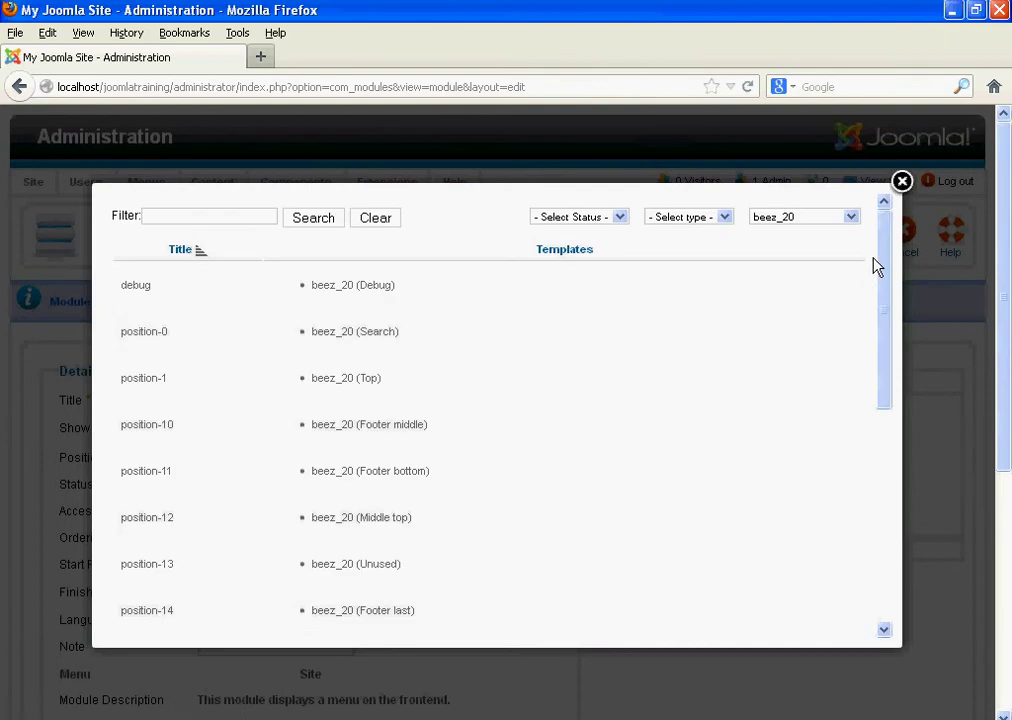
left_click_drag(883, 264, 899, 472)
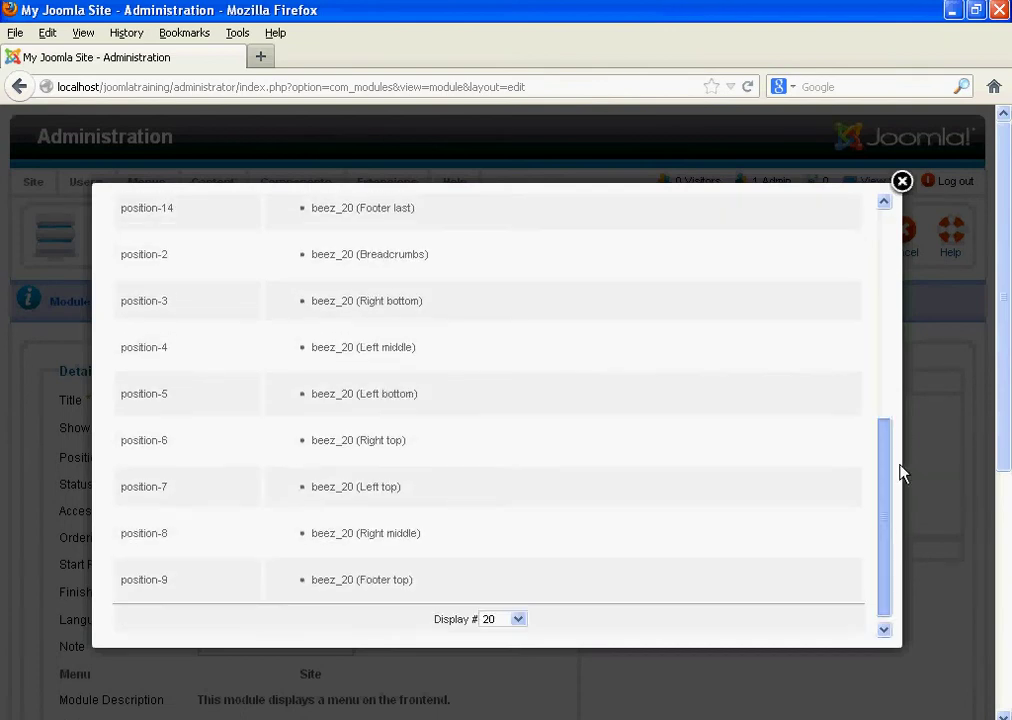
left_click(364, 396)
scroll(460, 532, "down", 3)
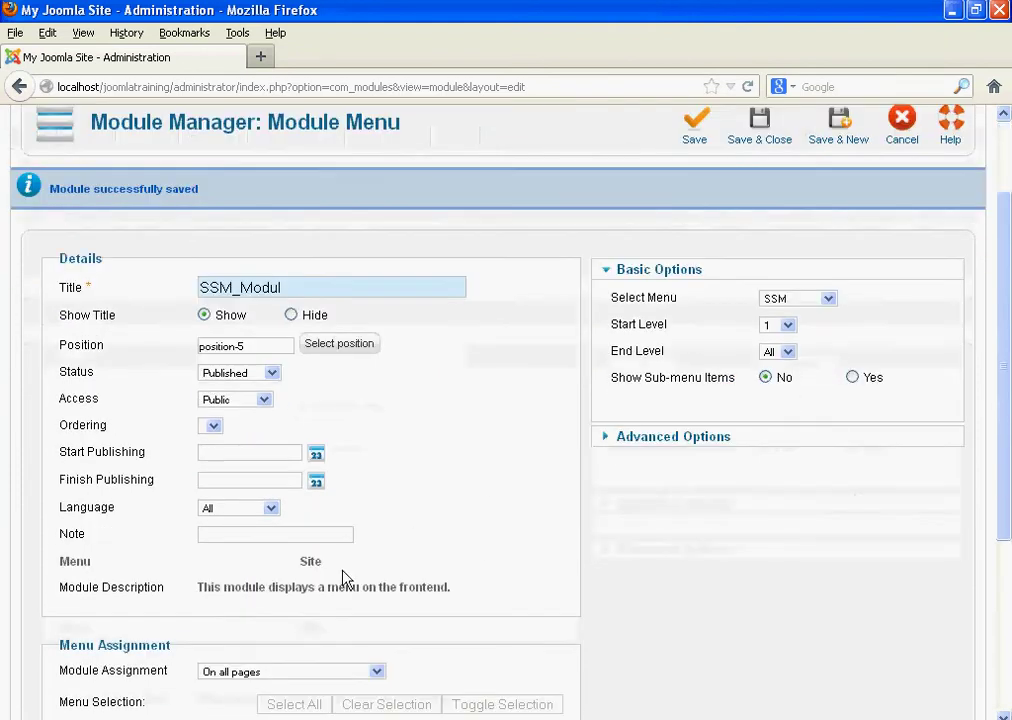
scroll(325, 650, "down", 3)
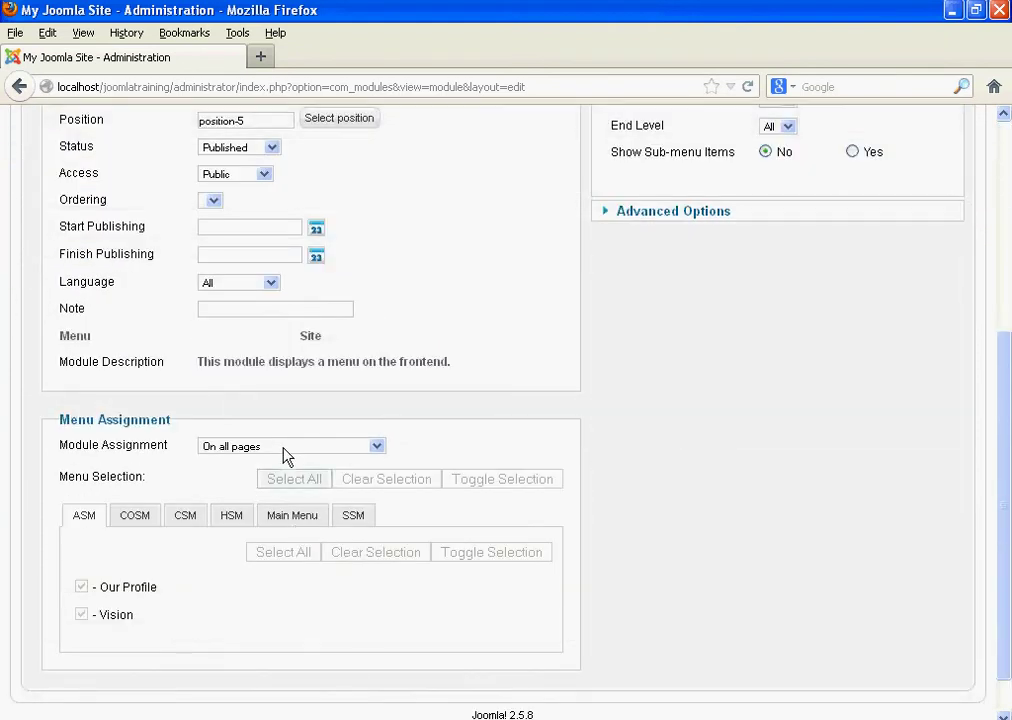
left_click(287, 447)
left_click(284, 489)
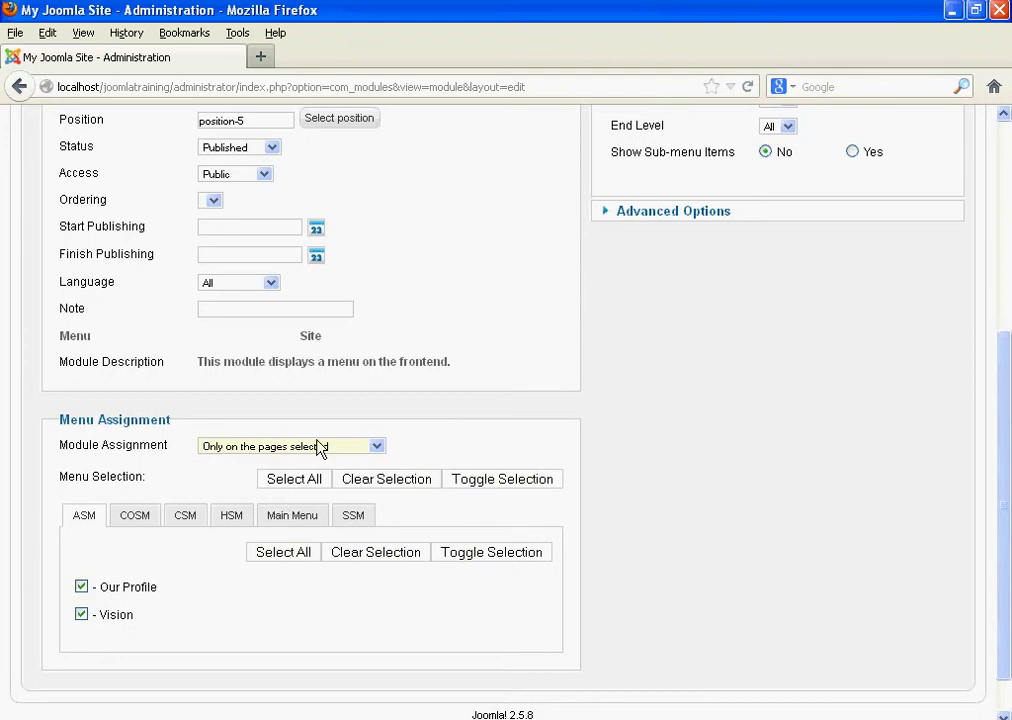
Deselect all pages of the ASM, COSM, CSM and HSM menus in the SSM module's page selection
left_click(81, 615)
left_click(124, 516)
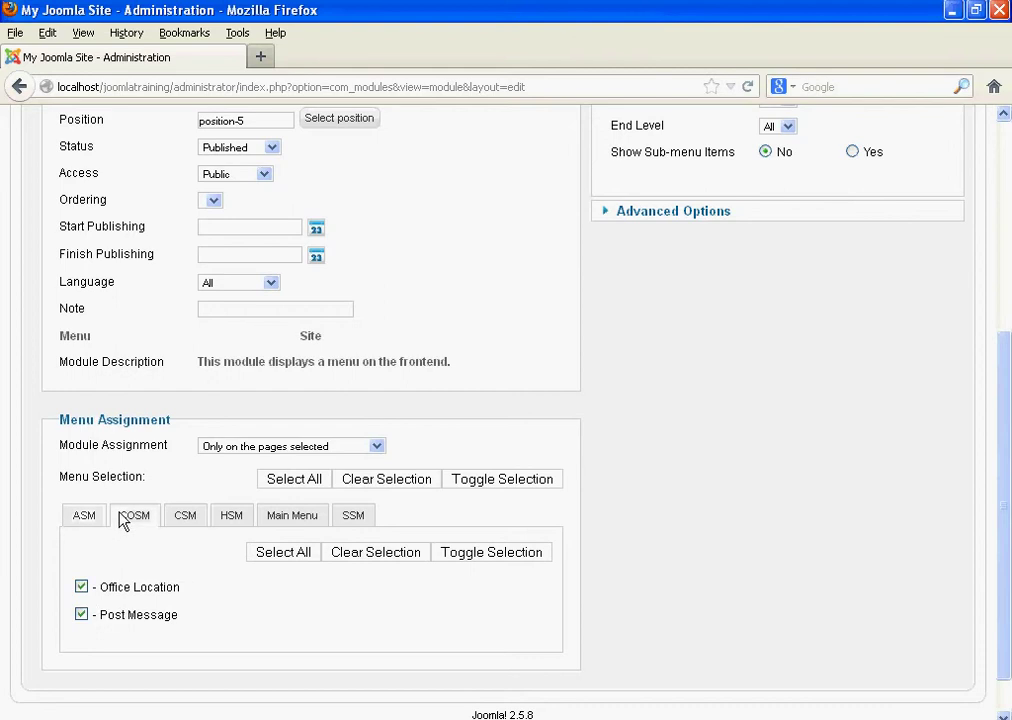
left_click(185, 516)
left_click(81, 588)
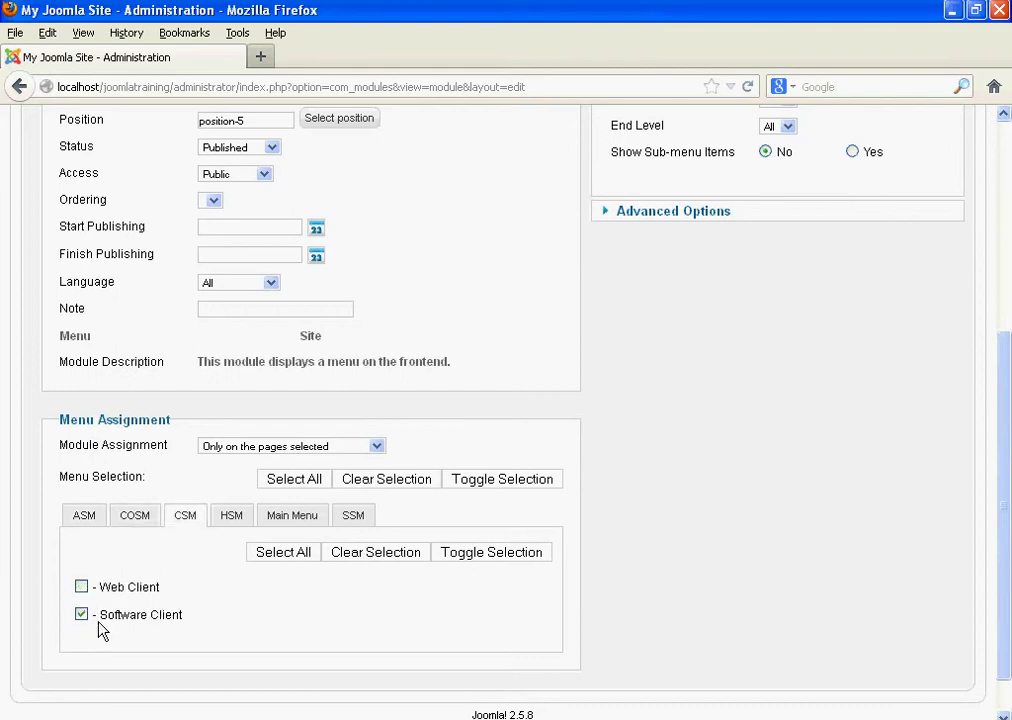
left_click(98, 616)
left_click(232, 516)
left_click(104, 590)
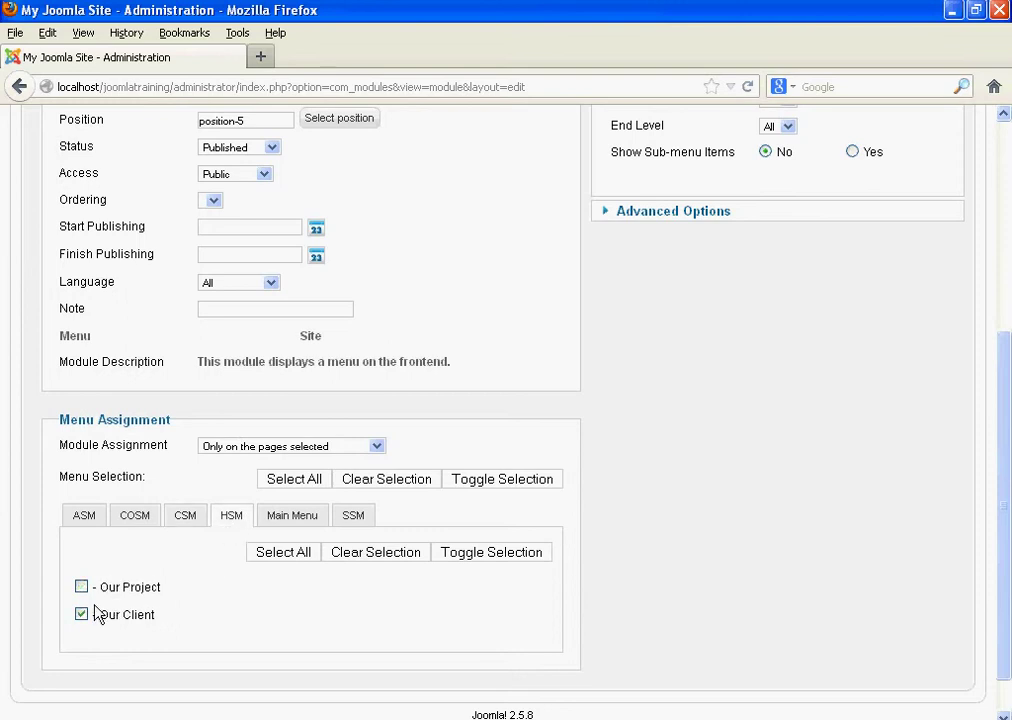
left_click(112, 612)
Deselect Home, About Us, Client and Contact Us in the Main Menu page selection, keeping only Service
left_click(291, 516)
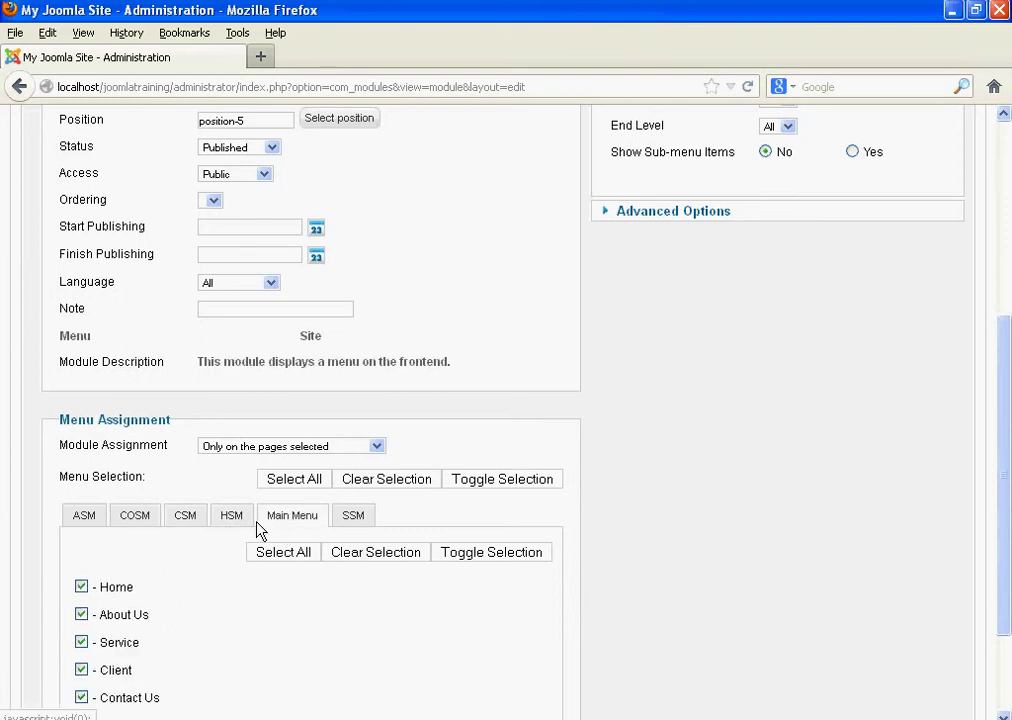
left_click(81, 614)
left_click(81, 669)
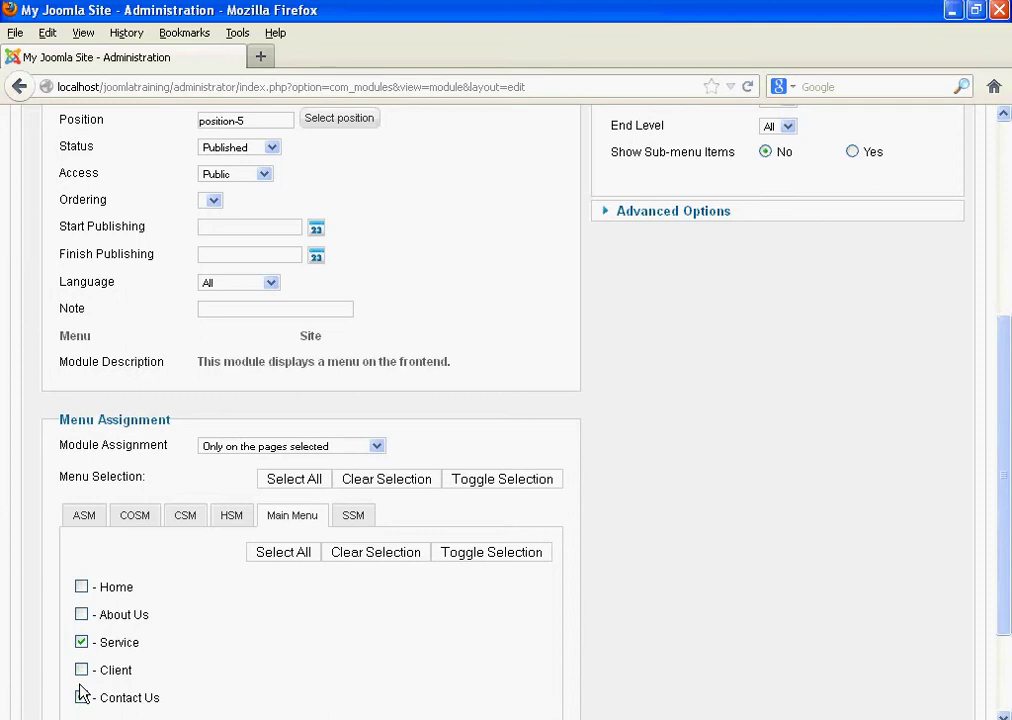
left_click(81, 697)
Check the SSM page selection, and save the SSM module while starting a new menu module
left_click(350, 518)
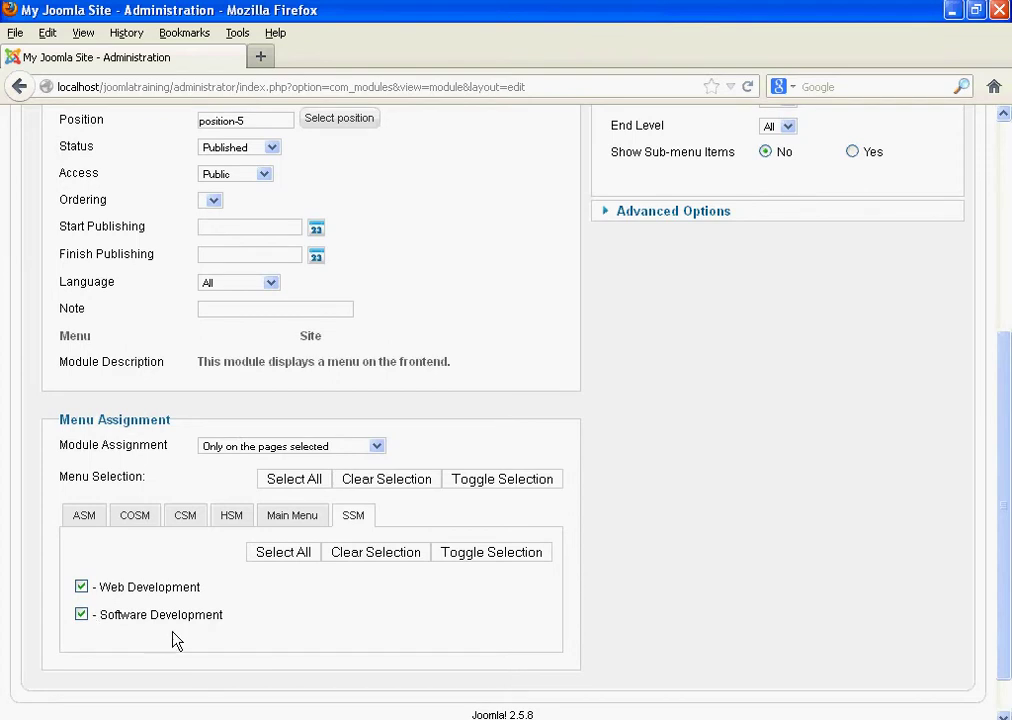
left_click_drag(1008, 432, 1008, 207)
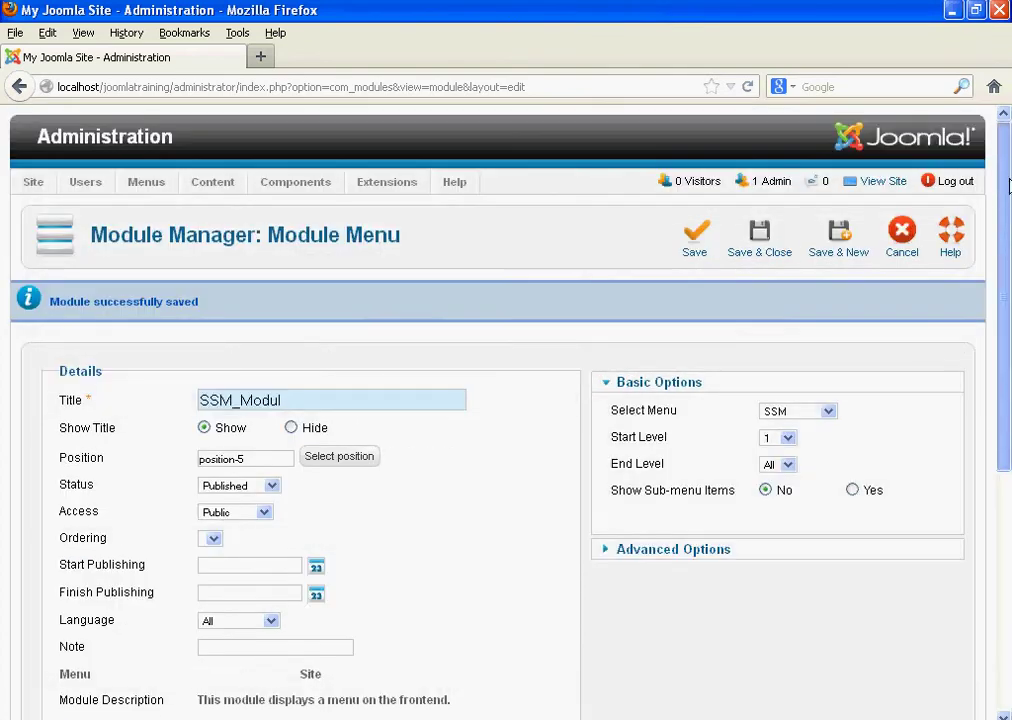
left_click(848, 248)
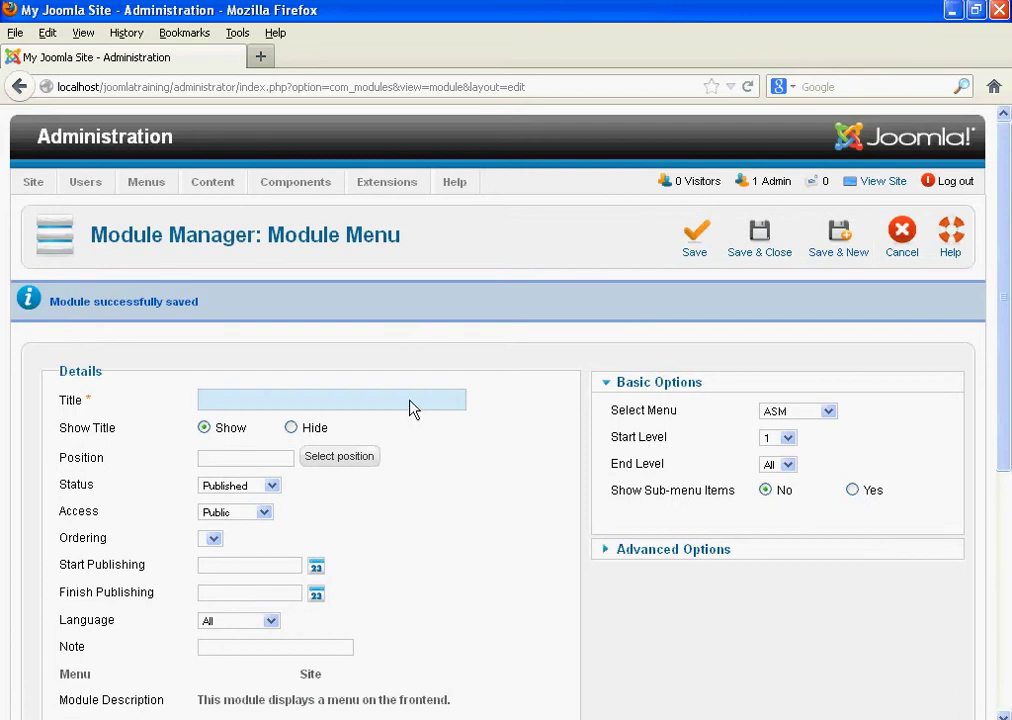
Title the new module CSM_MODUL and choose CSM as its menu
type("C")
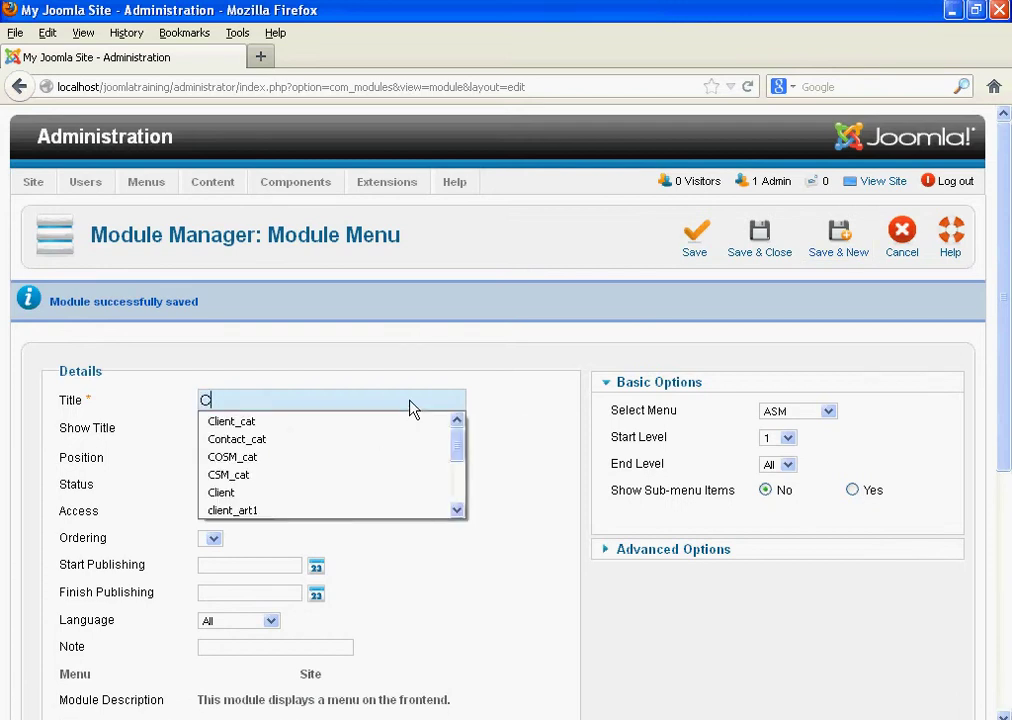
type("SM_")
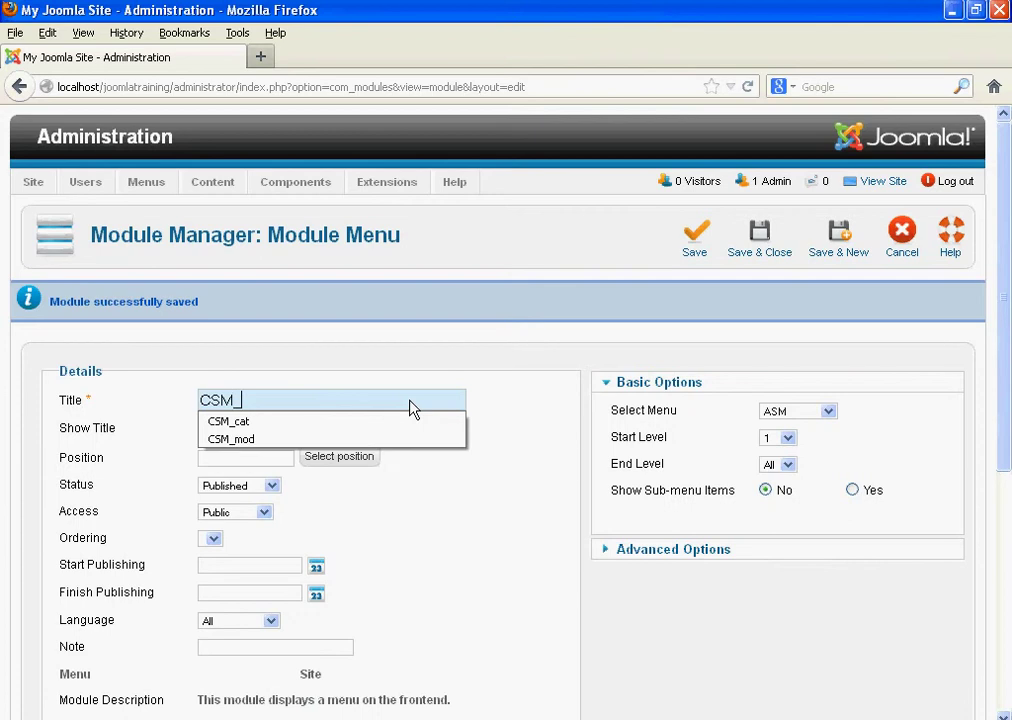
type("MO")
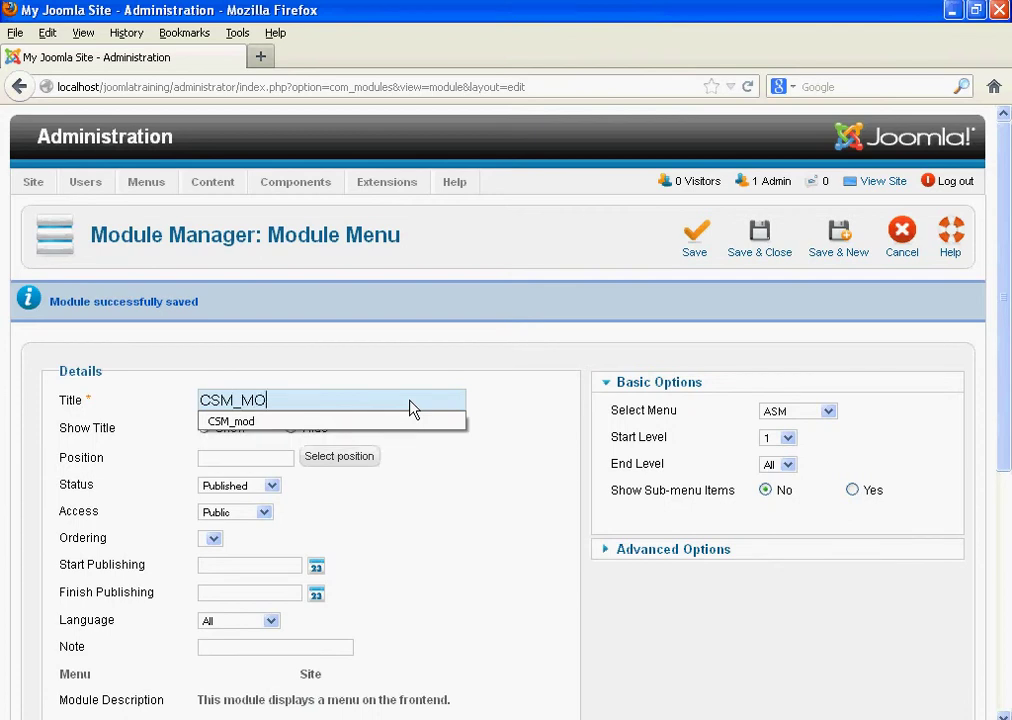
type("DUL")
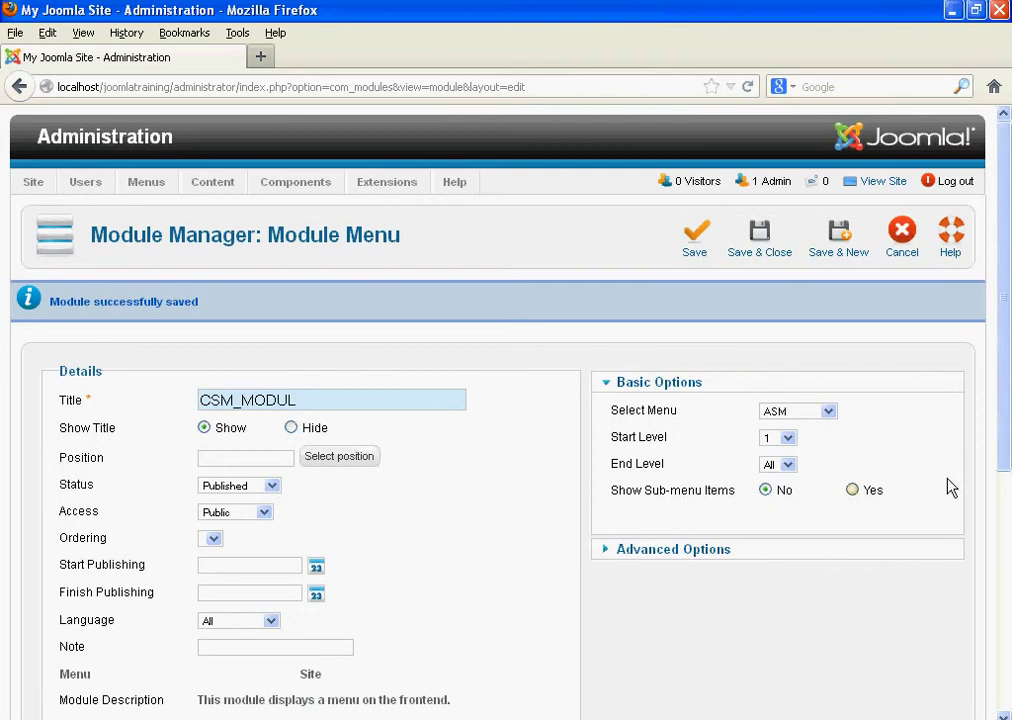
left_click(820, 414)
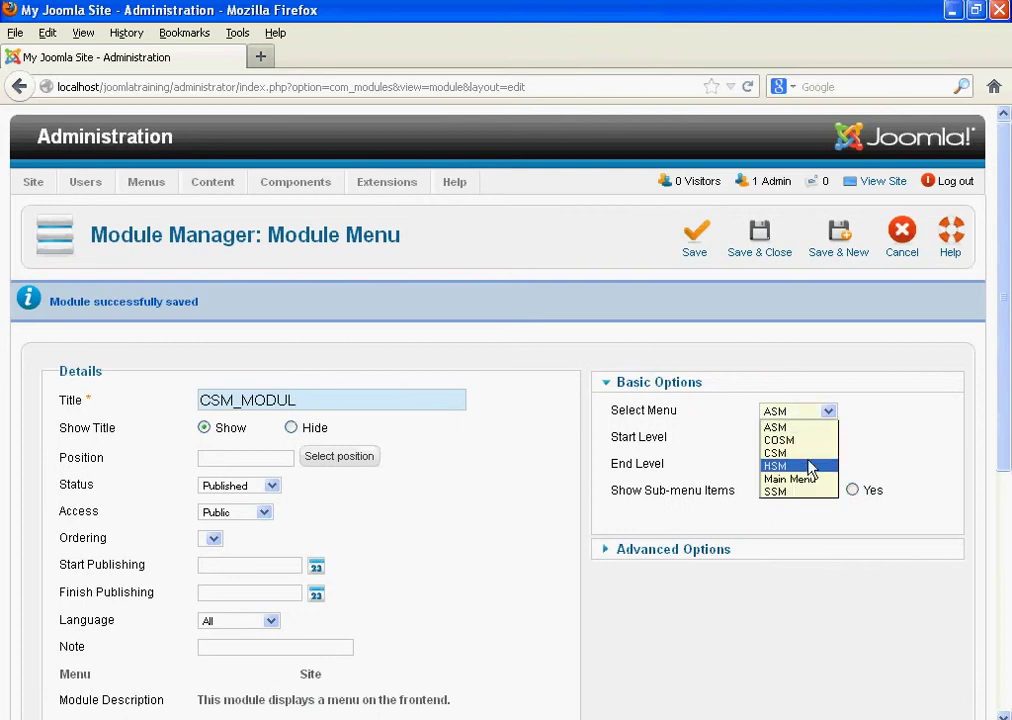
left_click(830, 453)
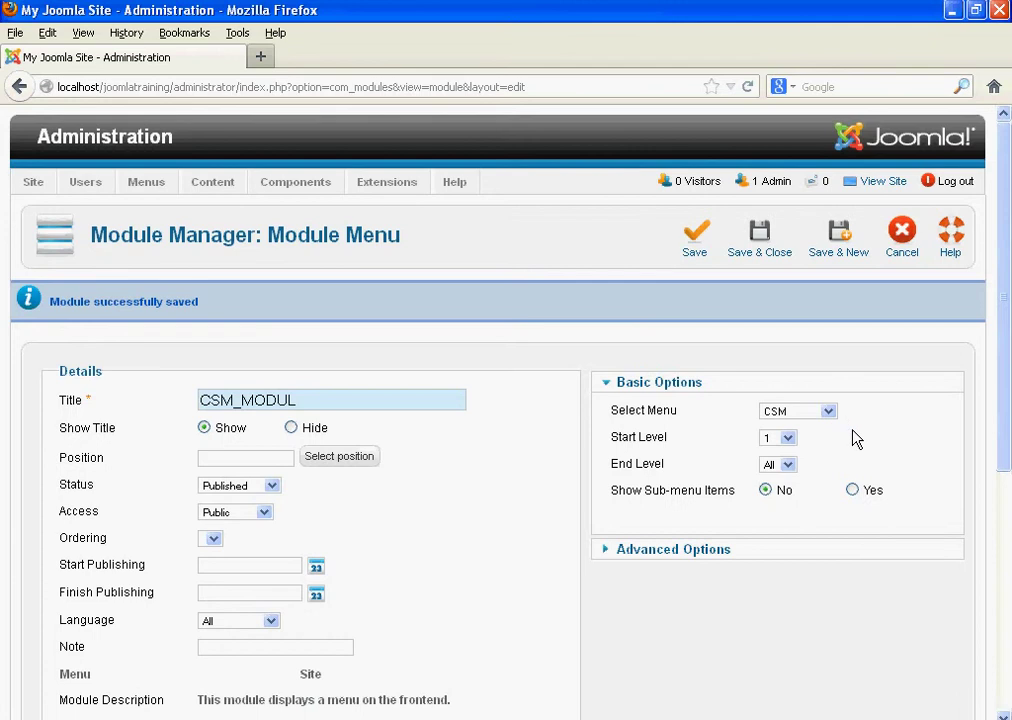
Place the CSM module at position-5 and assign it only on the pages selected
left_click(348, 469)
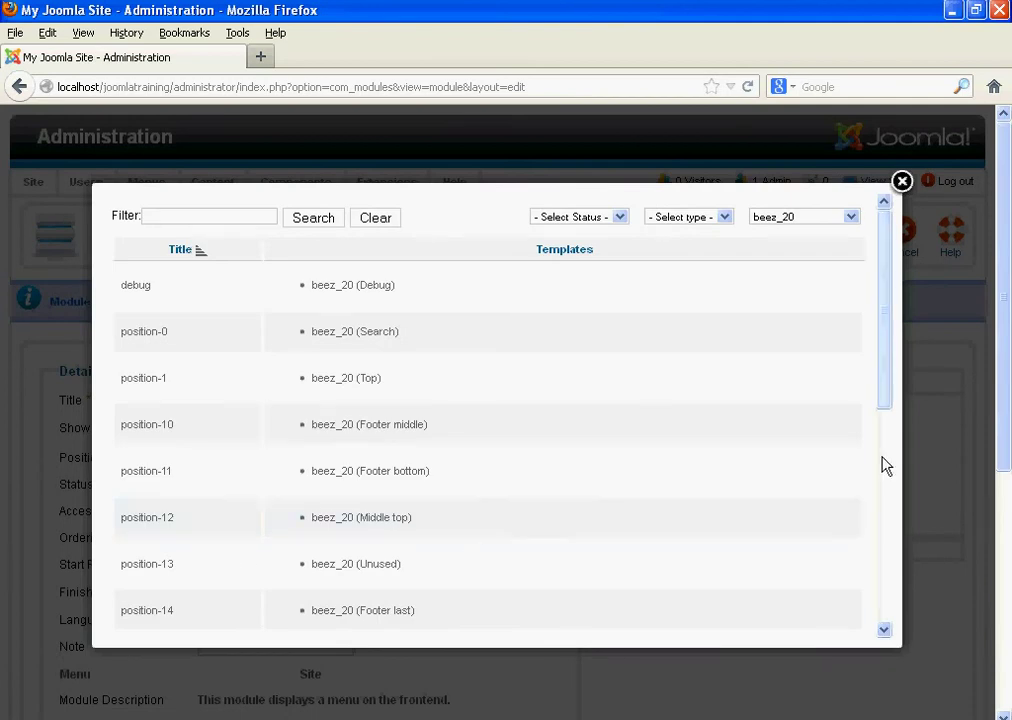
left_click(885, 490)
left_click_drag(885, 500, 870, 507)
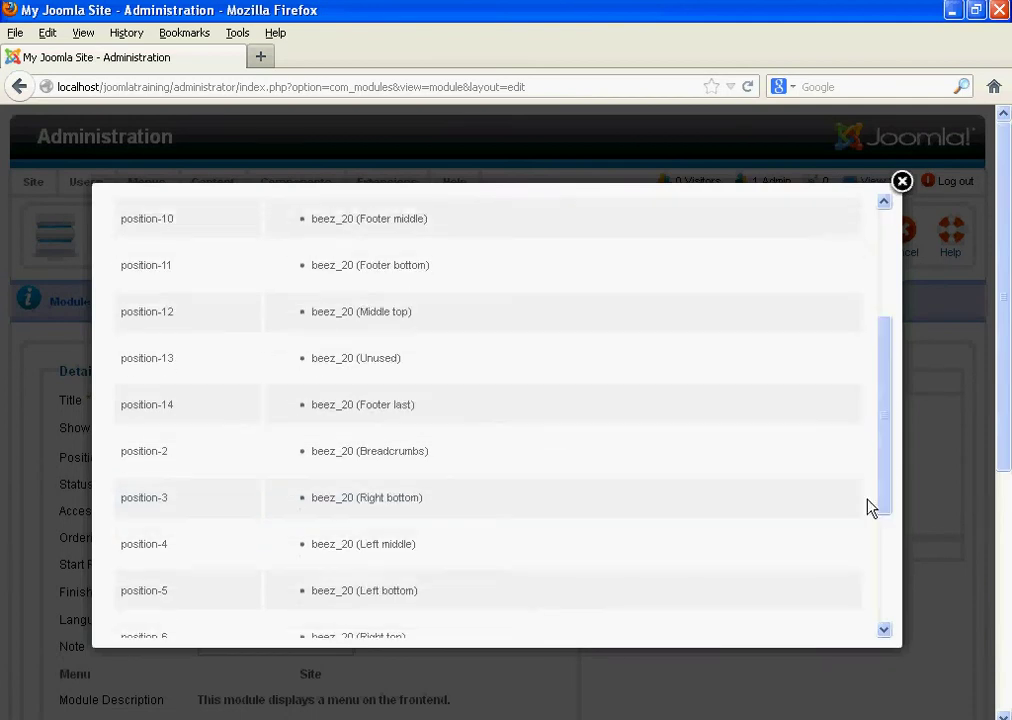
left_click(145, 595)
scroll(522, 515, "down", 6)
left_click(325, 457)
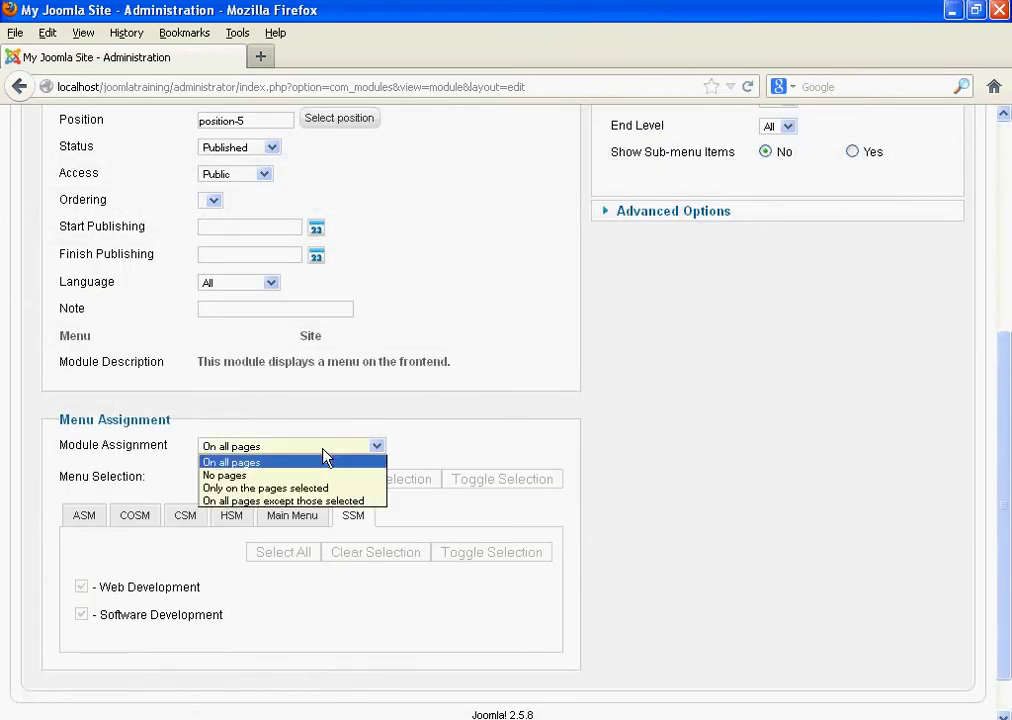
left_click(332, 489)
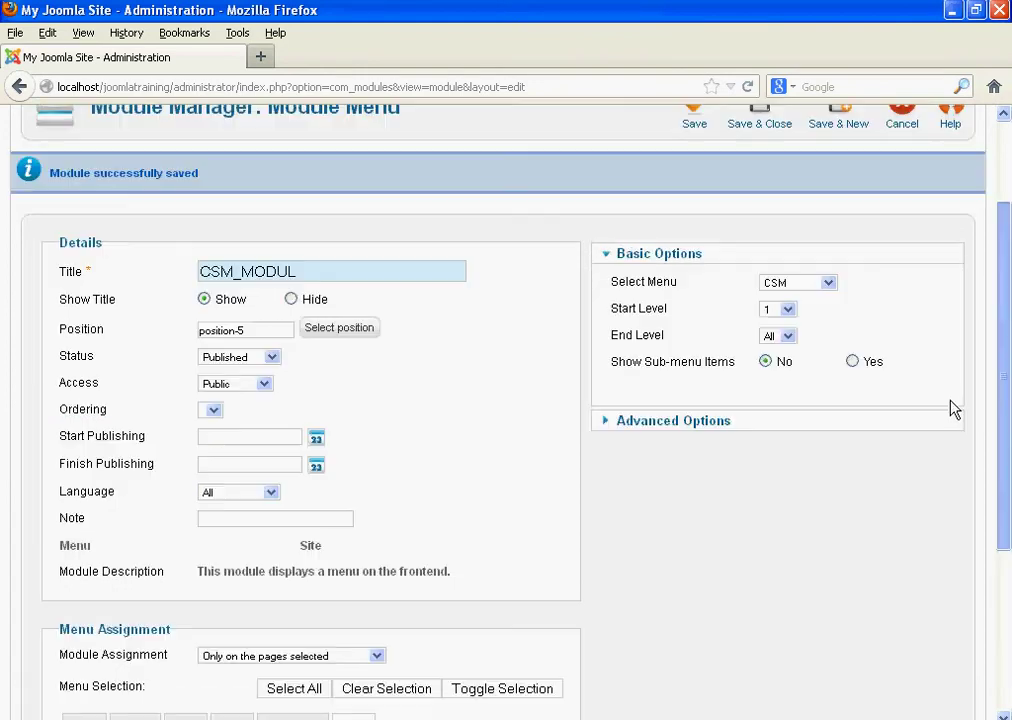
Deselect Home, About Us, Service and Contact Us in the Main Menu page selection, keeping only Client
scroll(949, 409, "down", 5)
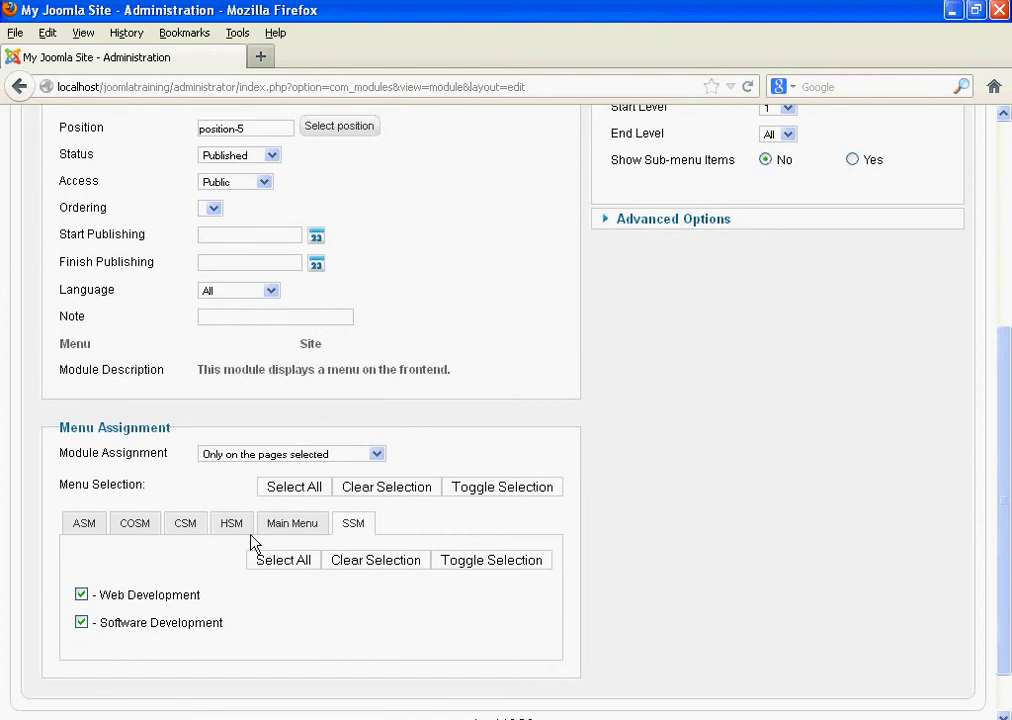
left_click(240, 527)
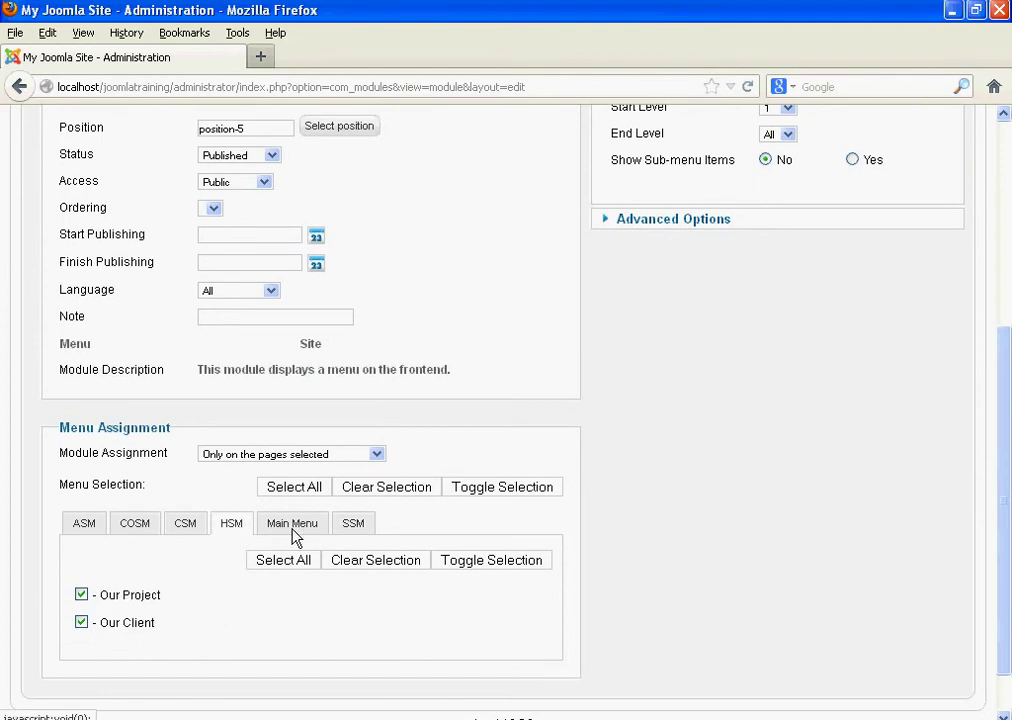
left_click(291, 532)
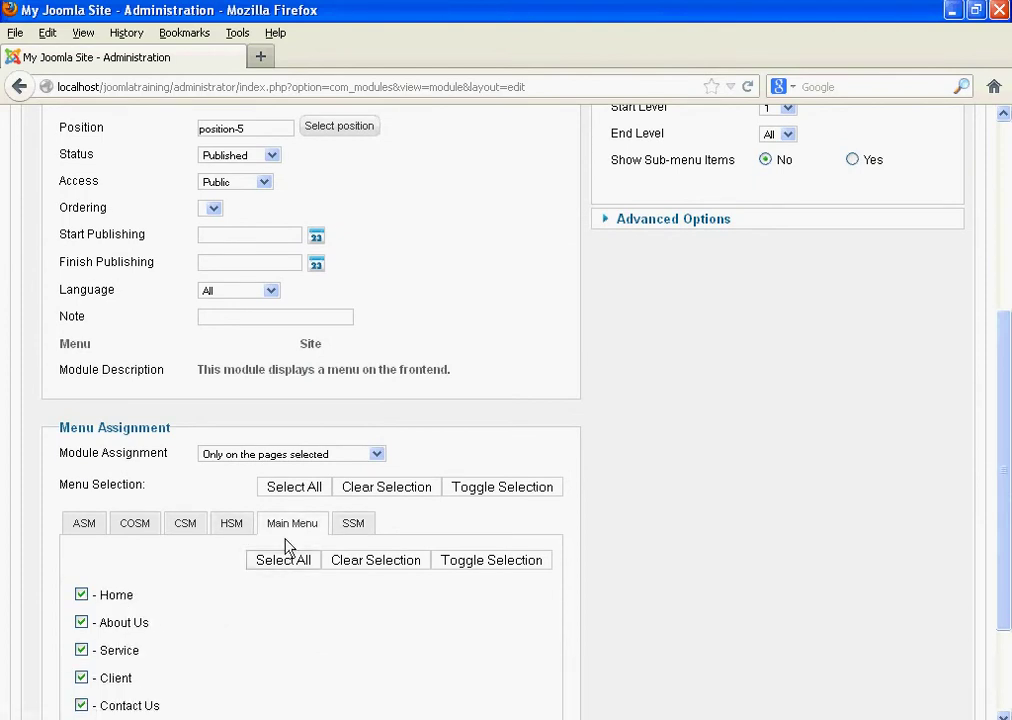
left_click_drag(1003, 529, 1010, 573)
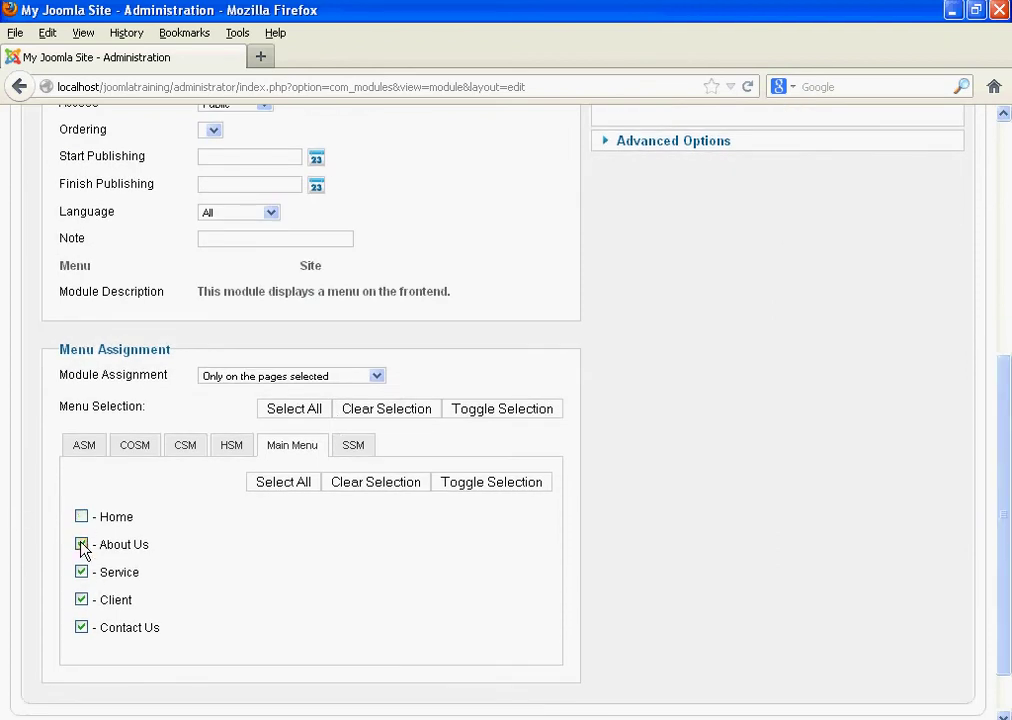
left_click(81, 572)
Deselect both ASM pages, and Office Location and Post Message in the COSM page selection
left_click(74, 448)
left_click(82, 539)
left_click(82, 566)
left_click(130, 470)
left_click(82, 538)
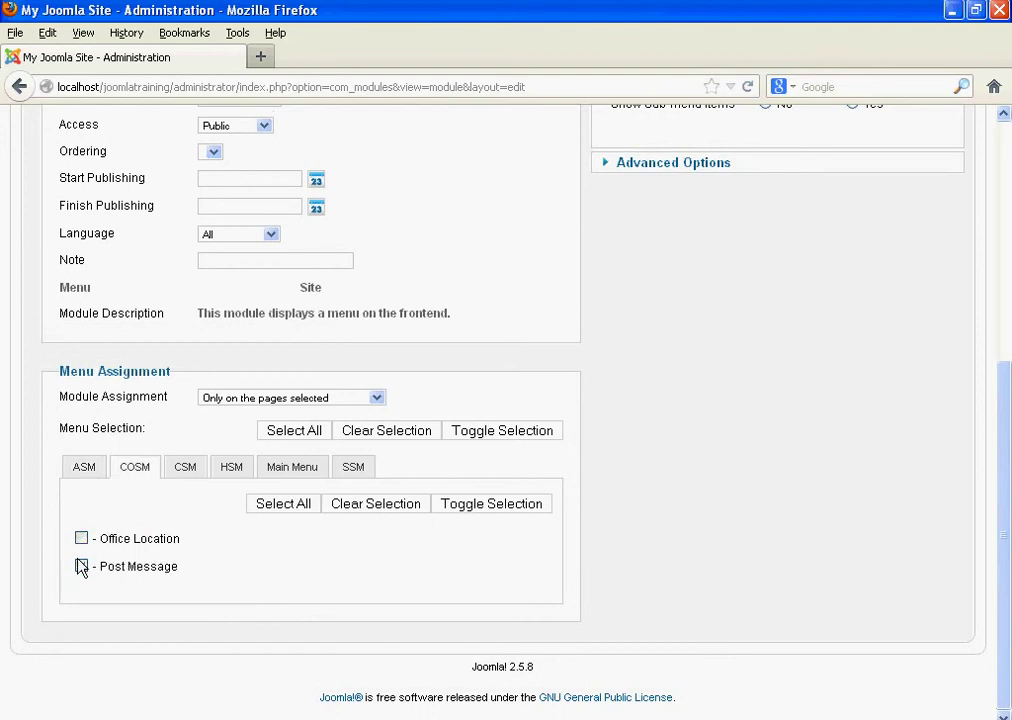
left_click(82, 566)
Keep the CSM pages selected, deselect Our Project and Our Client in the HSM page selection, and recheck the Main Menu selection
left_click(185, 467)
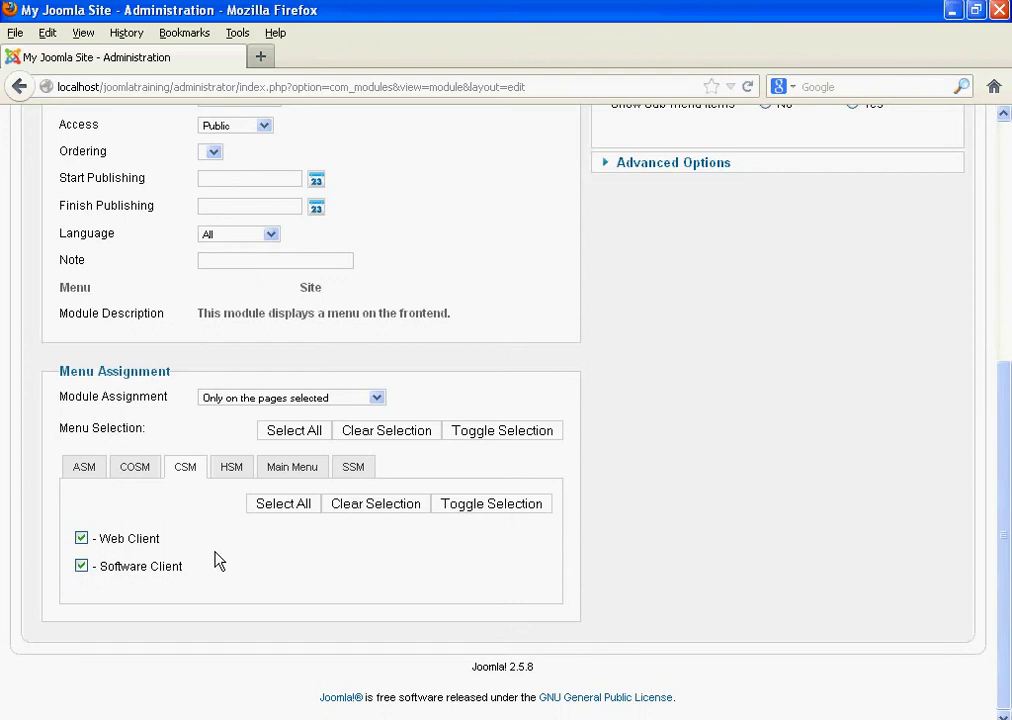
left_click(229, 472)
left_click(82, 538)
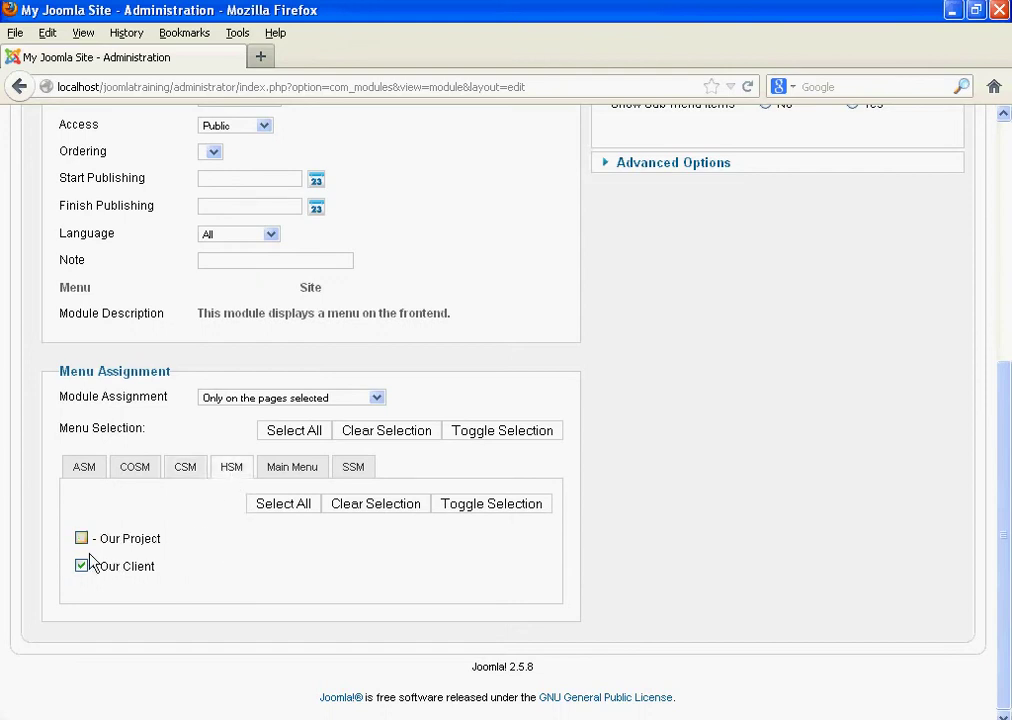
left_click(290, 470)
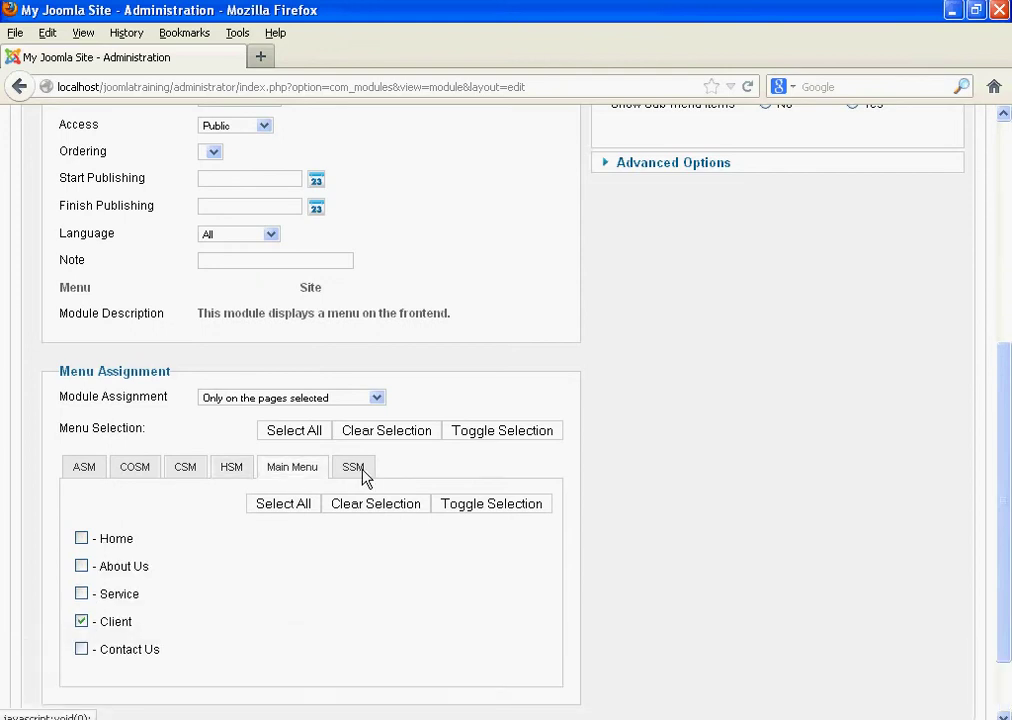
Deselect Web Development and Software Development in the SSM page selection, and review the CSM module's settings
left_click(360, 470)
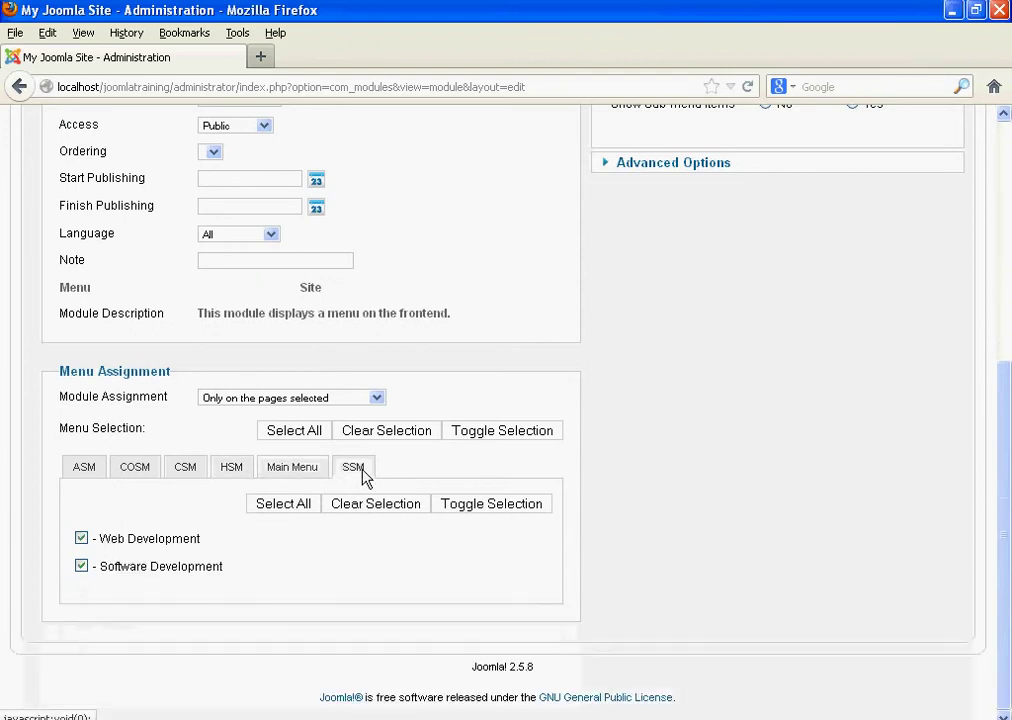
left_click(81, 539)
left_click(81, 566)
left_click(81, 566)
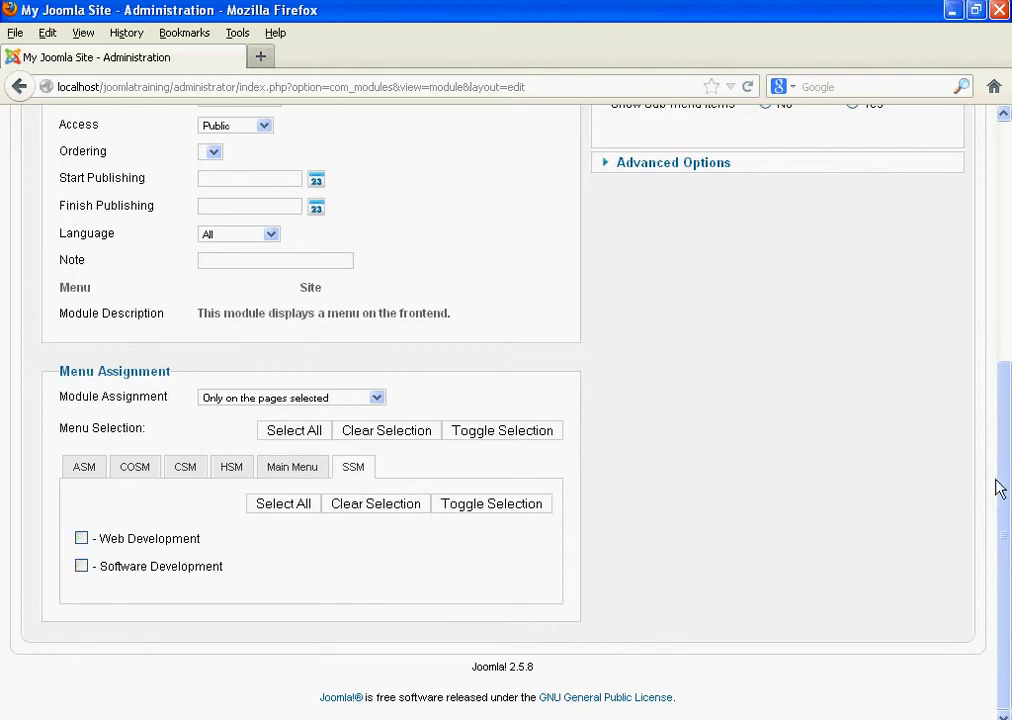
left_click(1008, 311)
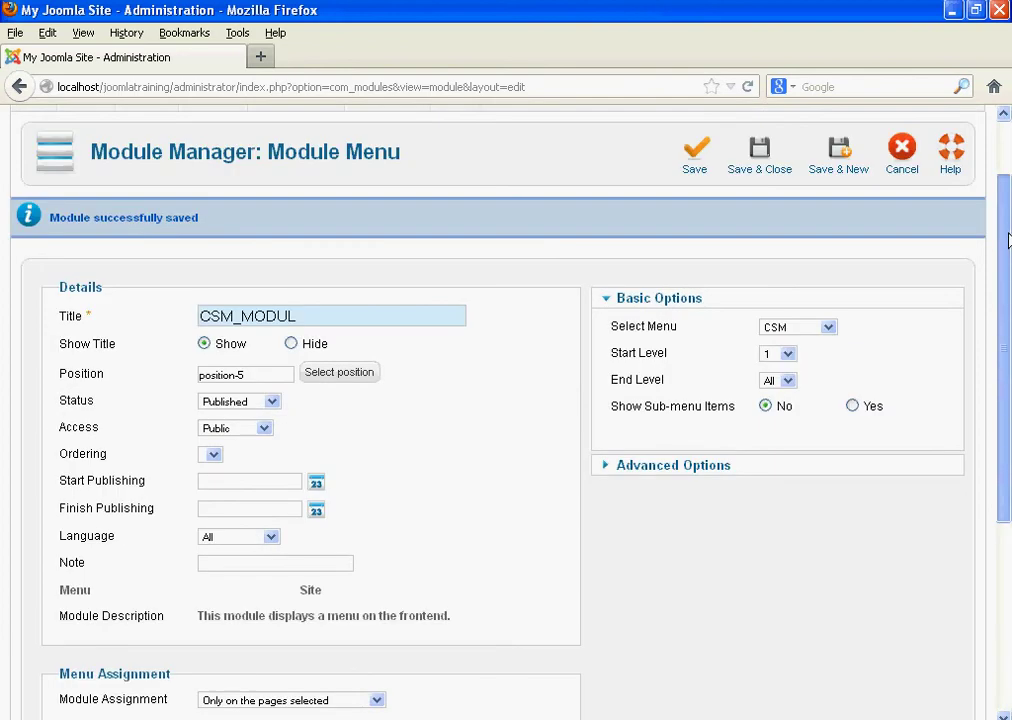
scroll(729, 492, "down", 5)
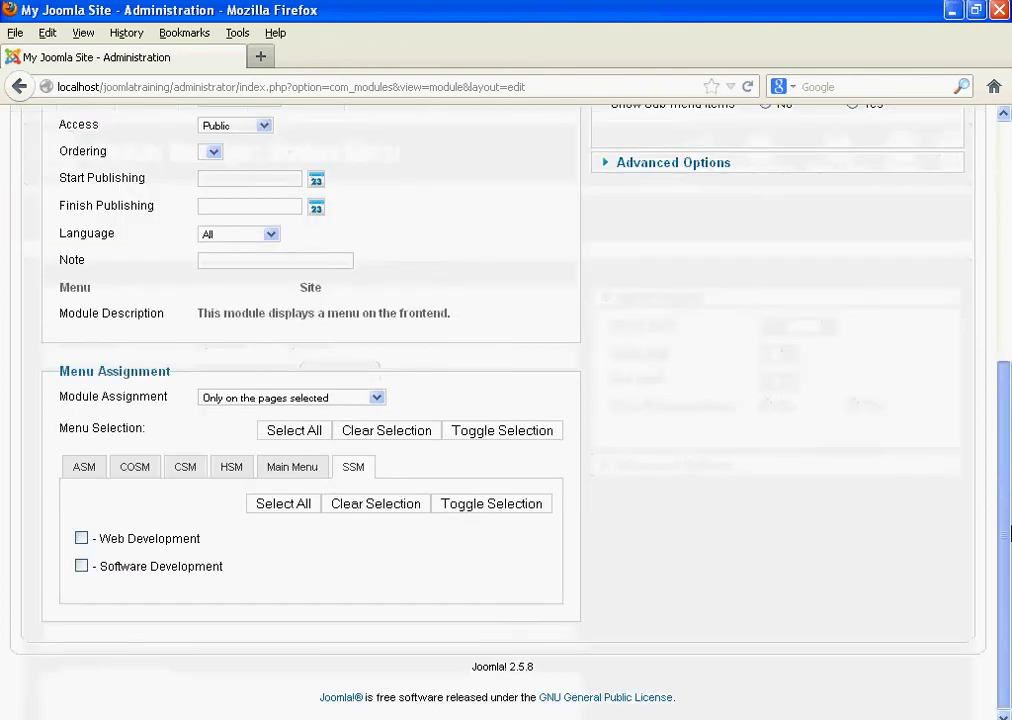
Recheck the Main Menu and CSM page selections, save the CSM module, and start a new menu module
left_click(292, 468)
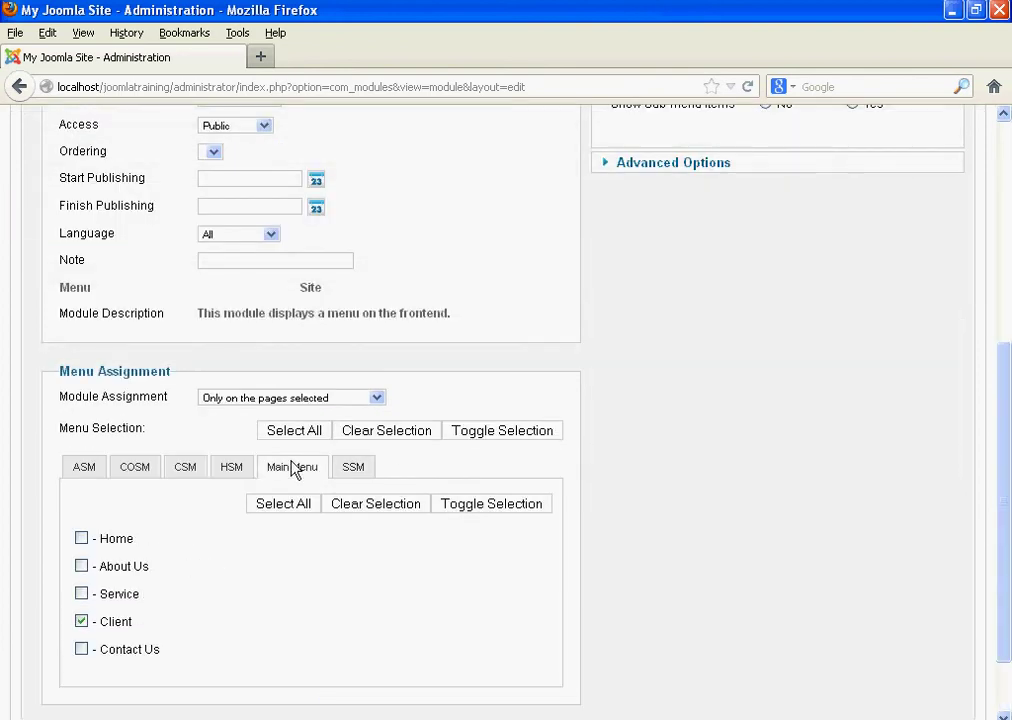
left_click(183, 470)
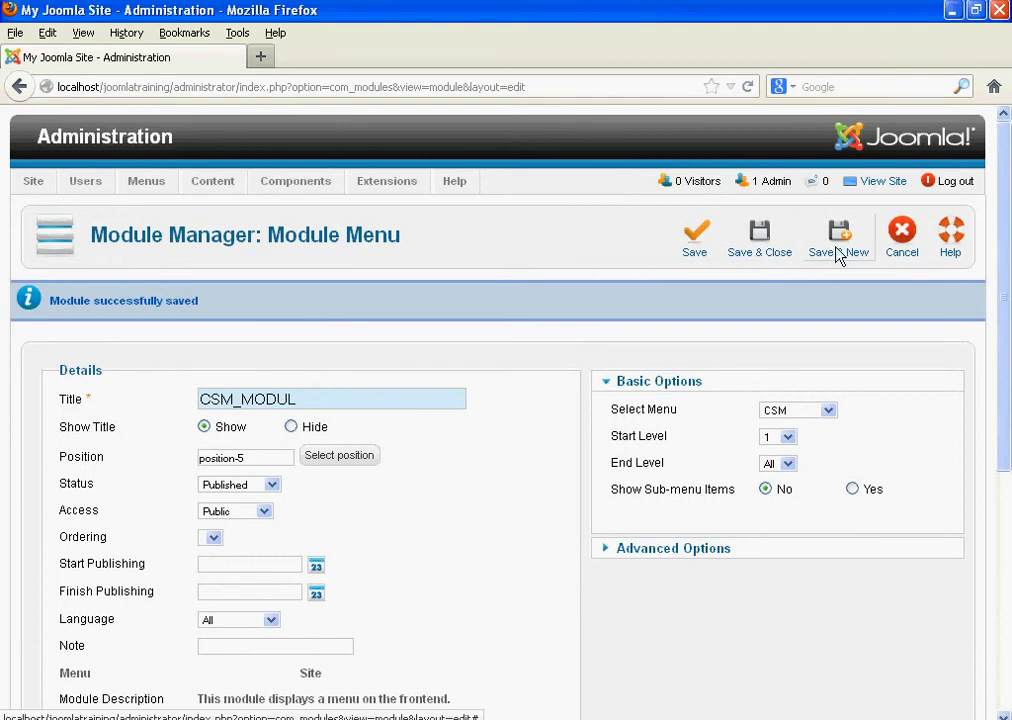
left_click(835, 250)
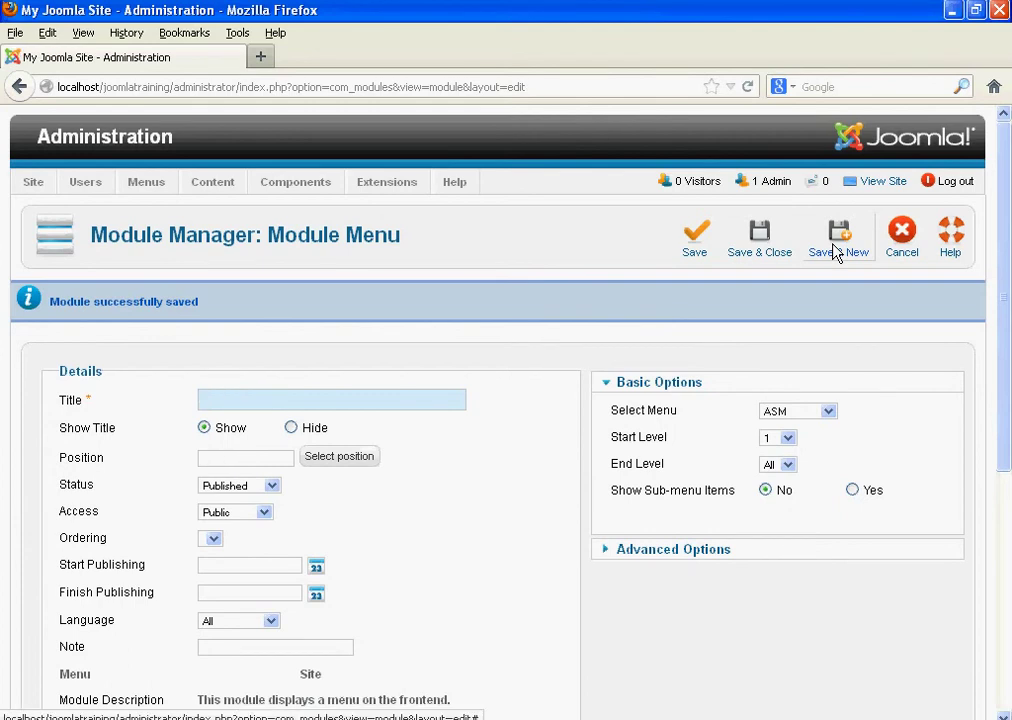
Title the new module COSM_MODUL and choose COSM as the menu it displays
left_click(248, 400)
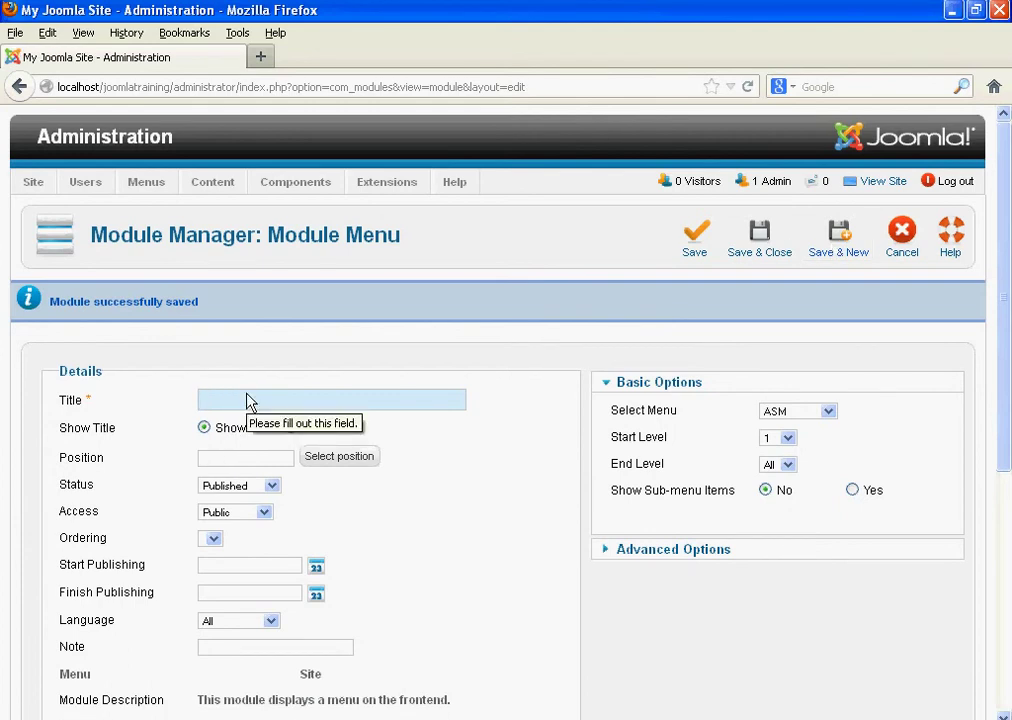
type("C")
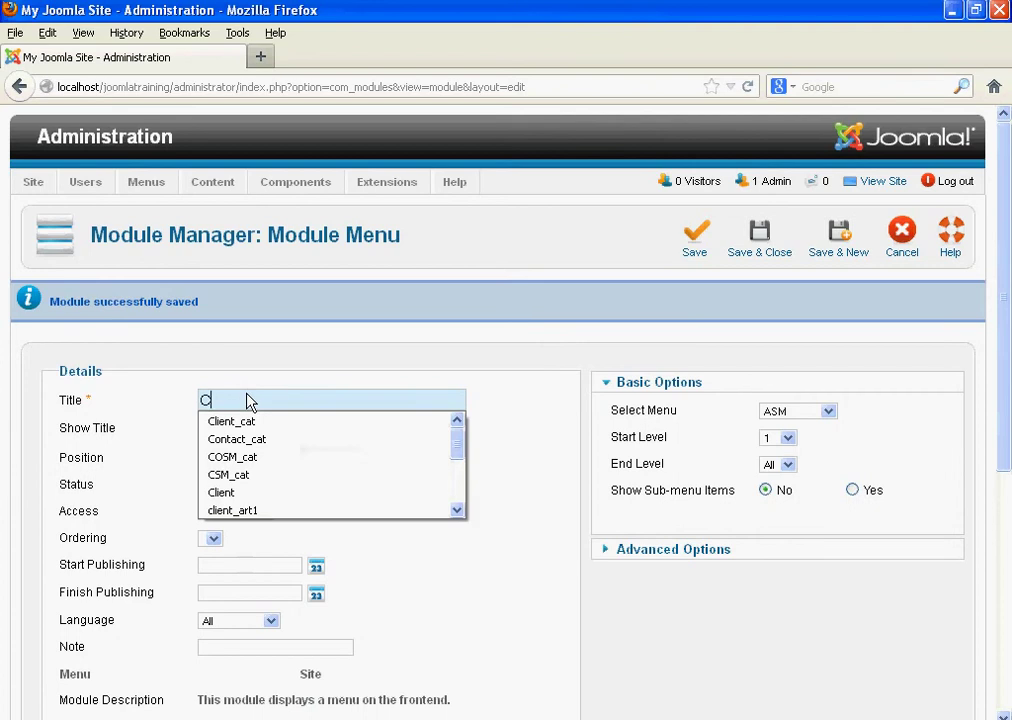
type("OSM")
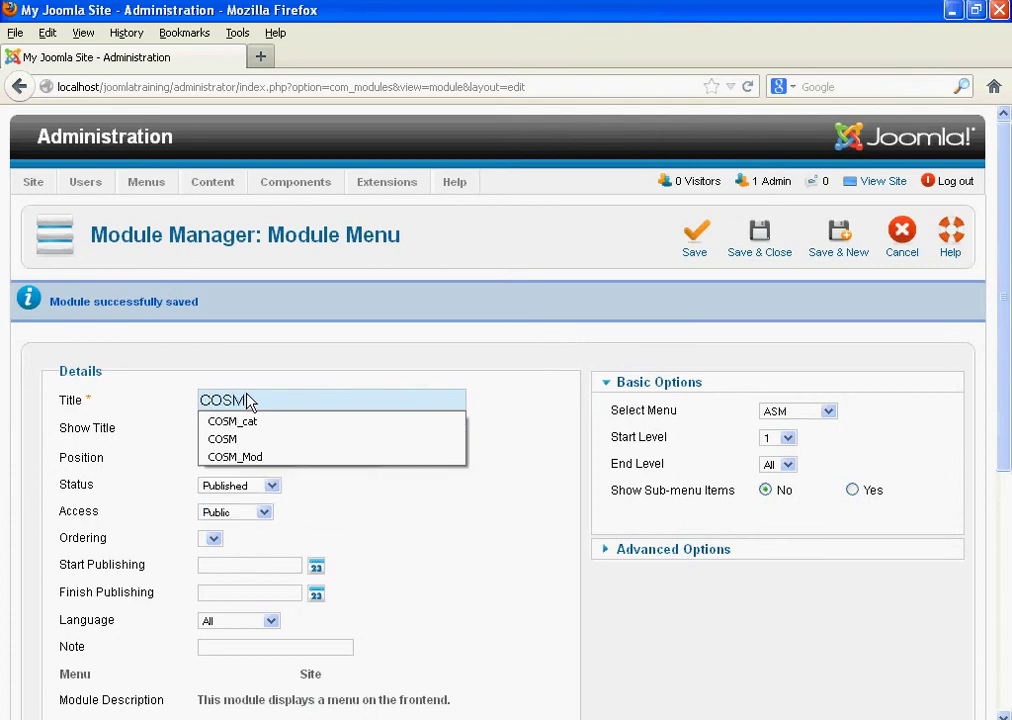
type("_M")
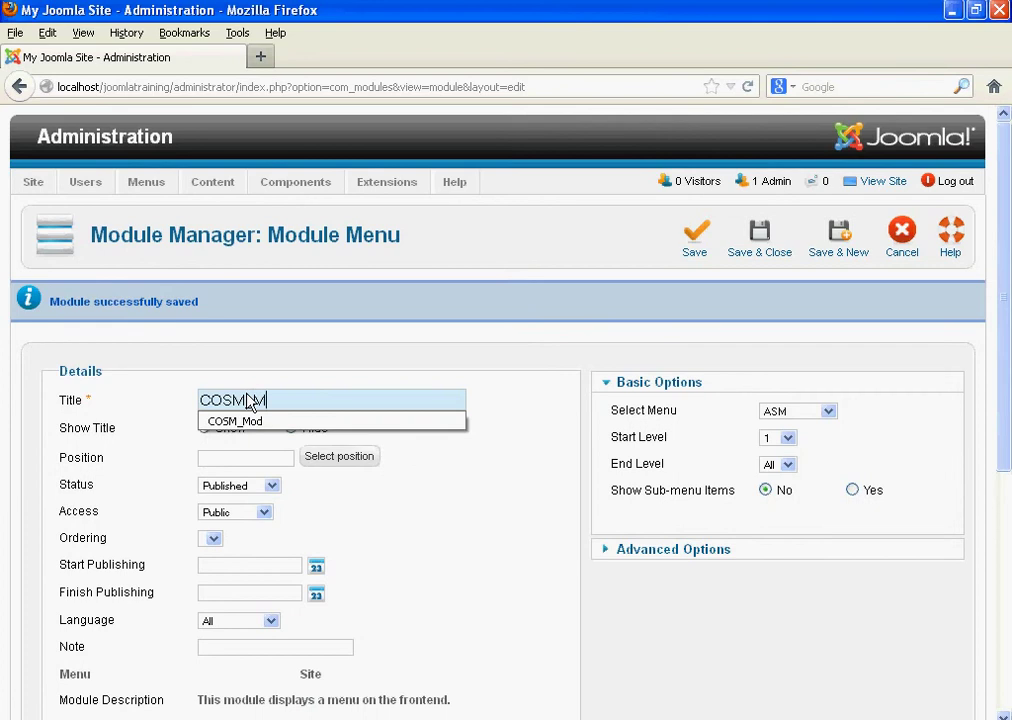
type("ODUL")
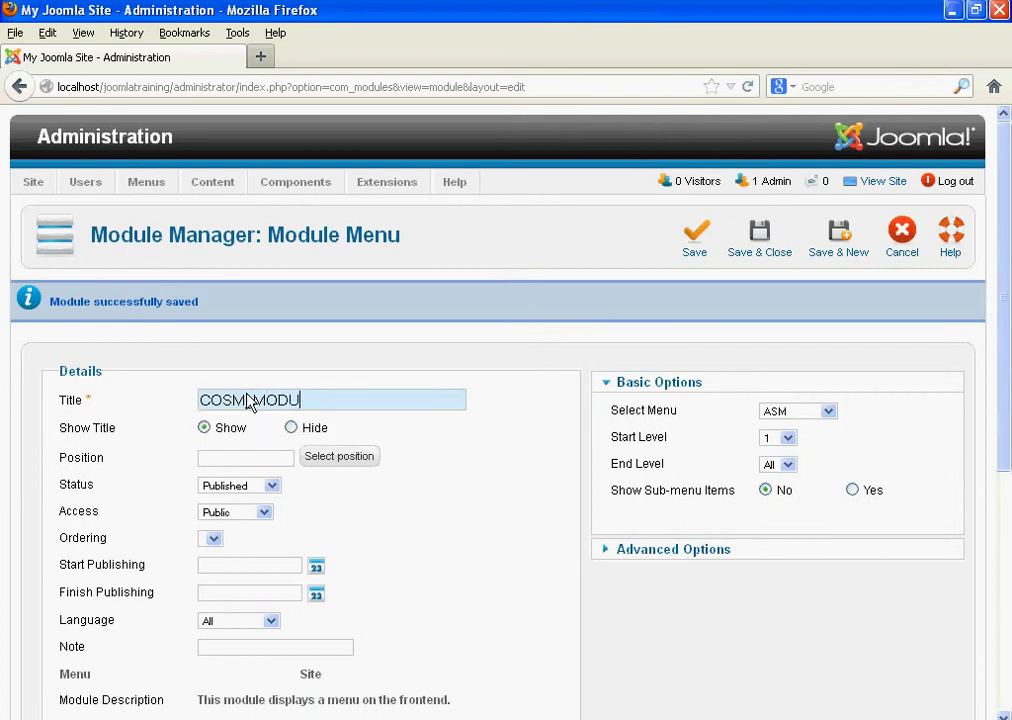
left_click(828, 412)
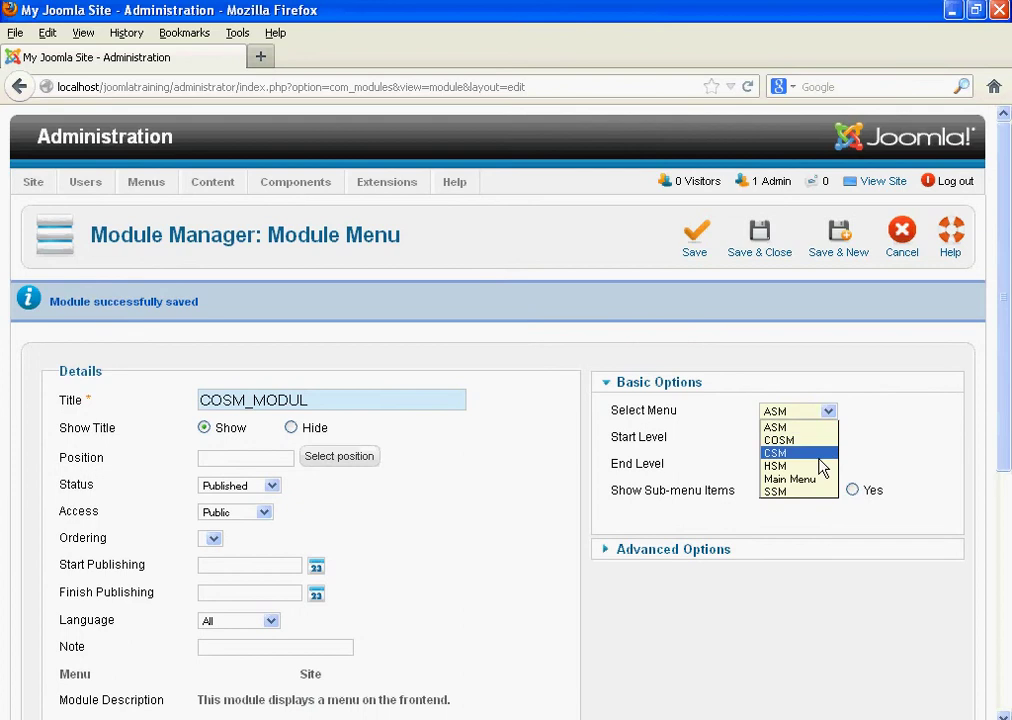
left_click(818, 441)
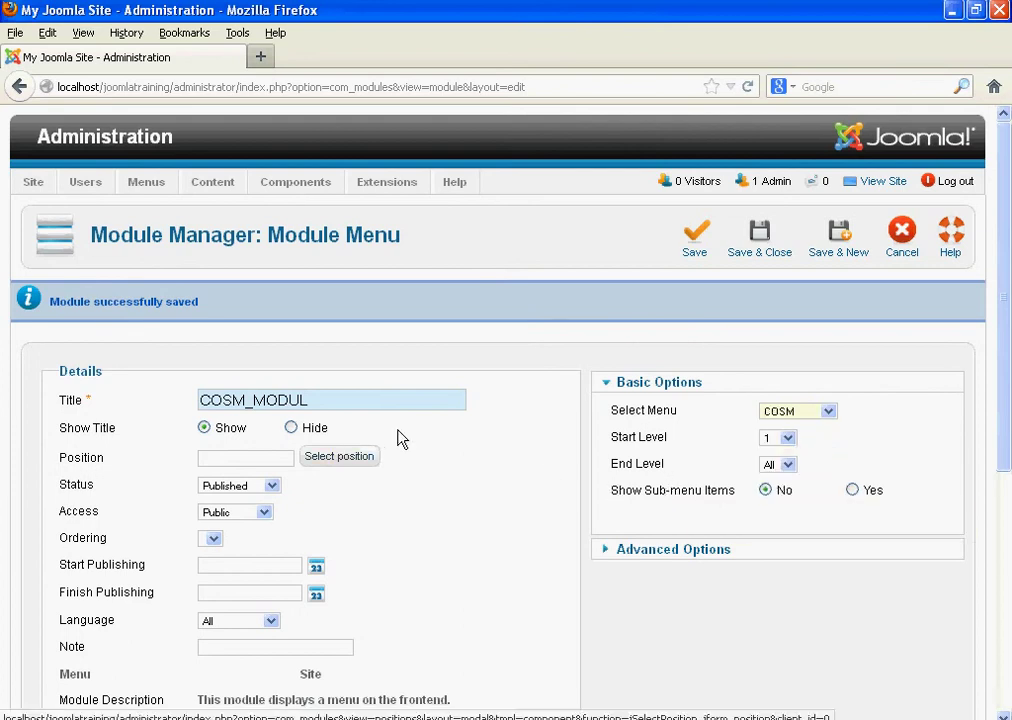
Set the COSM module's position to position-5 of the beez_20 template
left_click(333, 458)
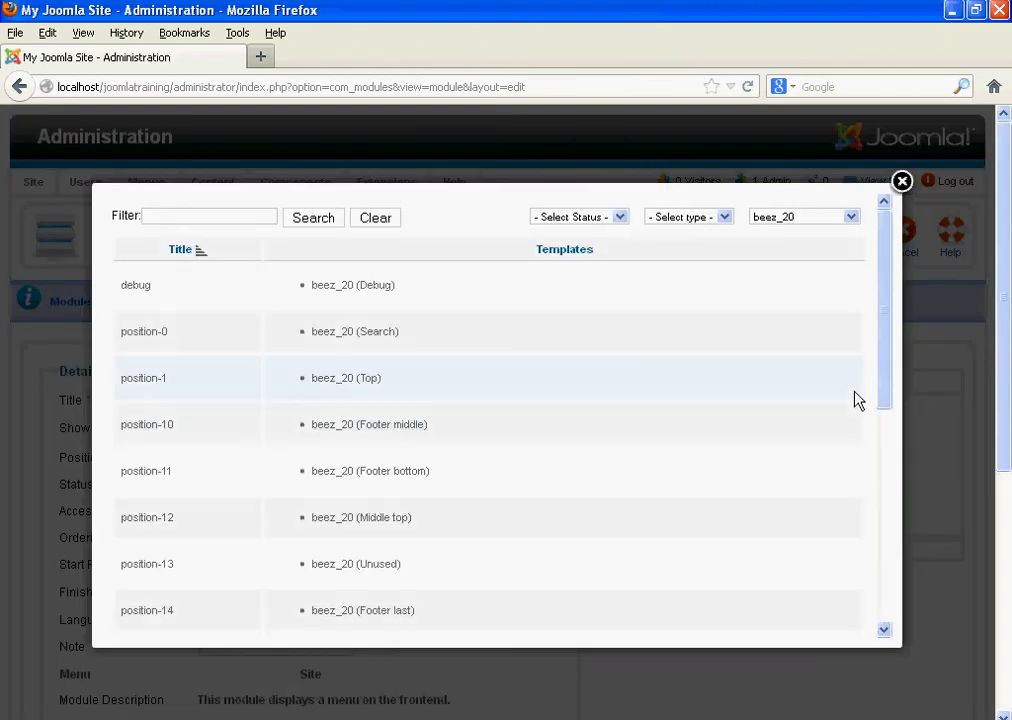
scroll(885, 512, "down", 1)
scroll(885, 512, "down", 5)
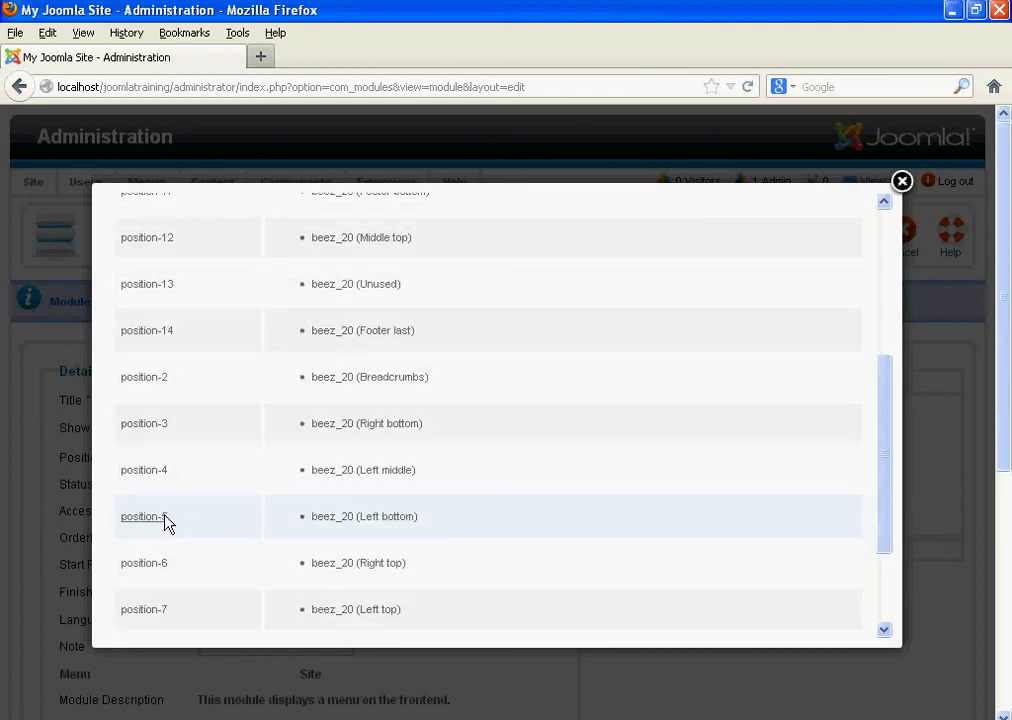
left_click(165, 516)
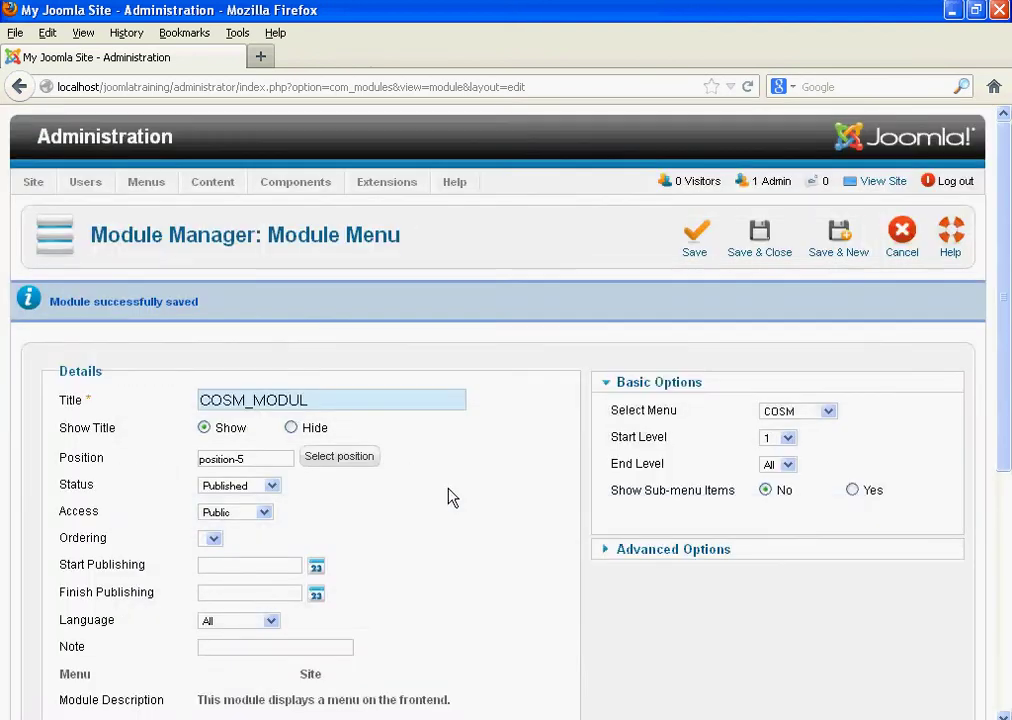
Assign the module only on the pages selected, and deselect Home, About Us, Service and Client in the Main Menu selection
scroll(450, 497, "down", 5)
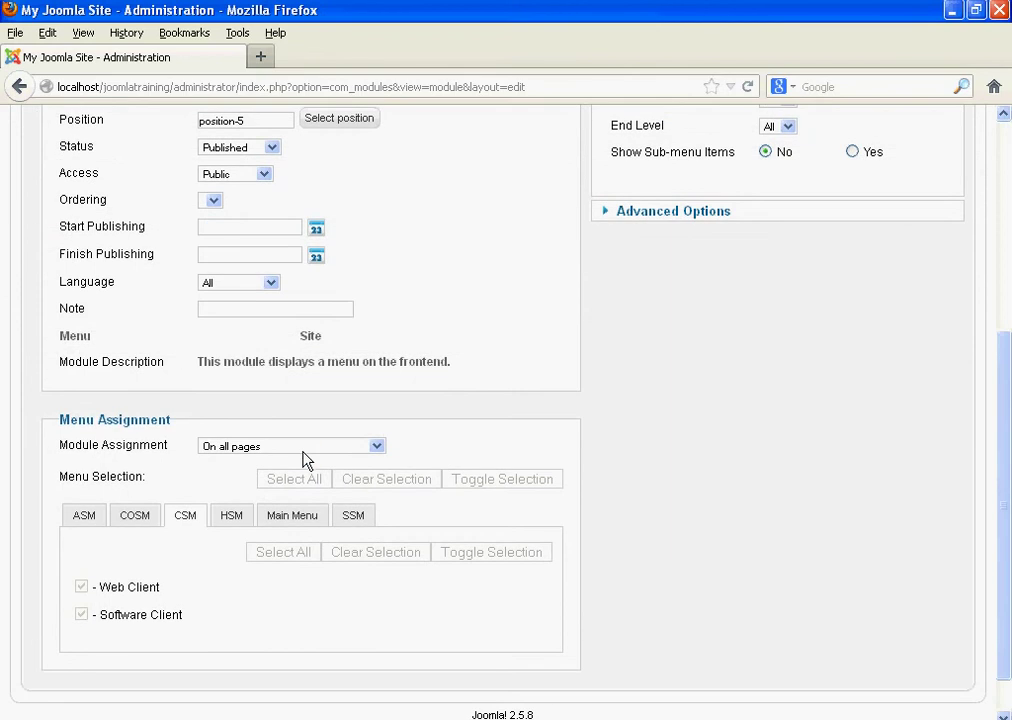
left_click(305, 451)
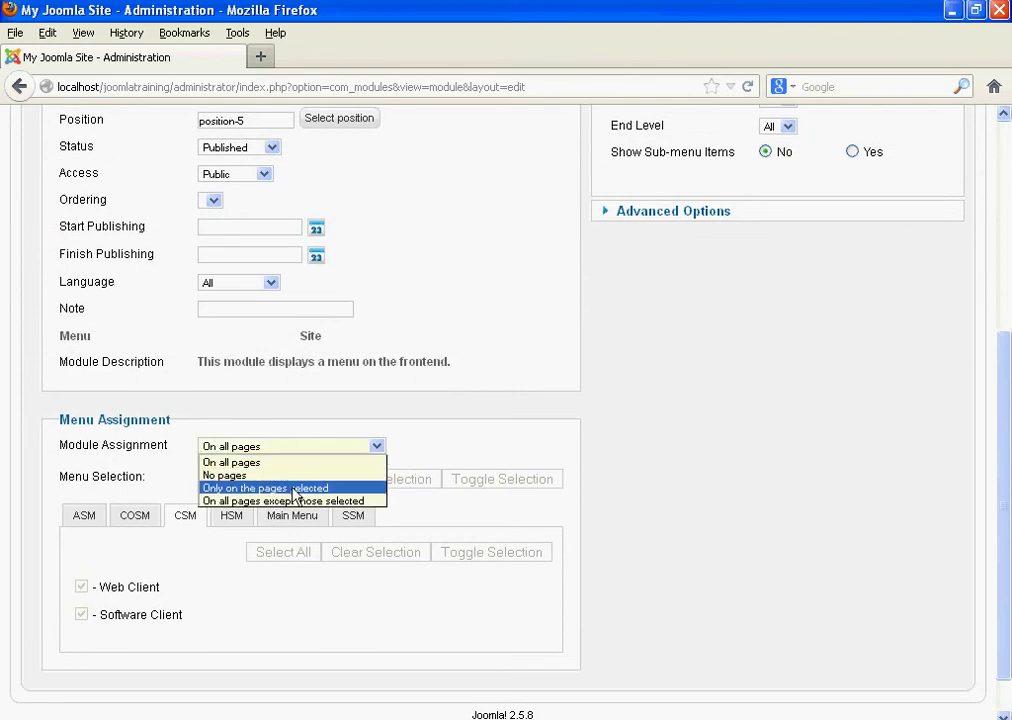
left_click(295, 489)
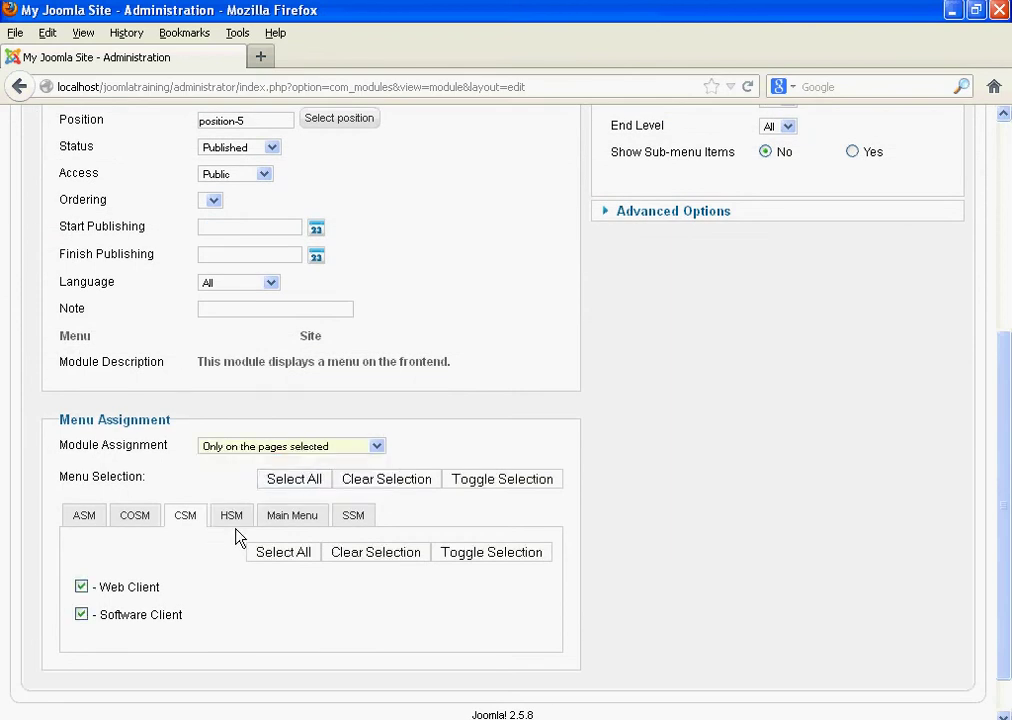
left_click(290, 522)
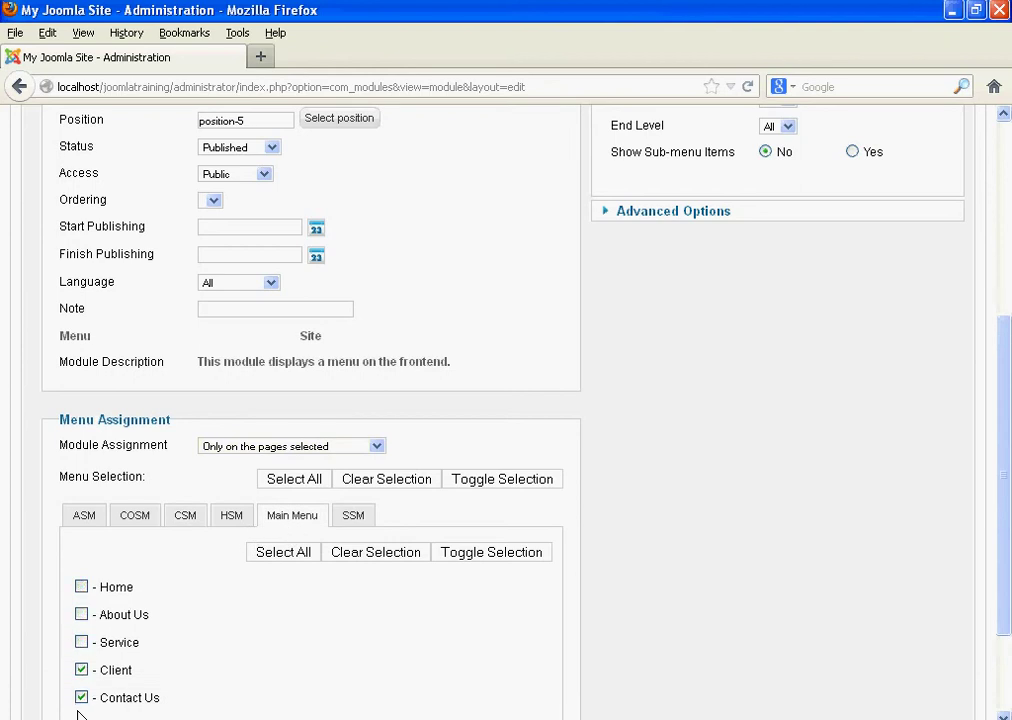
left_click(82, 671)
Keep the COSM pages selected, and deselect Our Profile and Vision under ASM and Web Client and Software Client under CSM
left_click(134, 518)
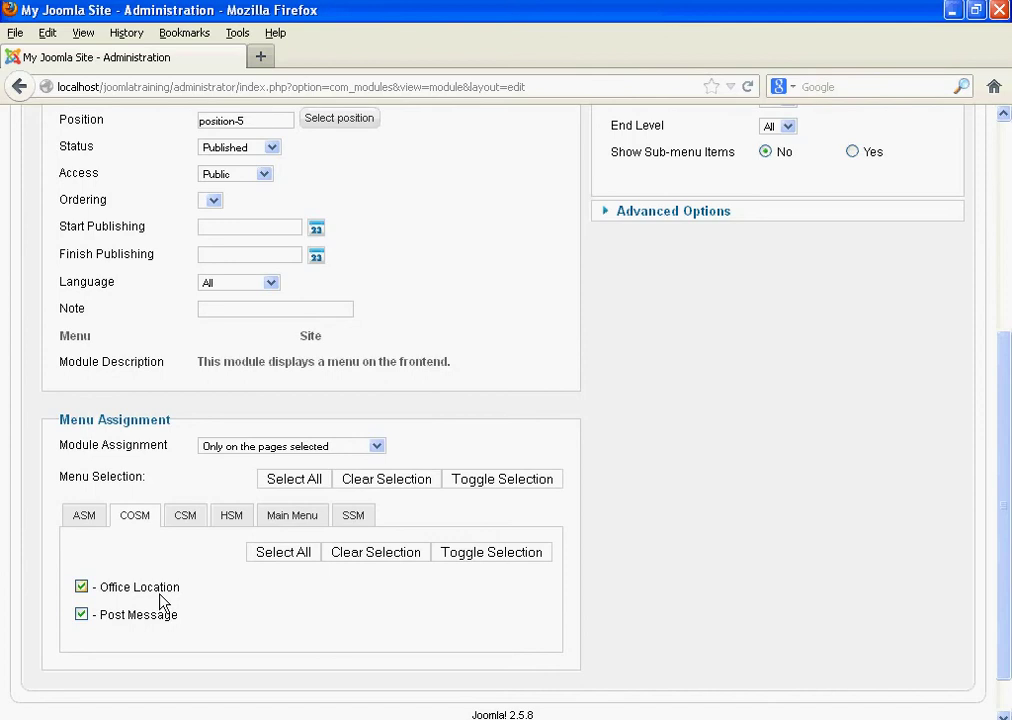
left_click(71, 520)
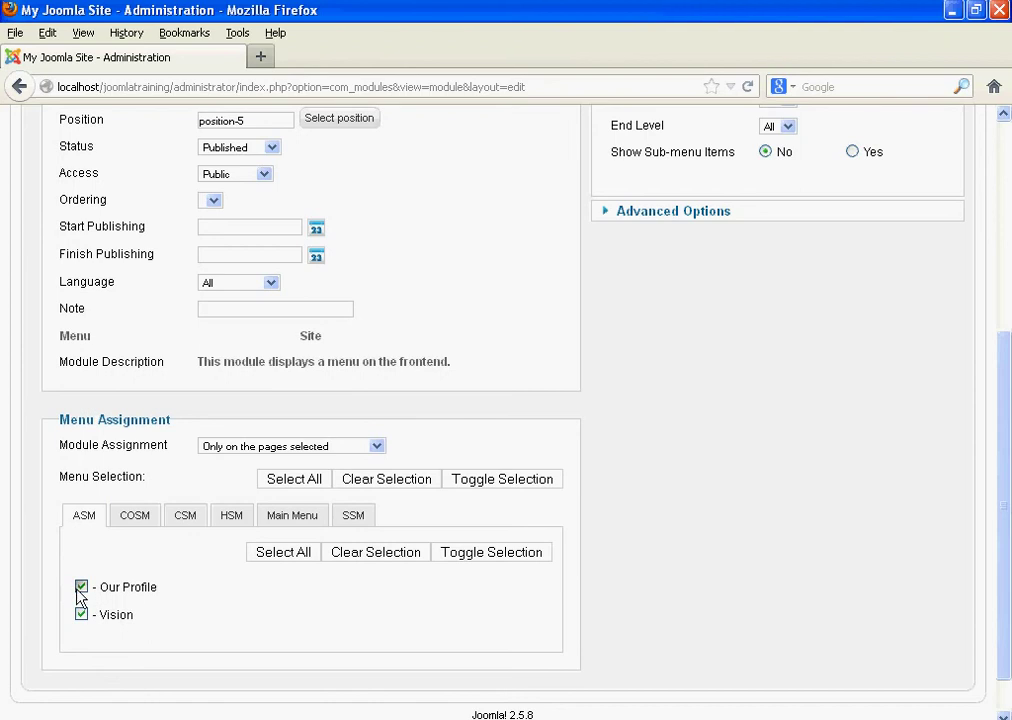
left_click(81, 616)
left_click(127, 526)
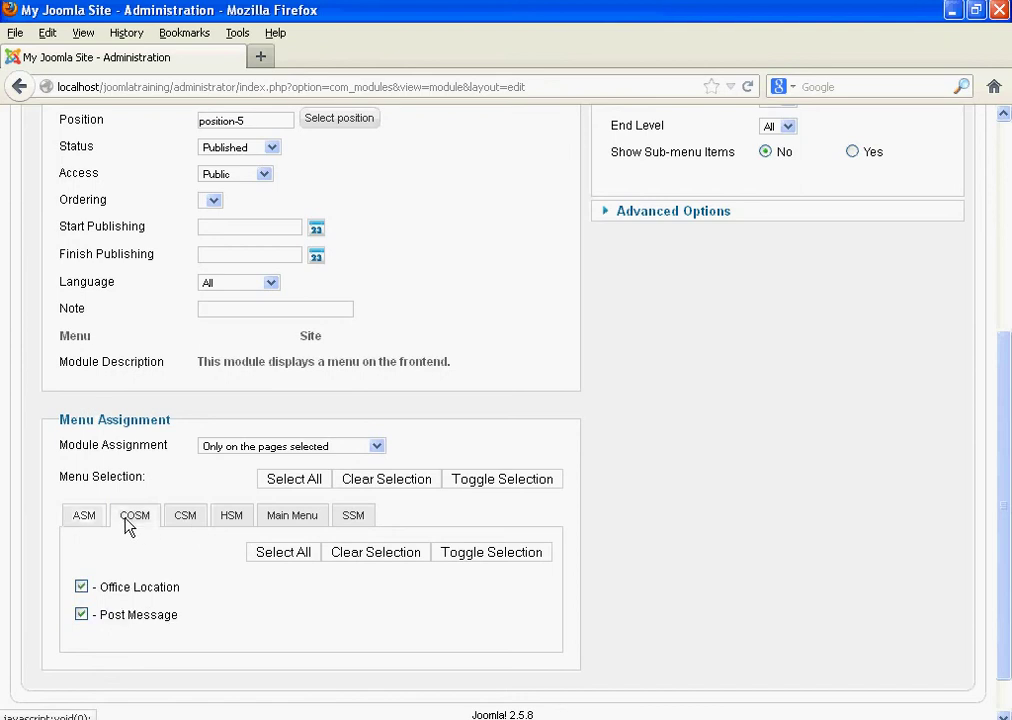
left_click(182, 526)
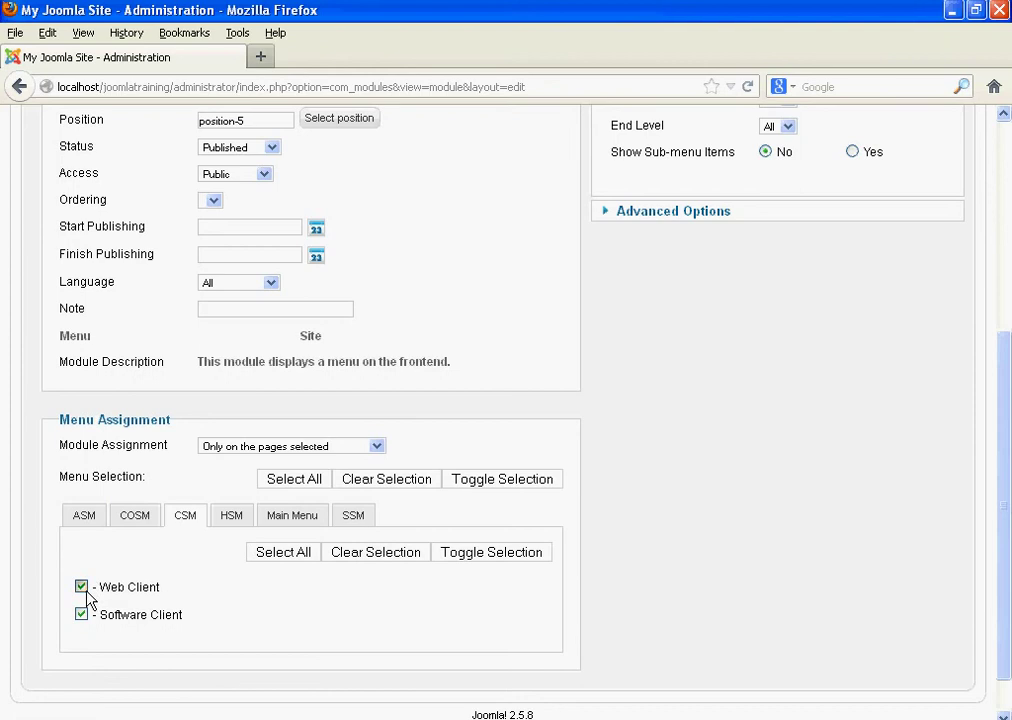
left_click(82, 615)
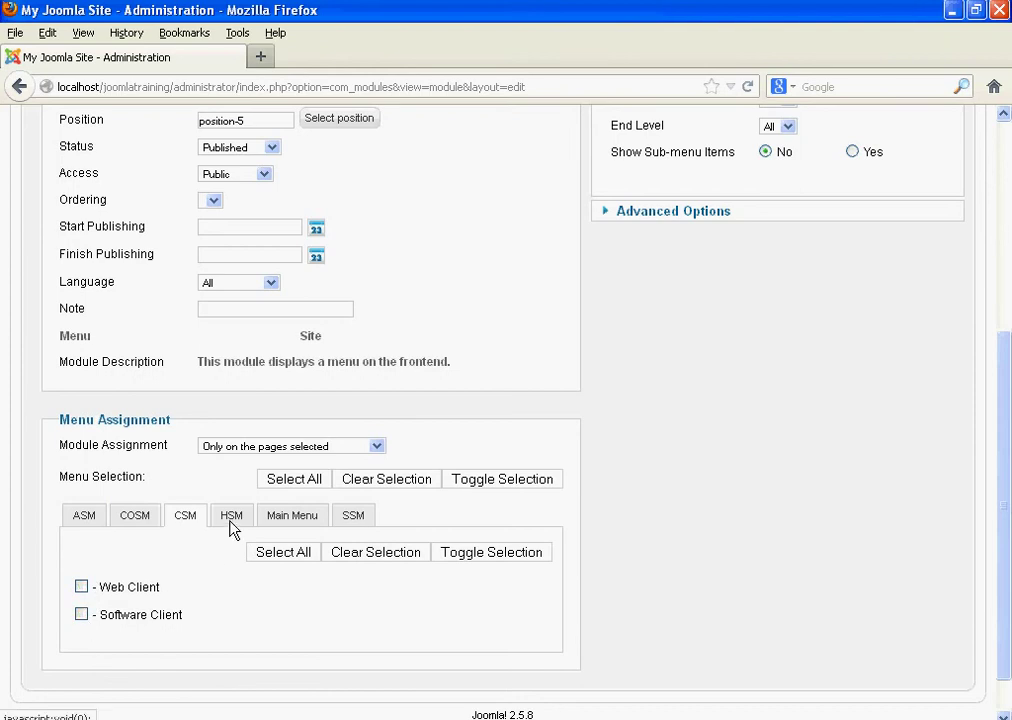
Deselect Our Project and Our Client in the HSM selection, and Web Development and Software Development in the SSM selection
left_click(232, 518)
left_click(82, 614)
left_click(352, 518)
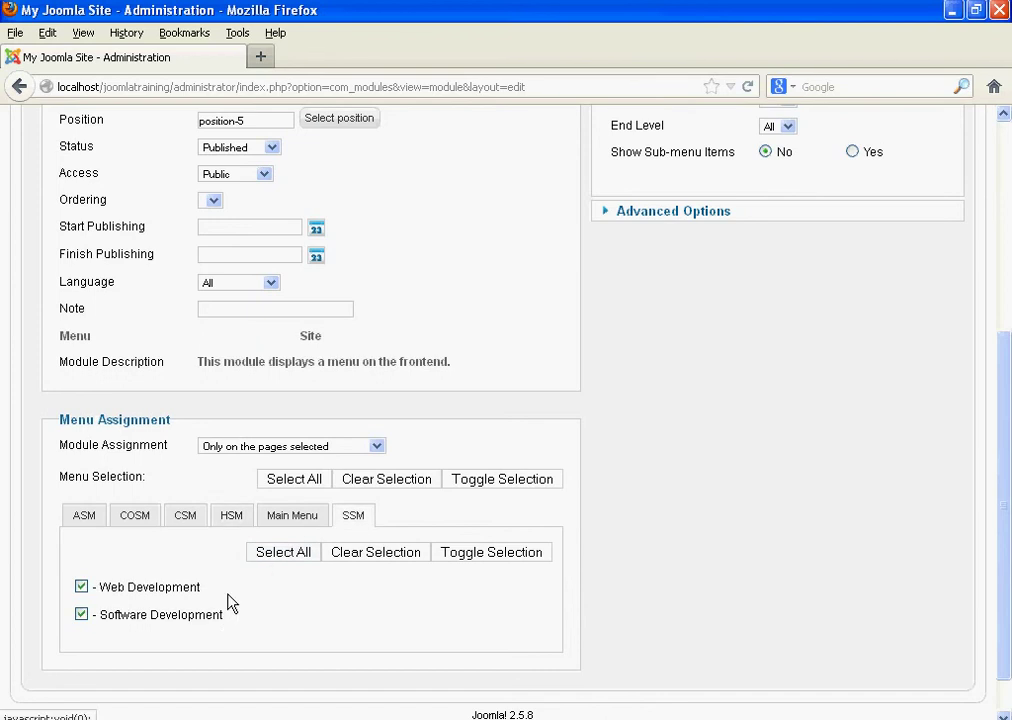
left_click(82, 614)
Recheck the Main Menu and COSM page selections, and save and close the COSM module
left_click(285, 518)
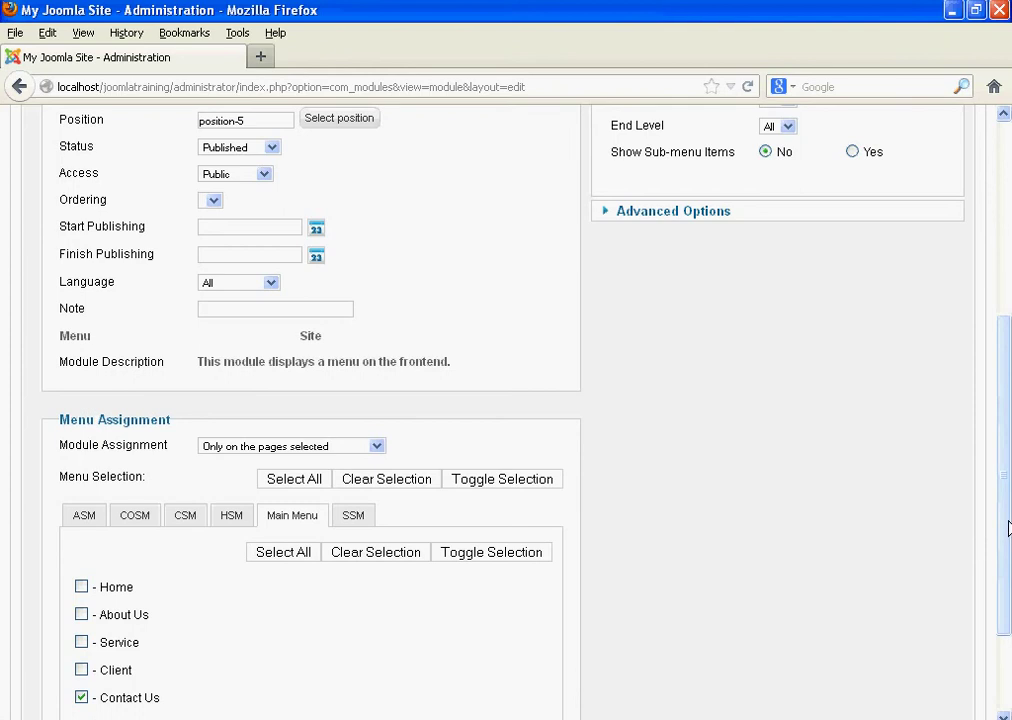
scroll(1005, 530, "down", 1)
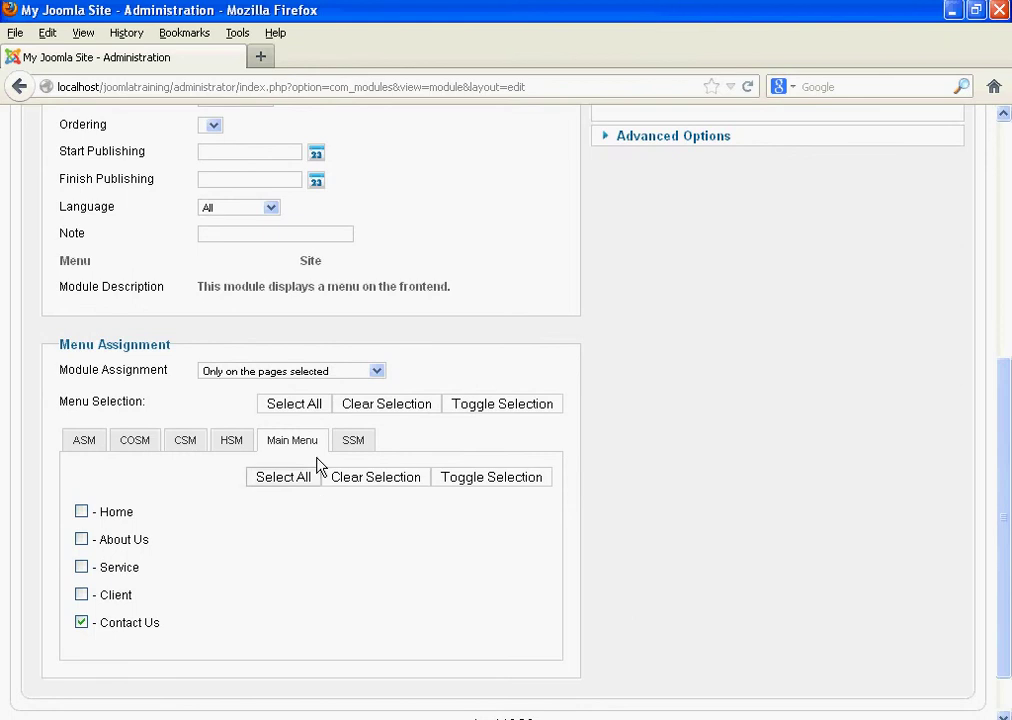
left_click(144, 449)
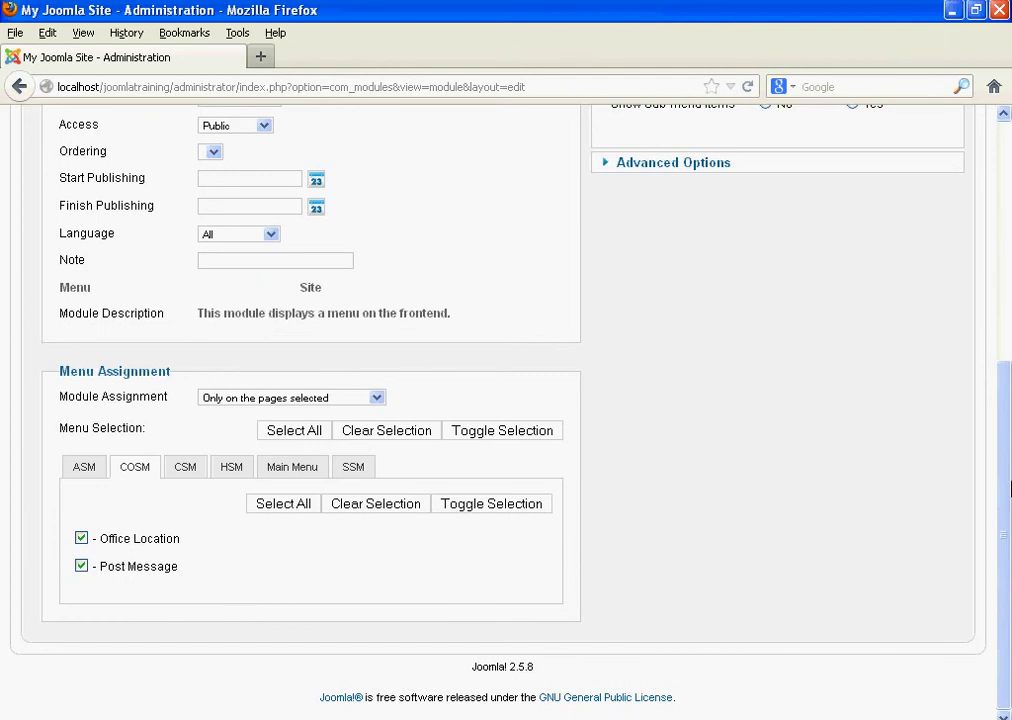
scroll(906, 490, "up", 1)
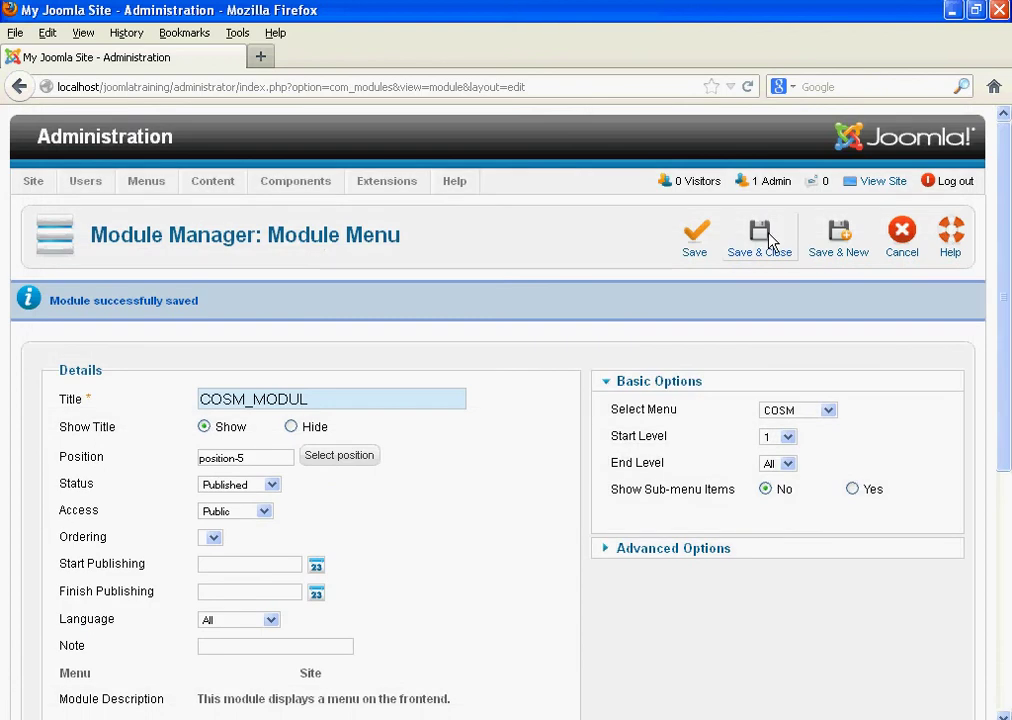
left_click(760, 240)
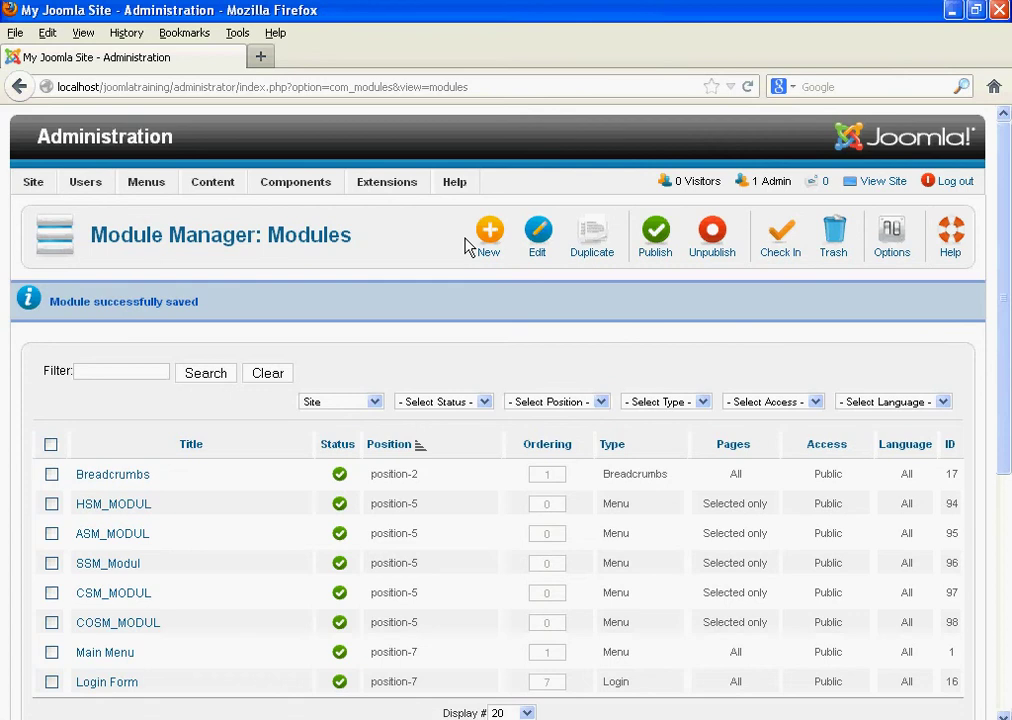
Open the site's front end in a new browser tab and view its Home page
mouse_move(36, 190)
right_click(886, 189)
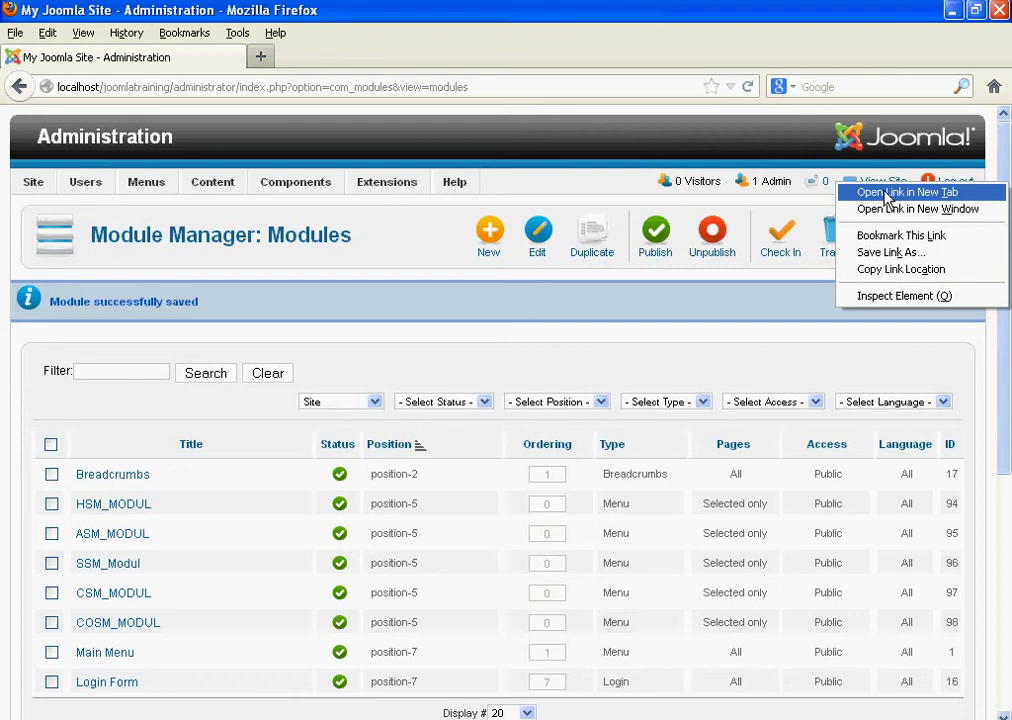
left_click(886, 198)
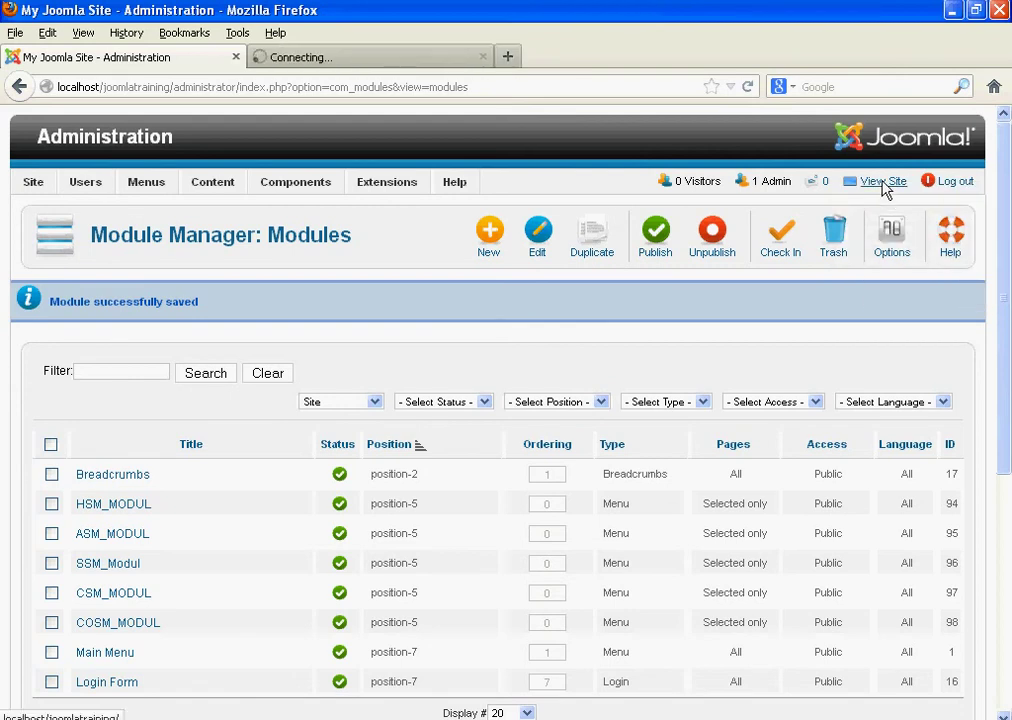
left_click(355, 61)
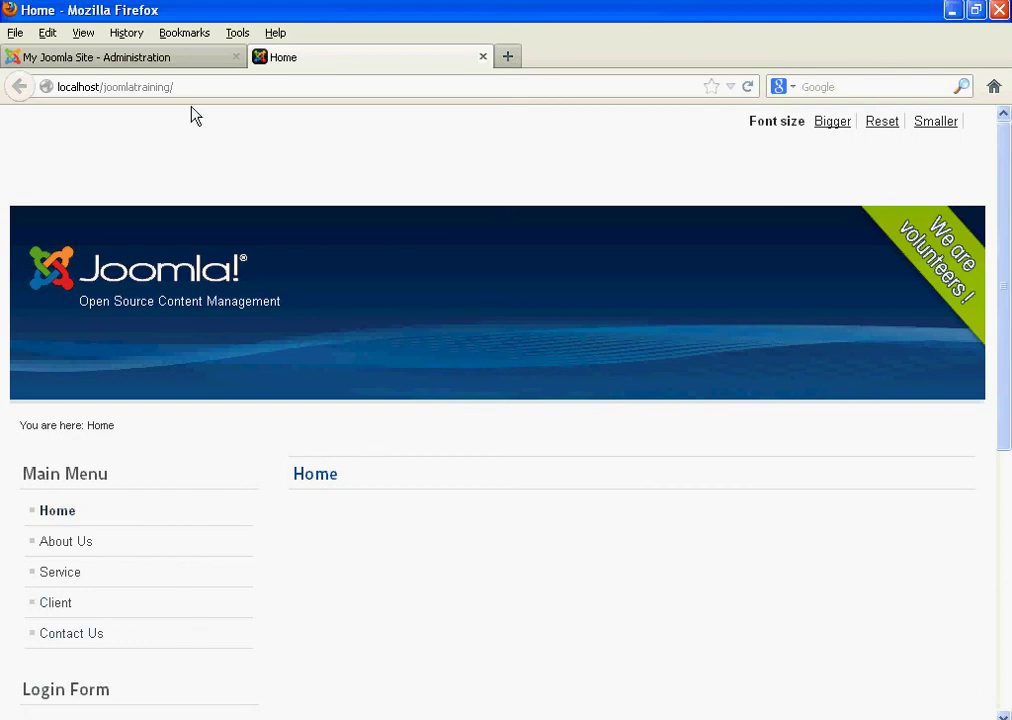
Return to the module list in administration, open the Main Menu module, and set its position to position-1
left_click(111, 63)
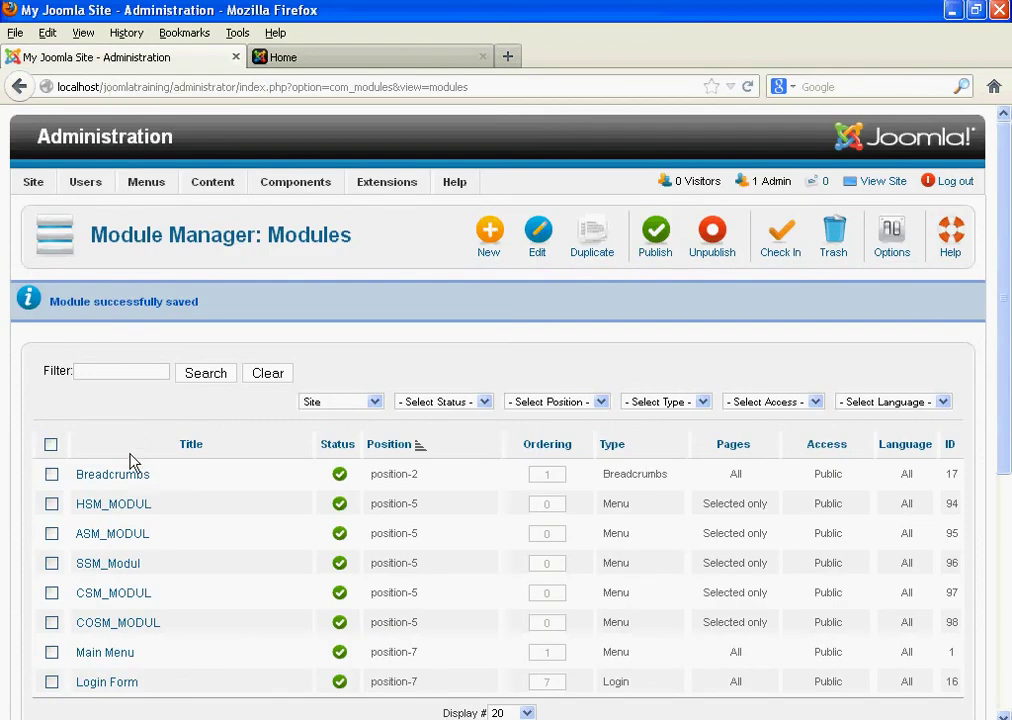
left_click(121, 658)
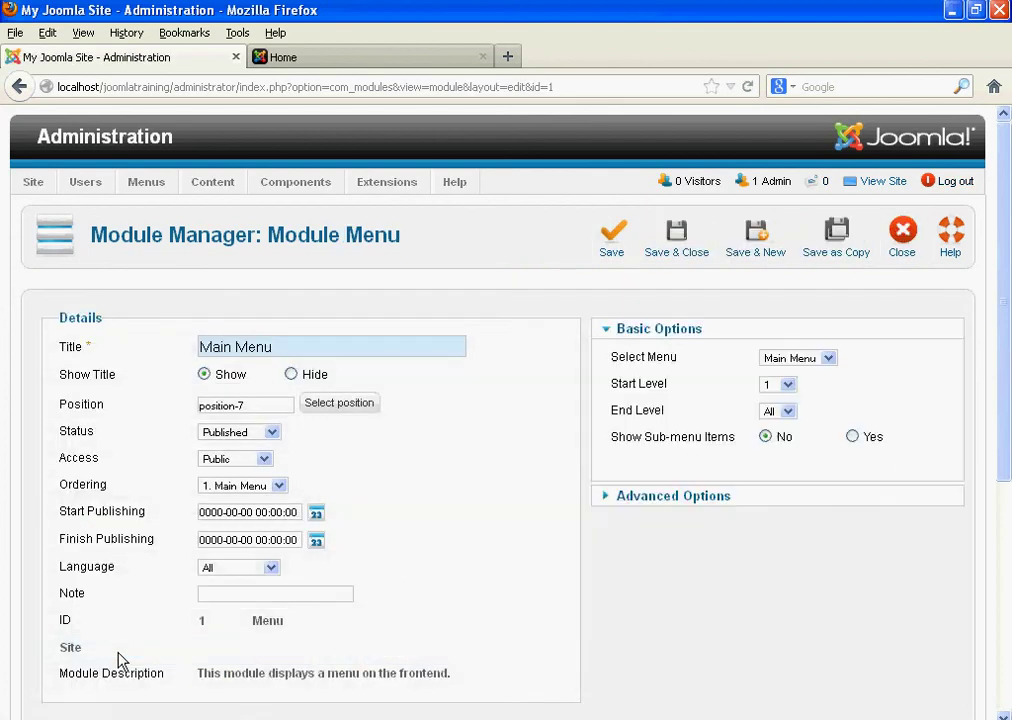
left_click(334, 405)
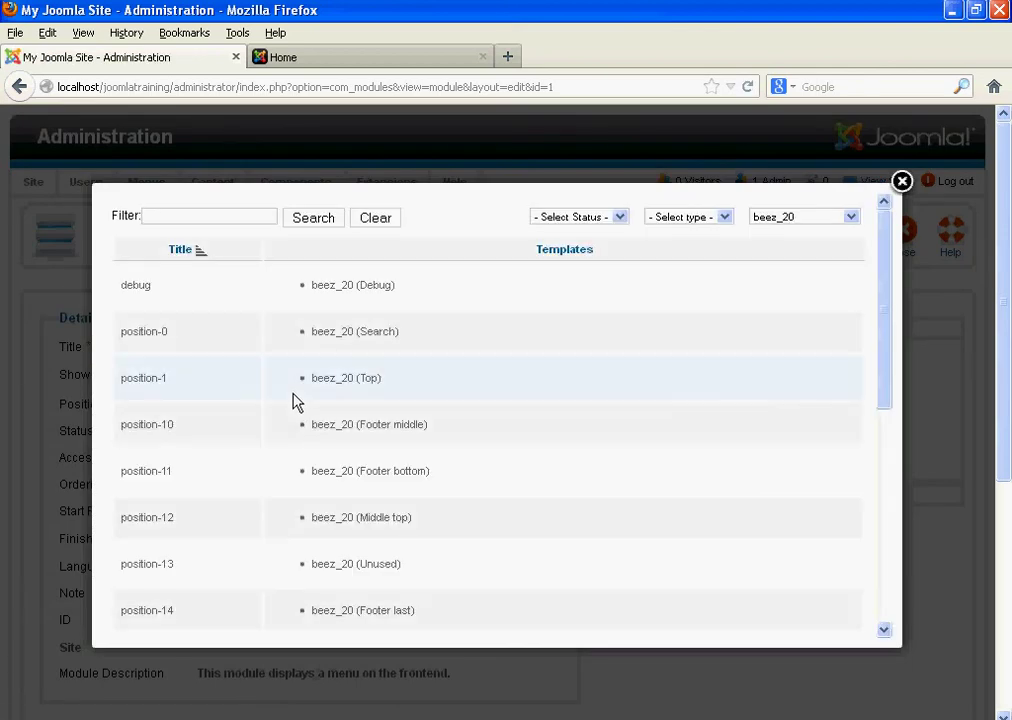
left_click(333, 385)
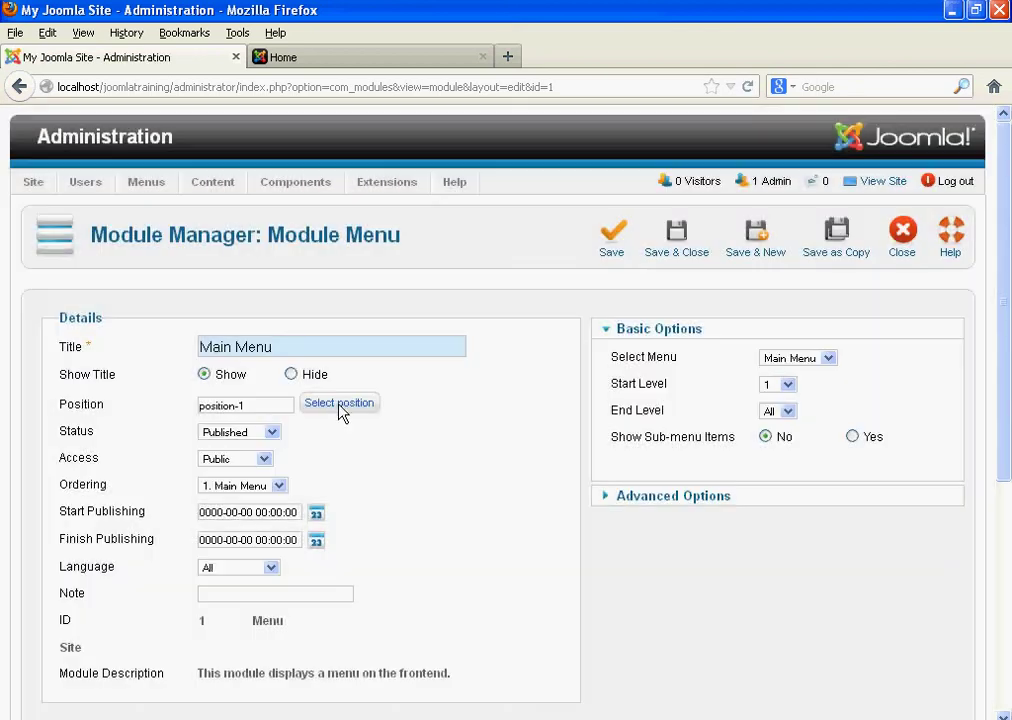
Save and close the Main Menu module, and reload the front-end Home page to check its menus down to the footer
left_click(692, 245)
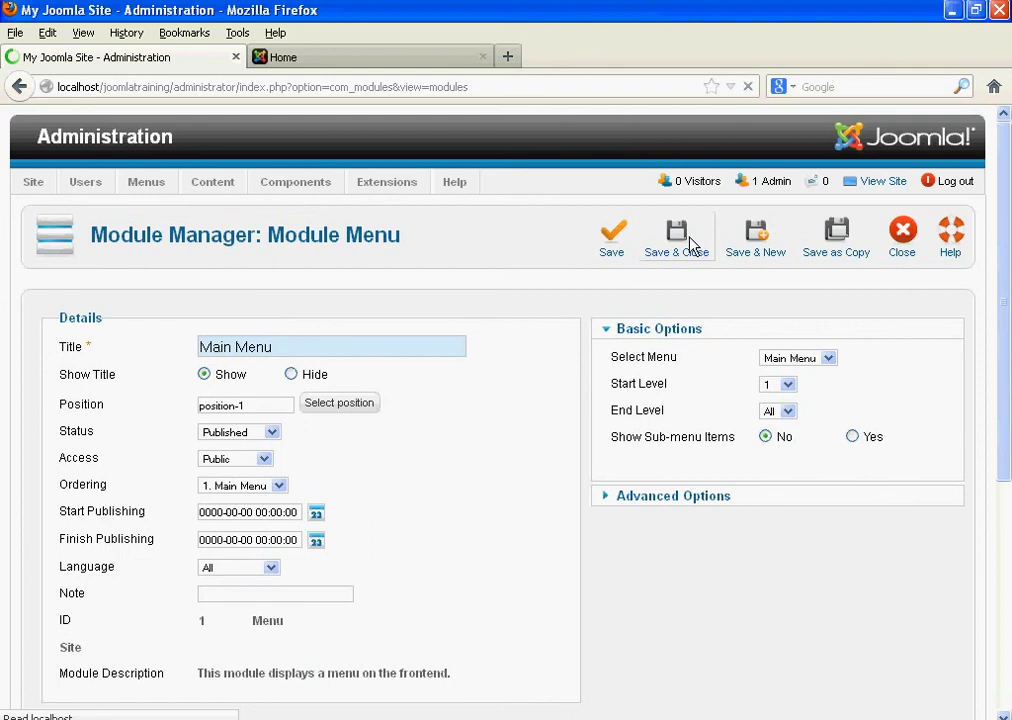
left_click(357, 63)
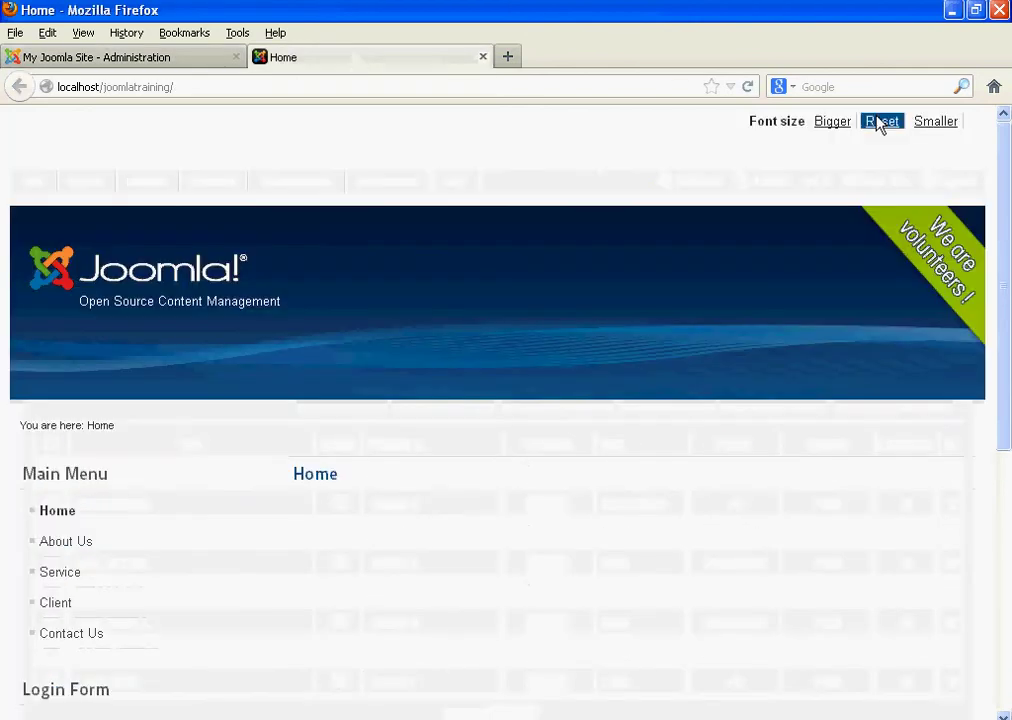
left_click(748, 89)
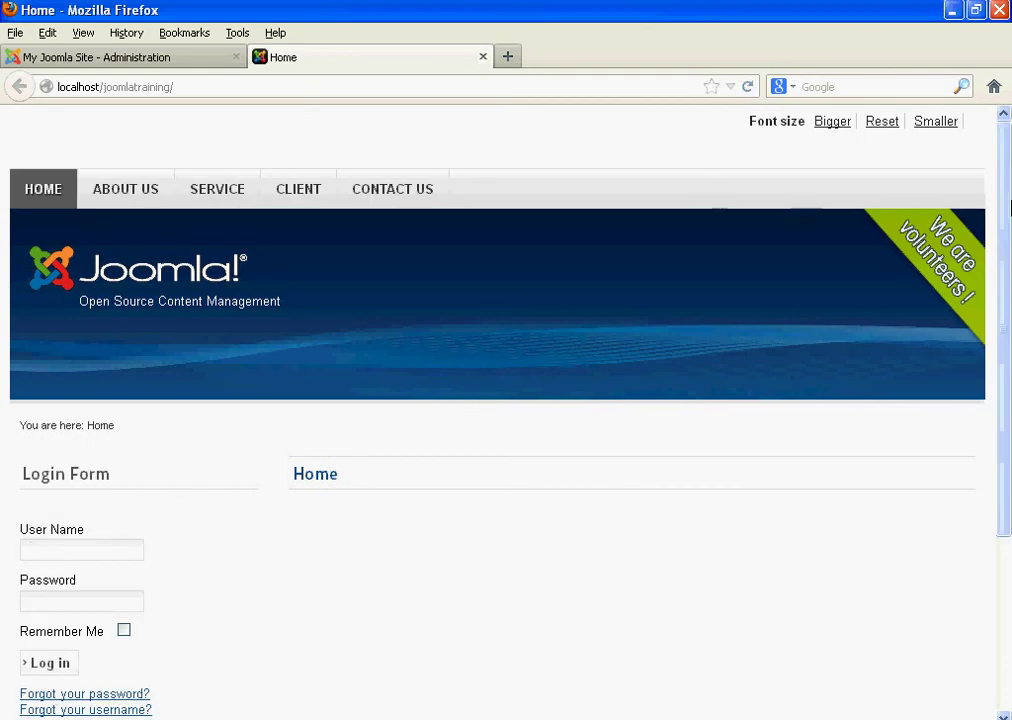
mouse_move(1006, 222)
left_mouse_down()
mouse_move(1007, 397)
mouse_move(1006, 215)
left_mouse_up()
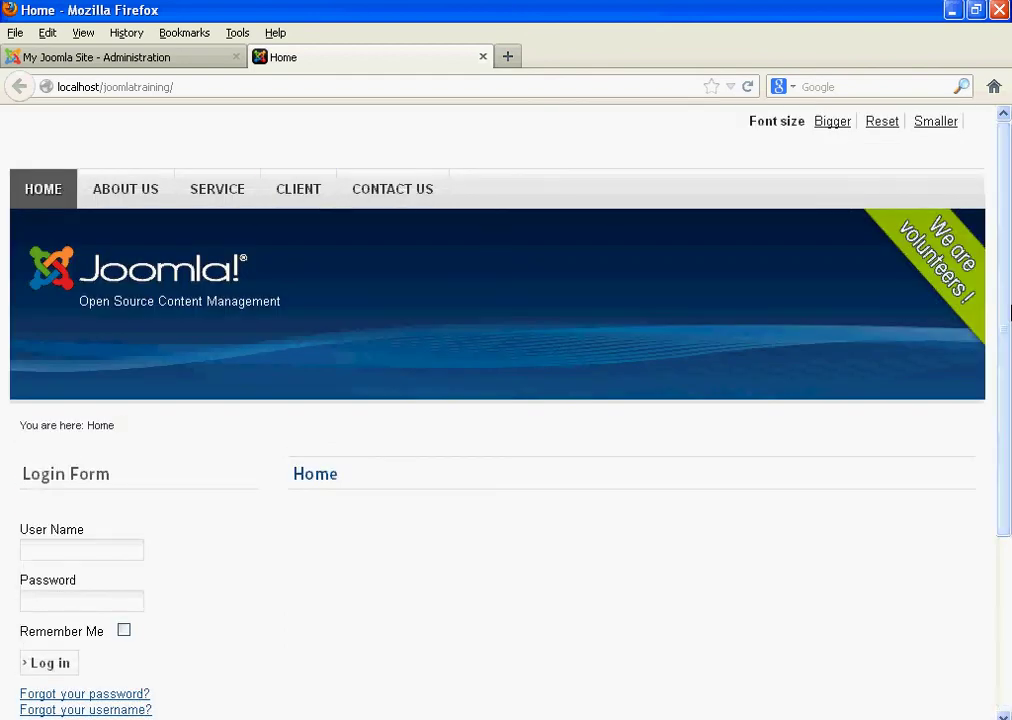
left_click_drag(1008, 308, 1005, 537)
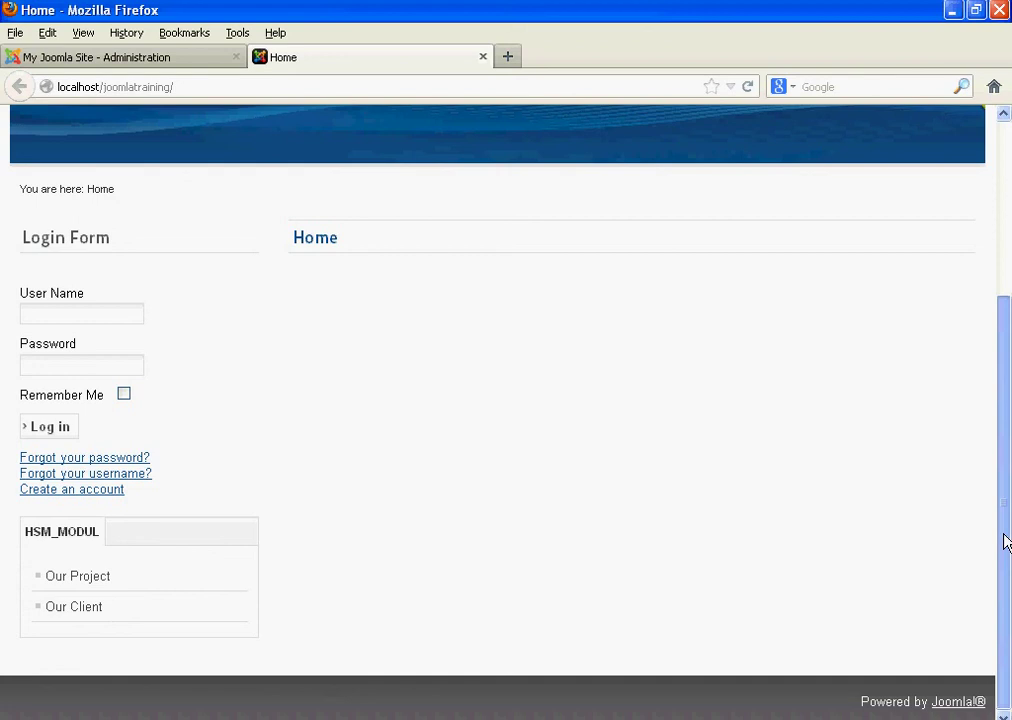
mouse_move(1006, 541)
left_mouse_down()
mouse_move(1003, 357)
mouse_move(997, 510)
mouse_move(1005, 328)
mouse_move(998, 545)
left_mouse_up()
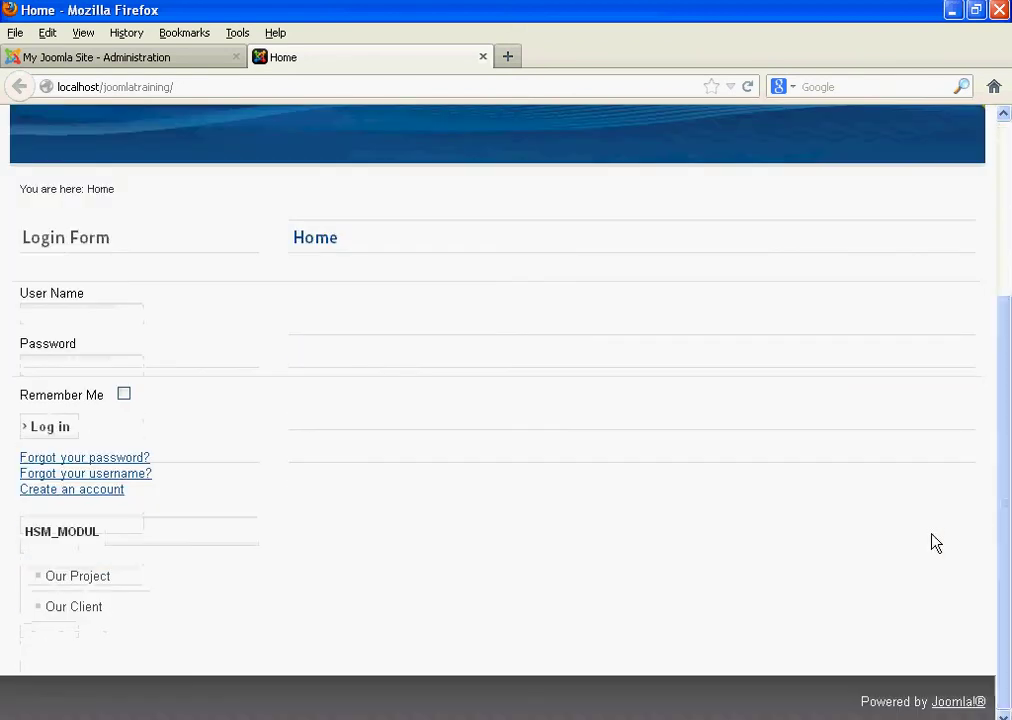
Open the Our Project and Our Client pages from the HSM_MODUL menu on the front end
left_click(72, 587)
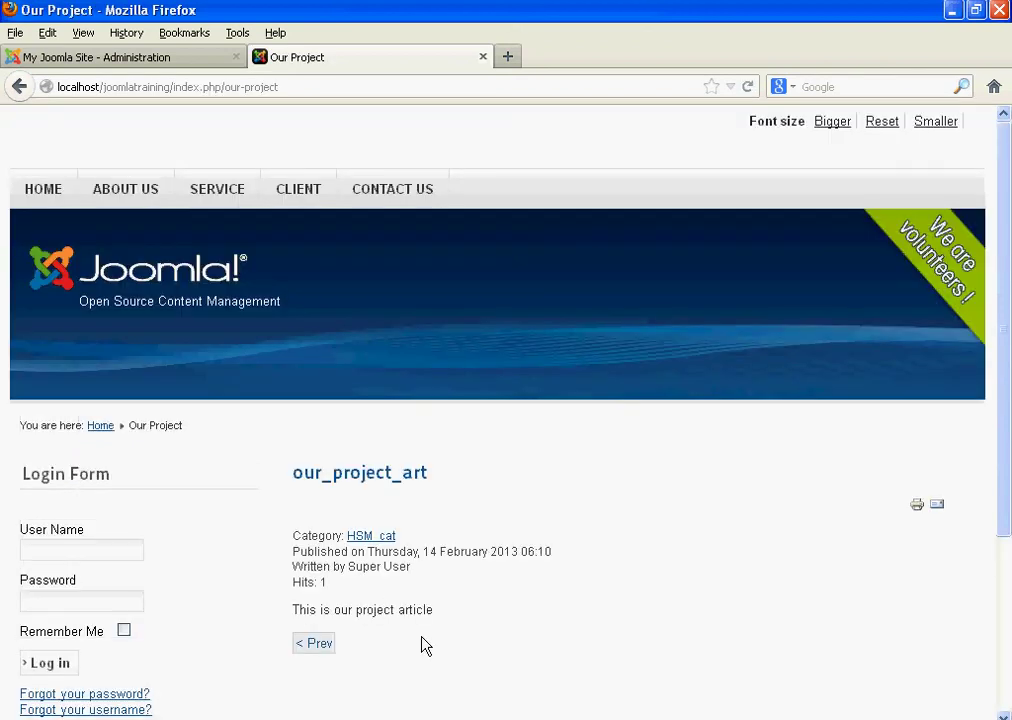
scroll(392, 627, "down", 2)
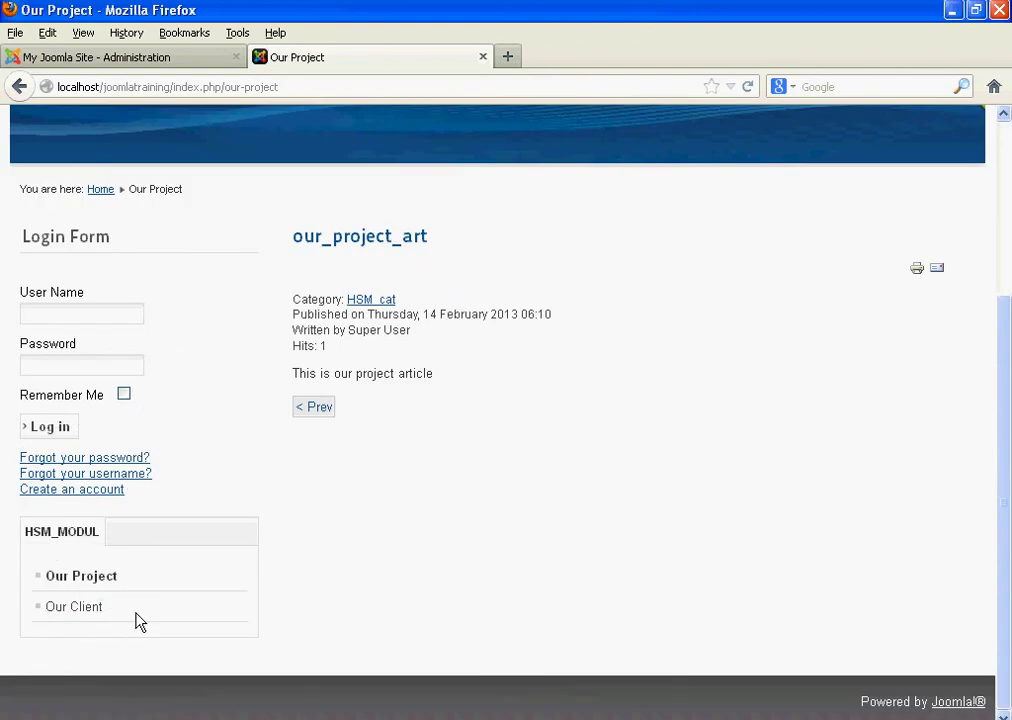
left_click(92, 608)
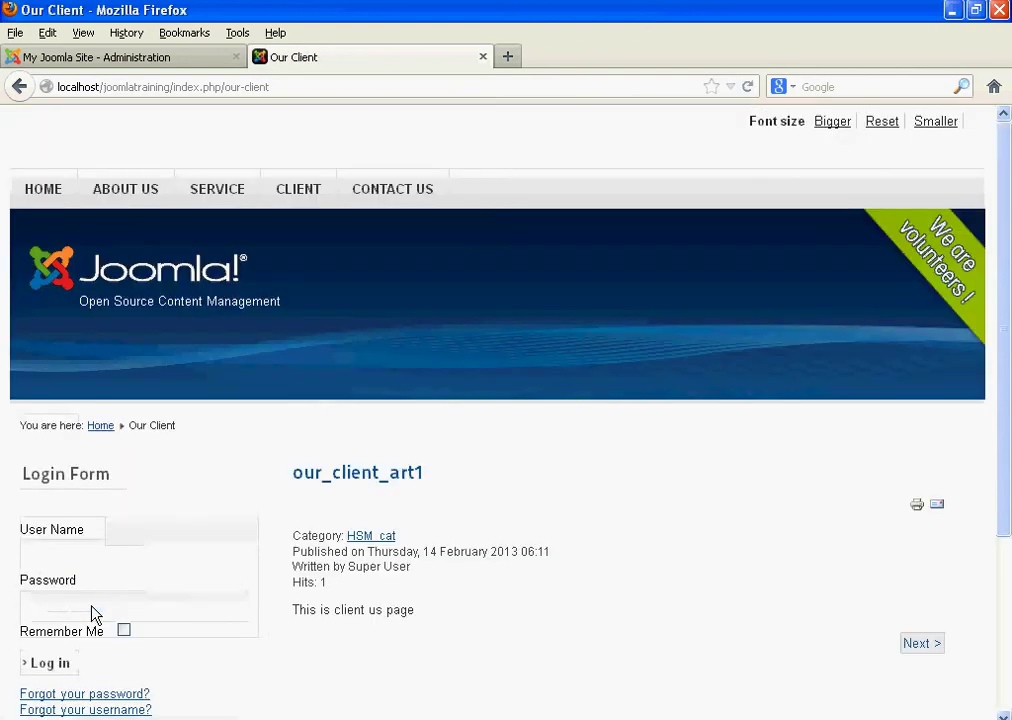
Open the About Us and Service pages and check the submenu module shown on each
left_click(143, 207)
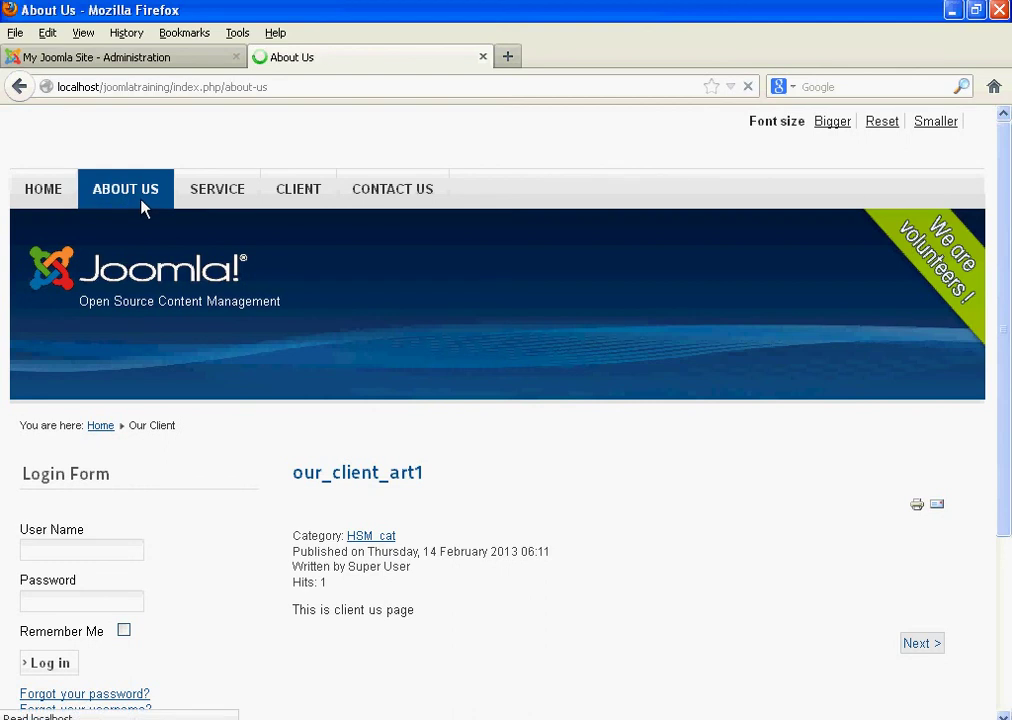
scroll(190, 408, "down", 4)
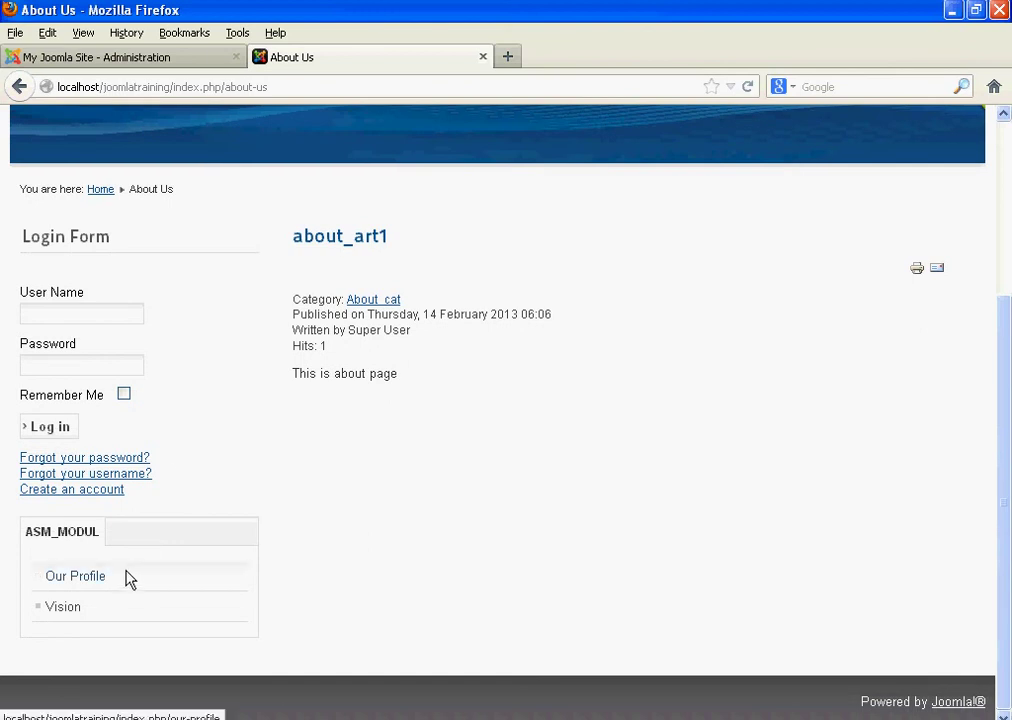
scroll(128, 576, "up", 4)
left_click(210, 193)
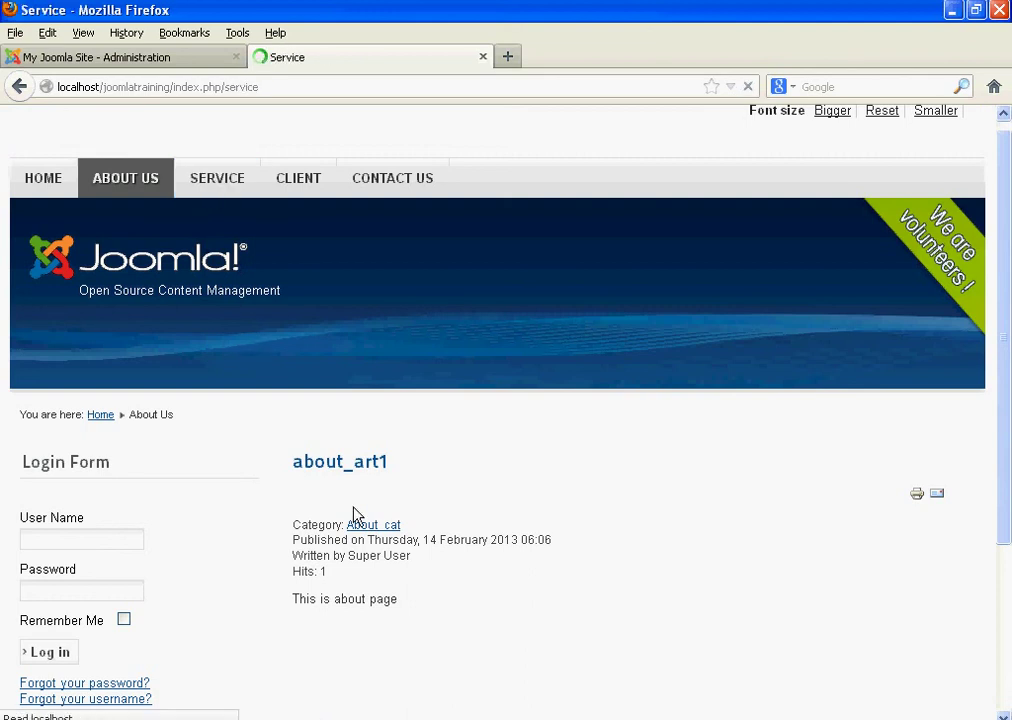
scroll(353, 513, "down", 4)
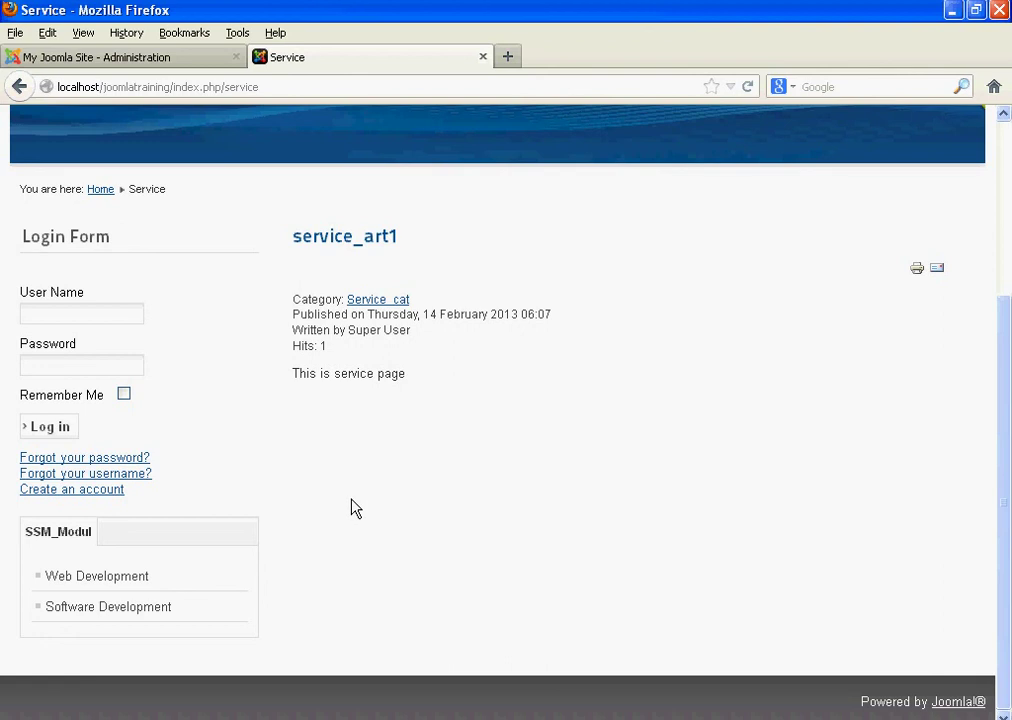
scroll(350, 505, "up", 4)
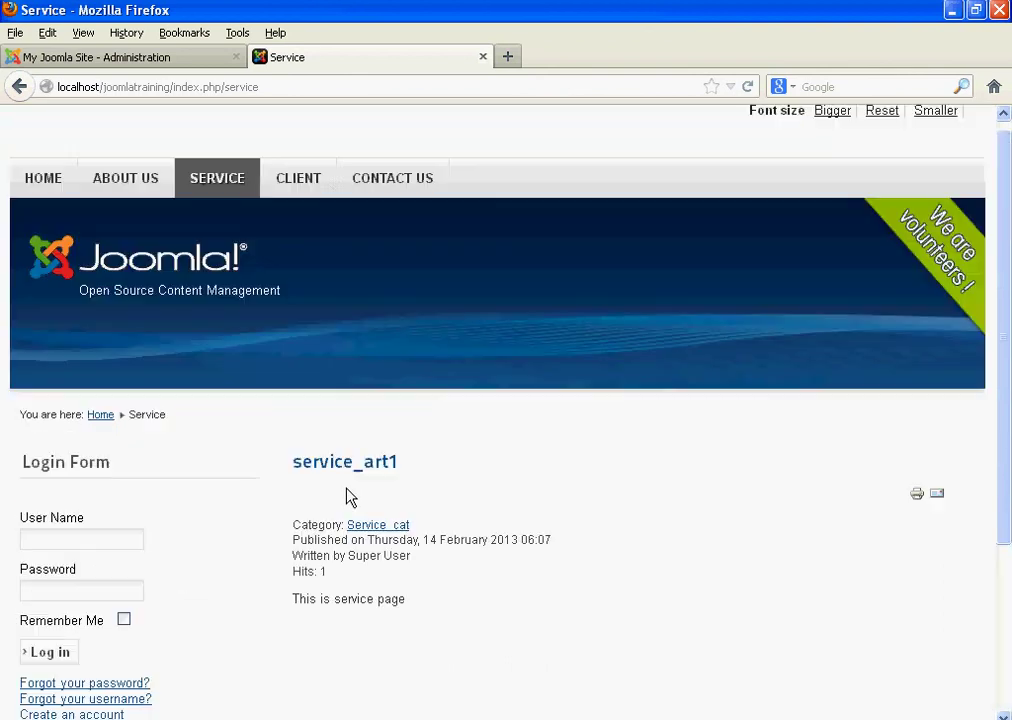
Check the submenu on the Client page, open its Software Client item, and check the submenu on the Contact Us page
left_click(318, 186)
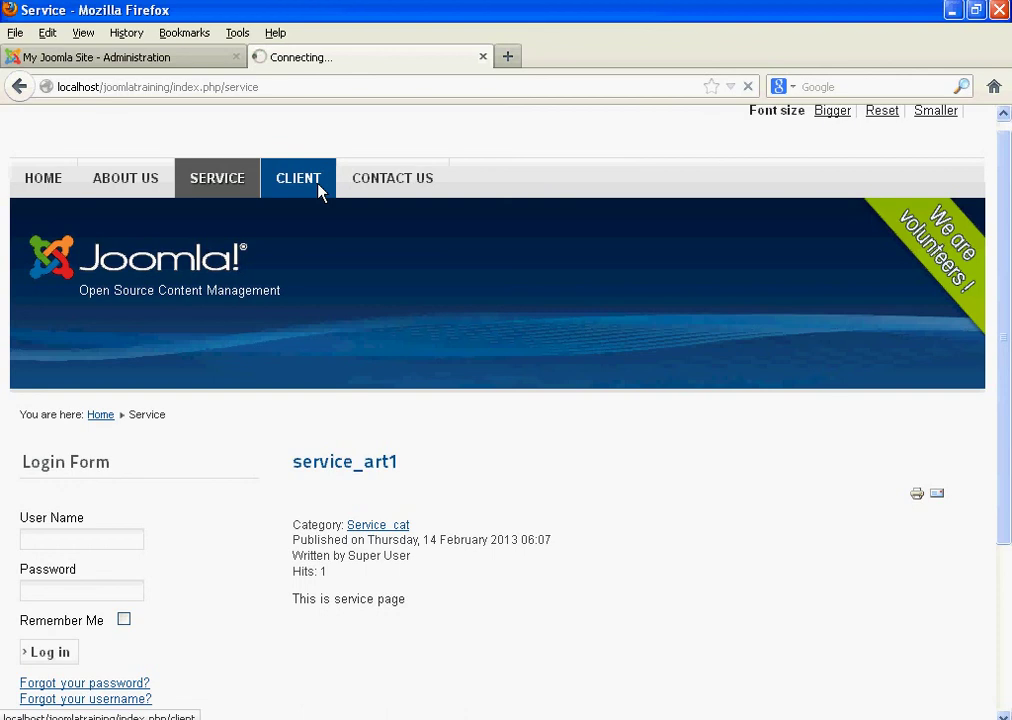
double_click(303, 473)
left_click(305, 475)
scroll(307, 477, "down", 4)
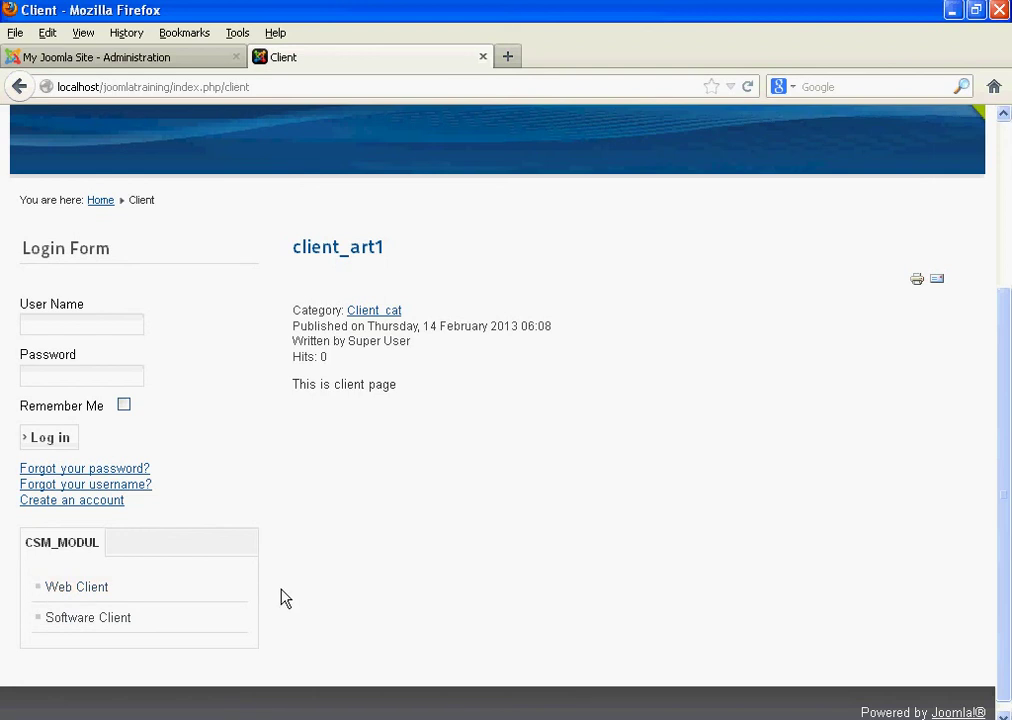
scroll(280, 599, "up", 2)
scroll(280, 599, "down", 2)
left_click(90, 618)
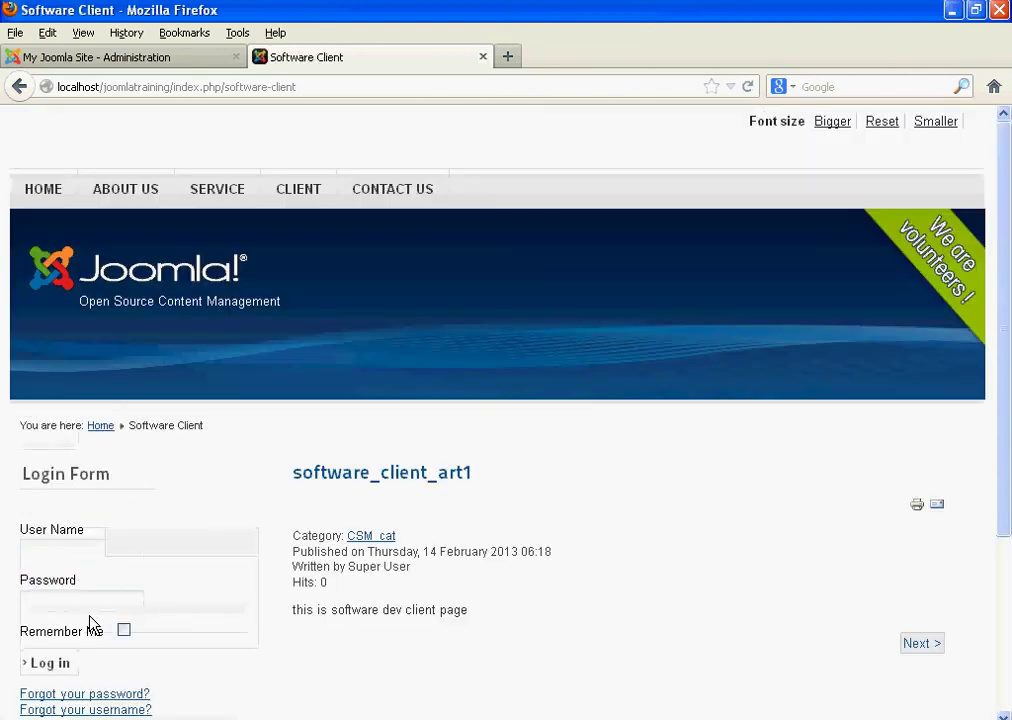
left_click(392, 191)
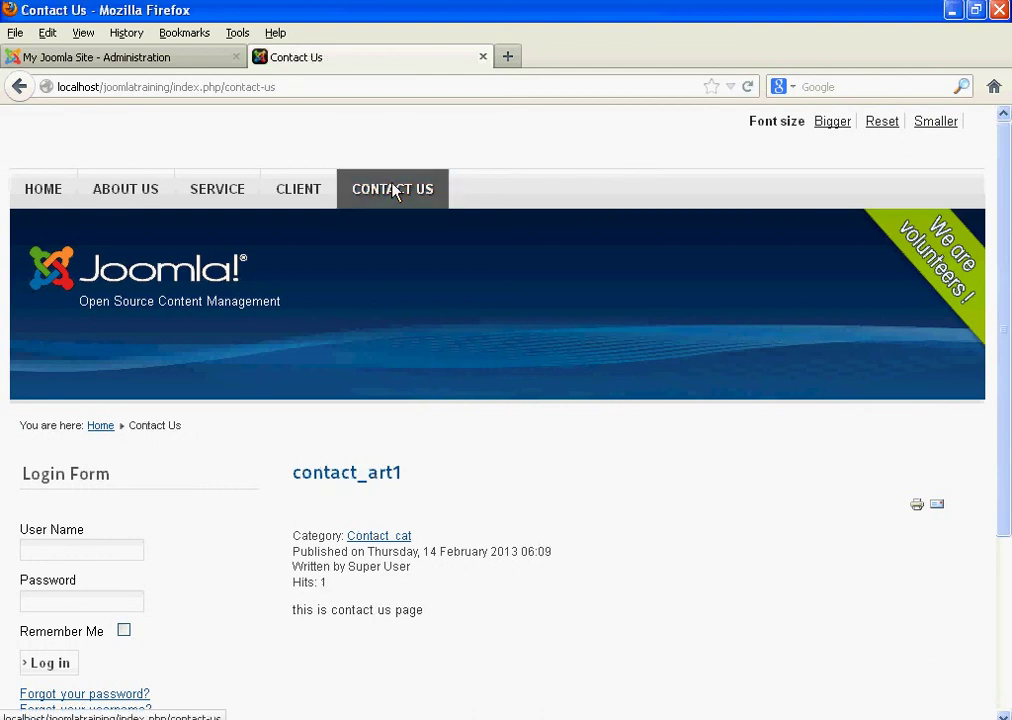
scroll(3, 333, "down", 5)
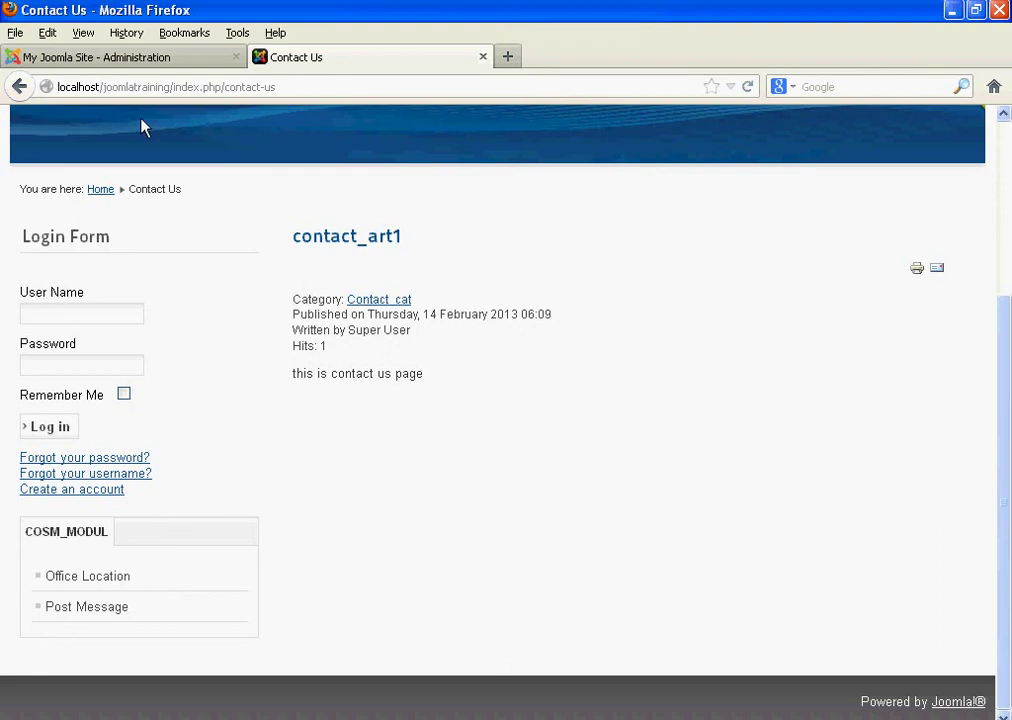
Return to the administration site and open the Control Panel
left_click(140, 58)
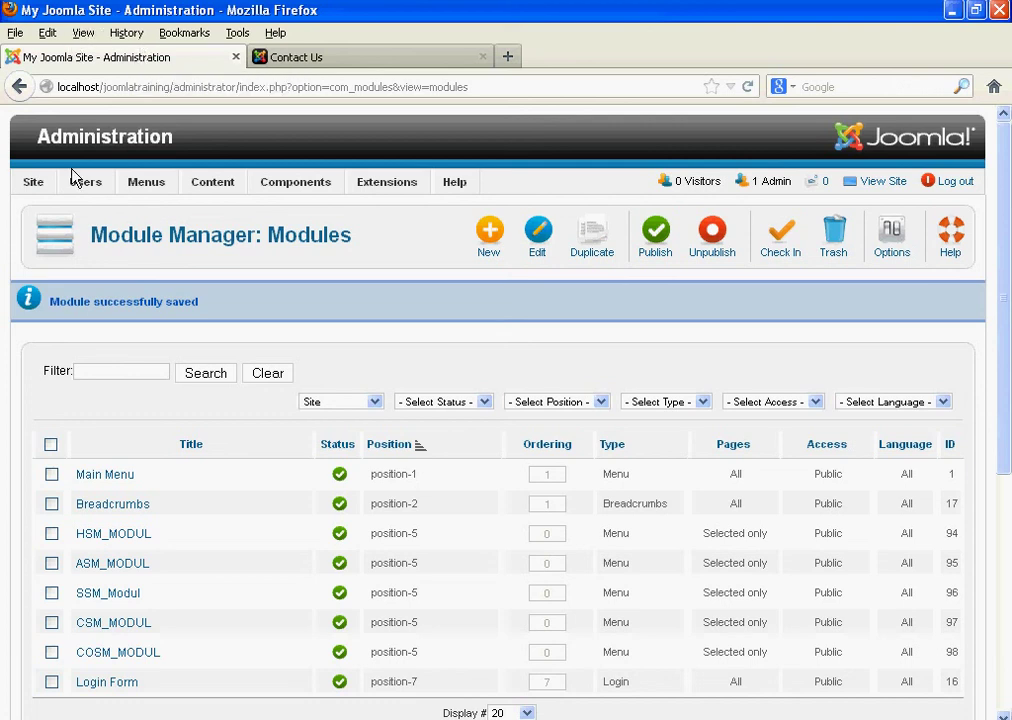
mouse_move(57, 188)
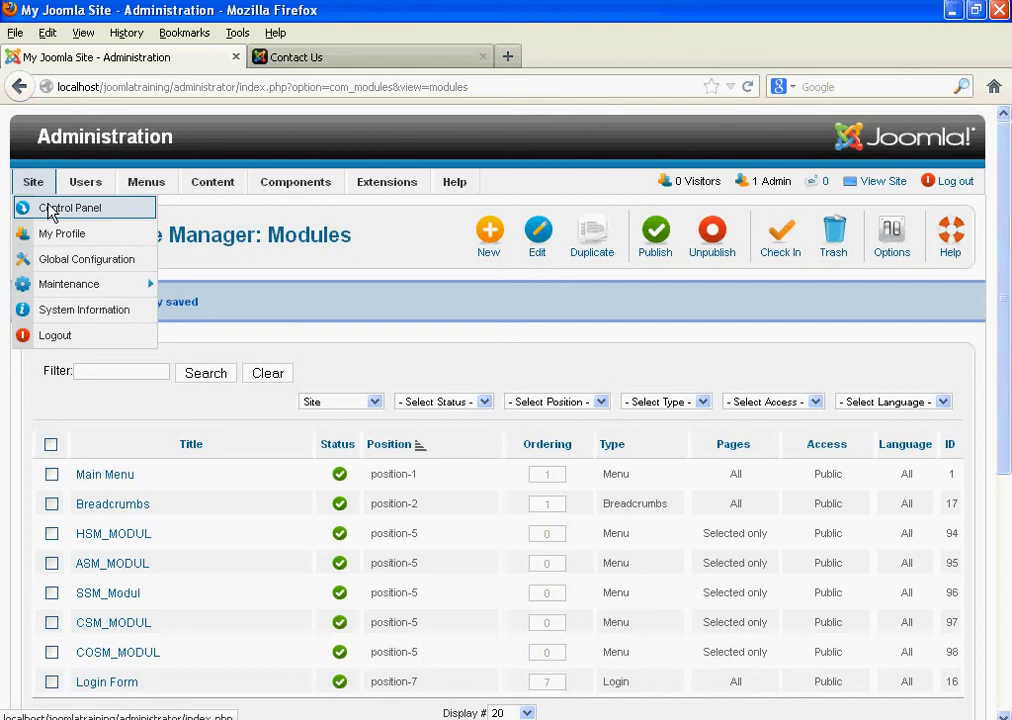
left_click(47, 211)
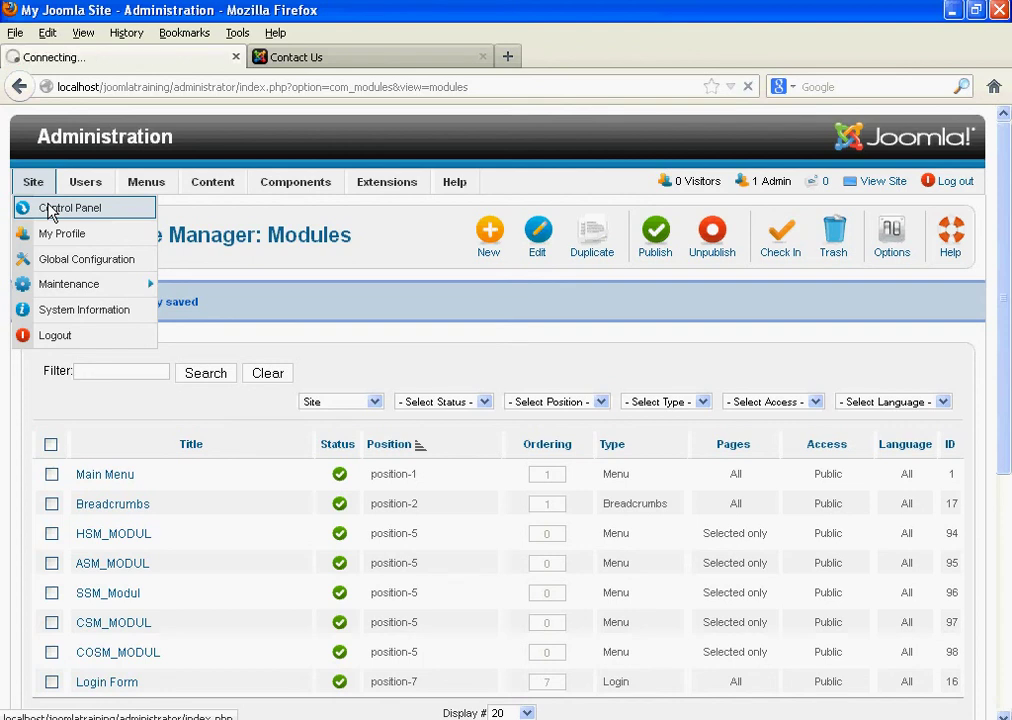